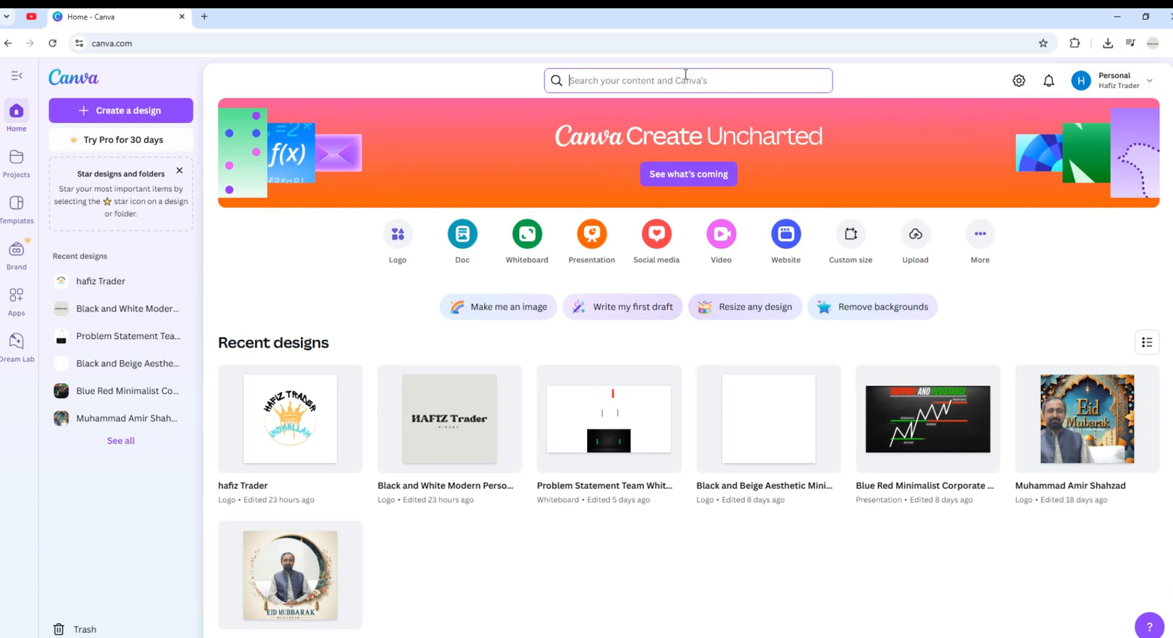
Search for "thumbnail youtube" templates
type("thu")
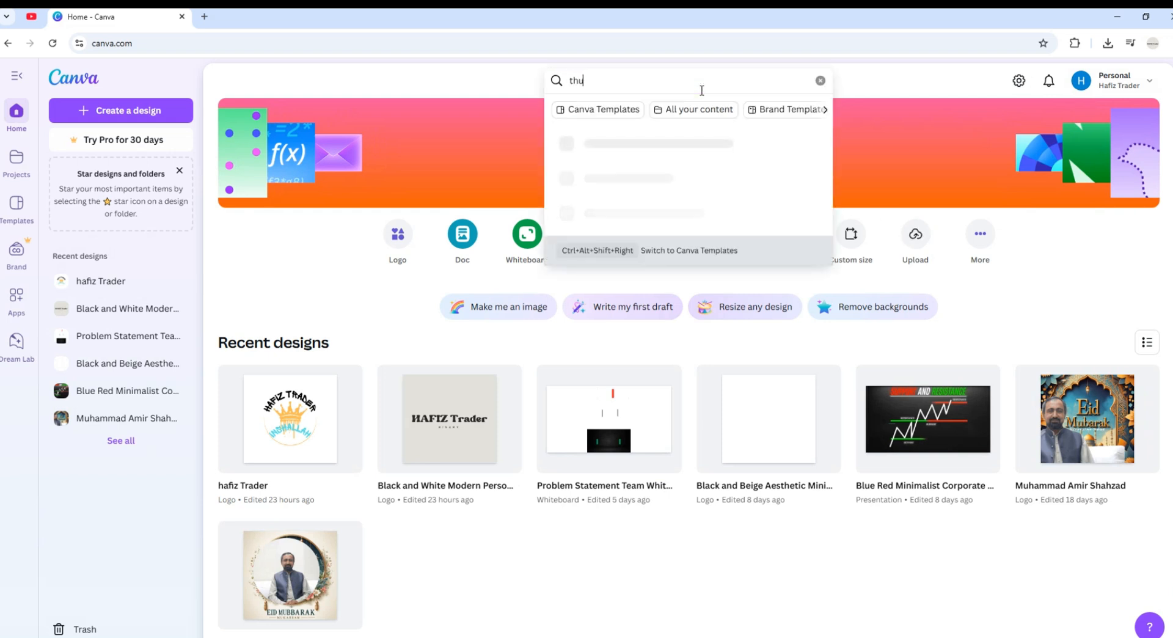
type("mbnai")
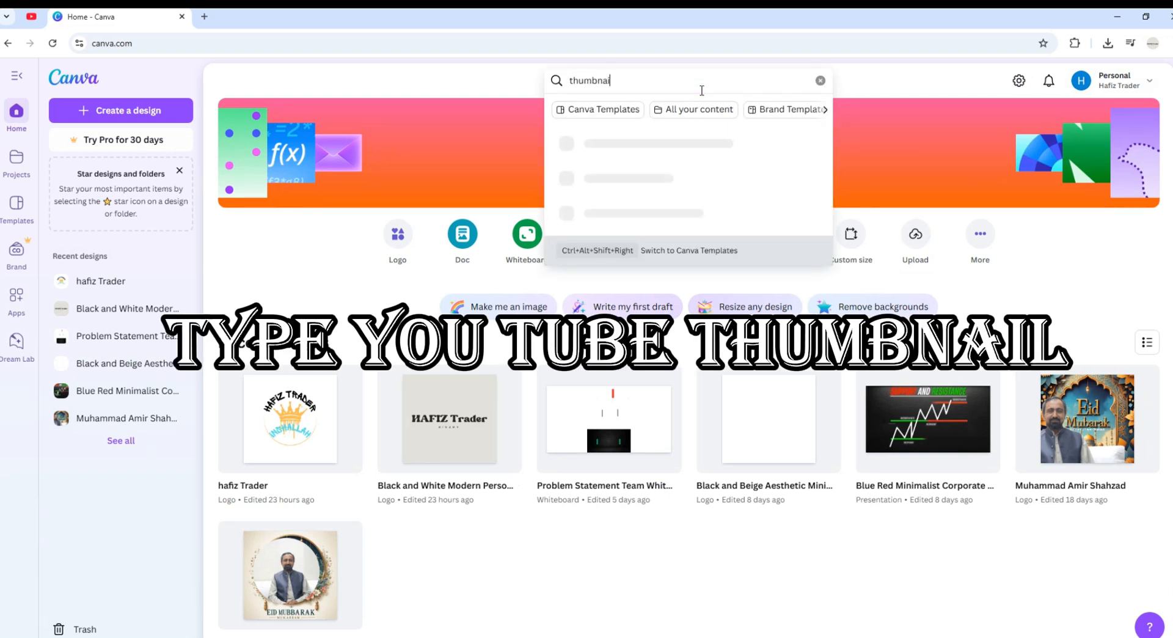
type("l")
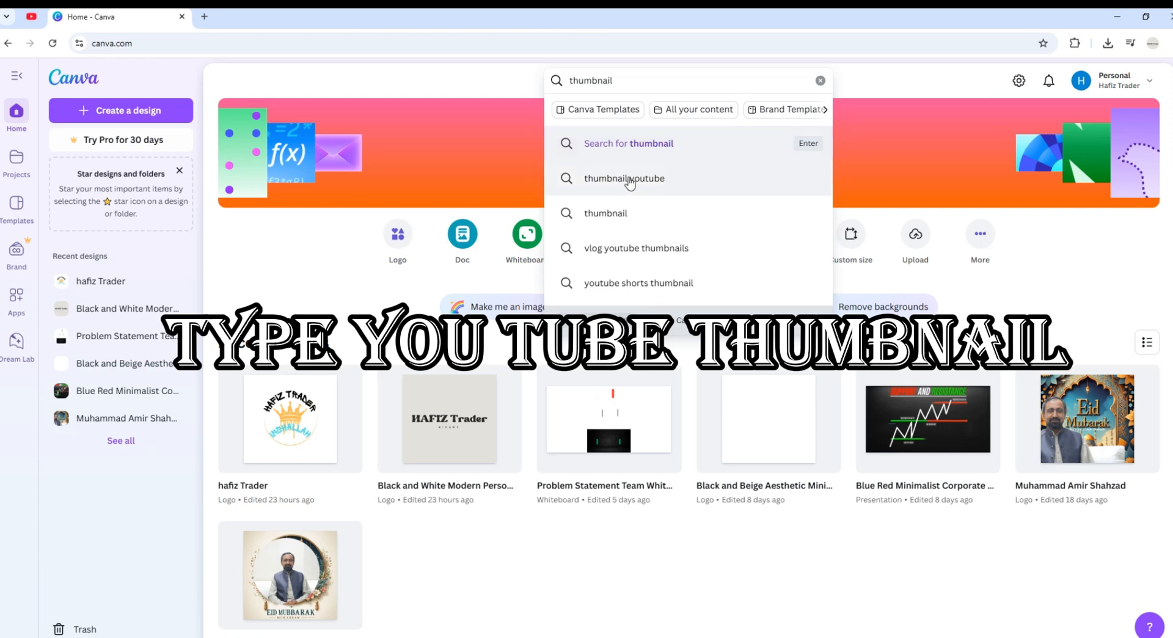
left_click(630, 183)
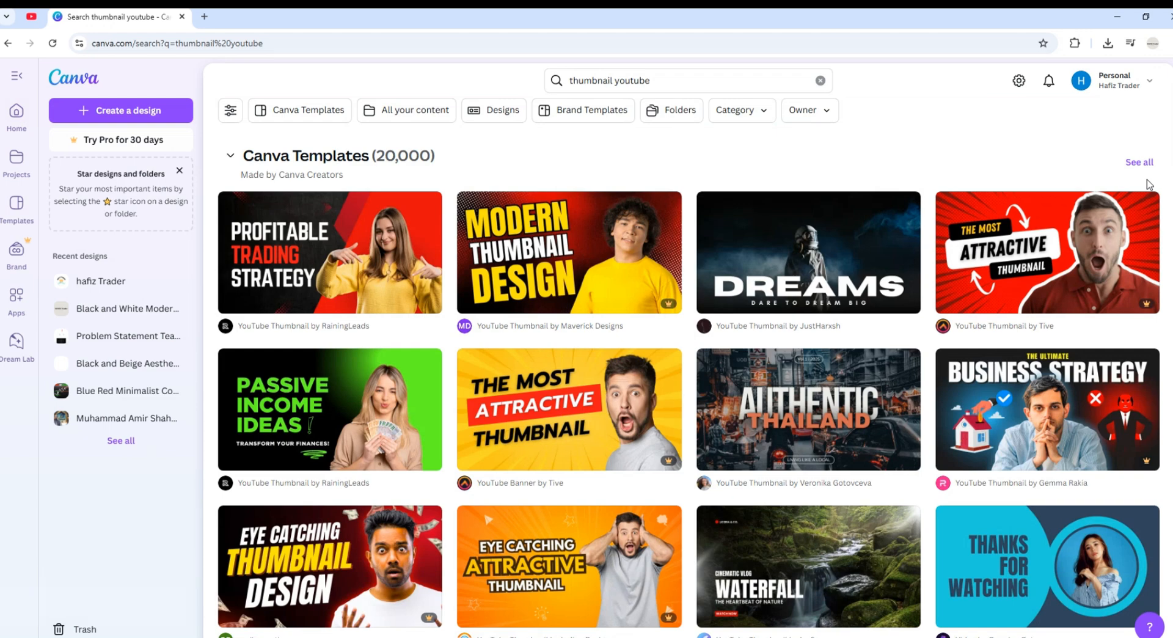
Choose the Black and Dark Space Photo YouTube Thumbnail template with the DREAMS title and open it for customizing
scroll(1149, 185, "down", 3)
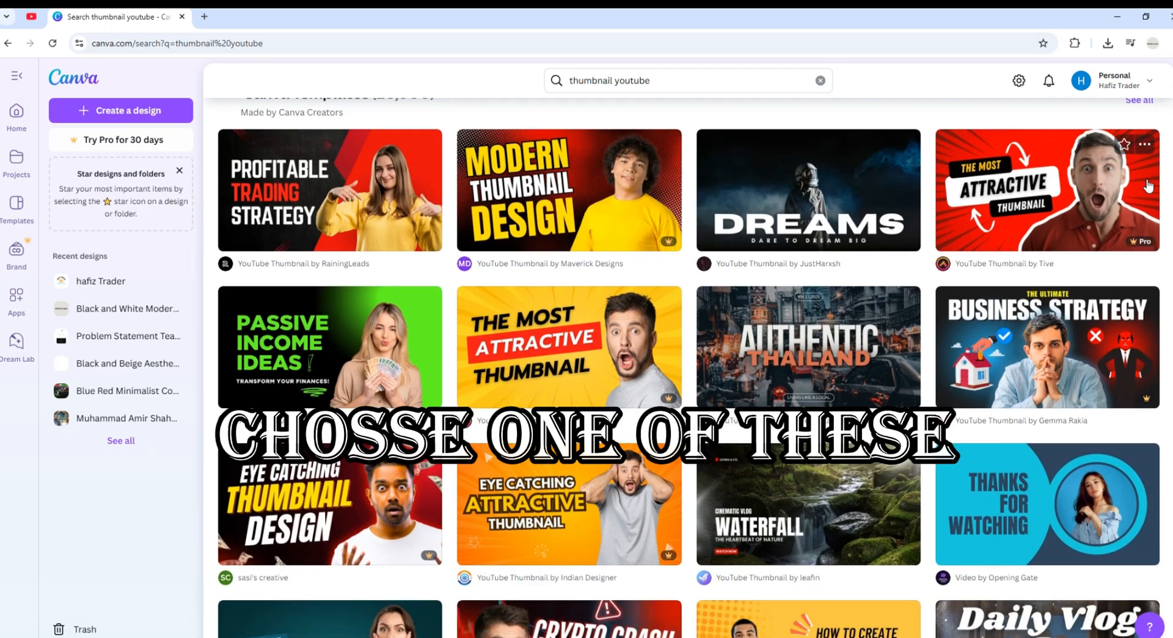
scroll(1147, 185, "down", 2)
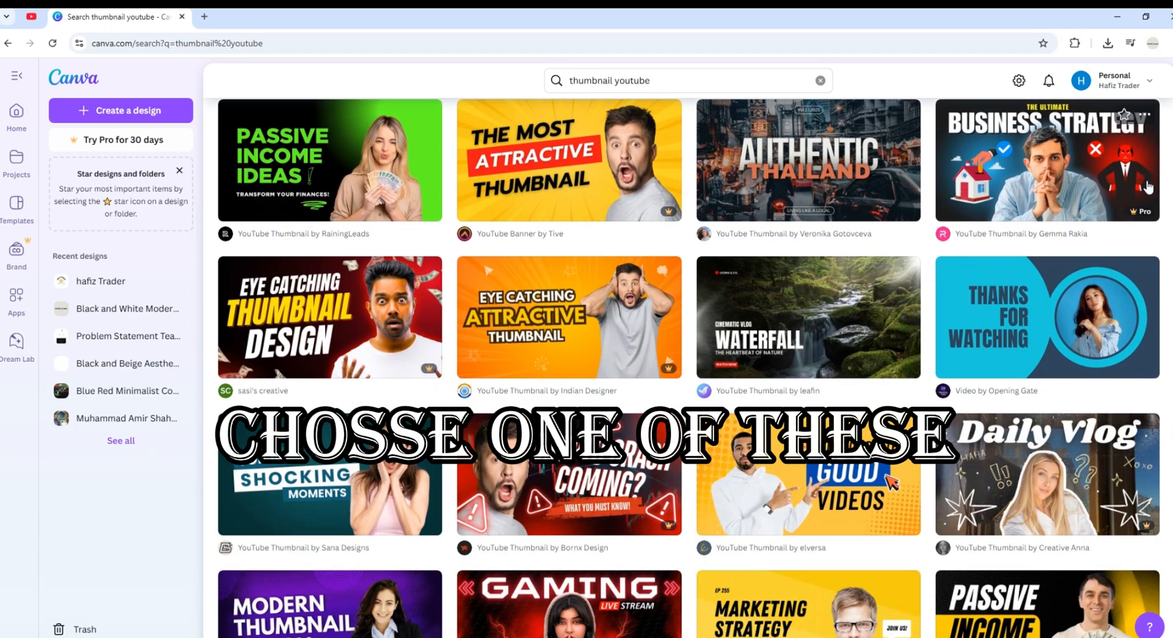
scroll(1149, 187, "up", 3)
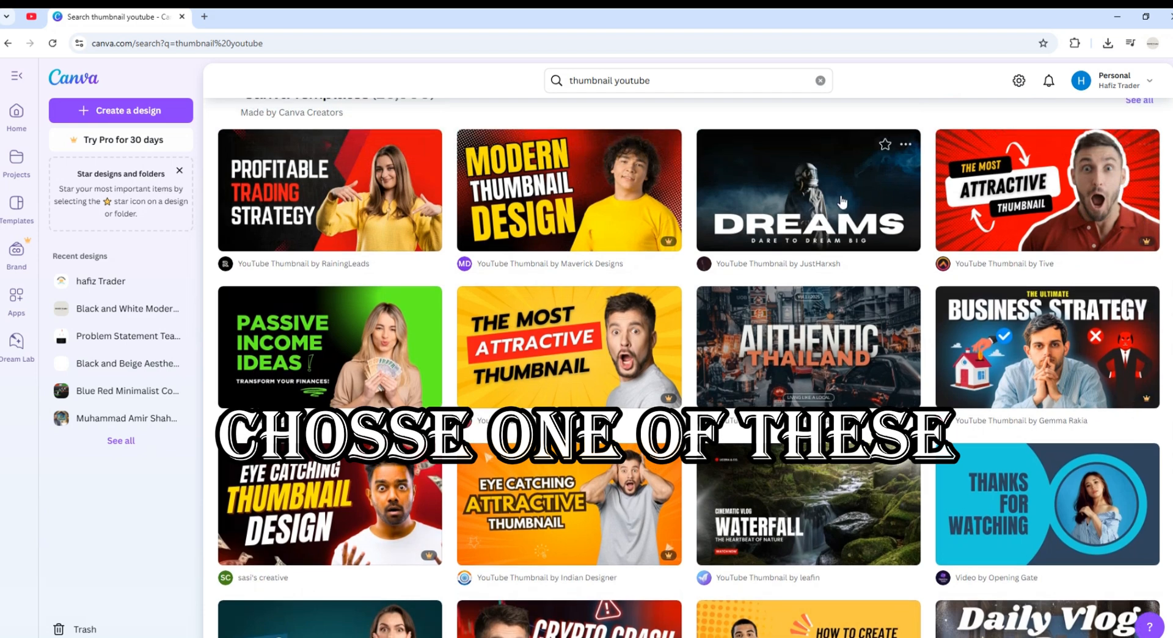
left_click(832, 197)
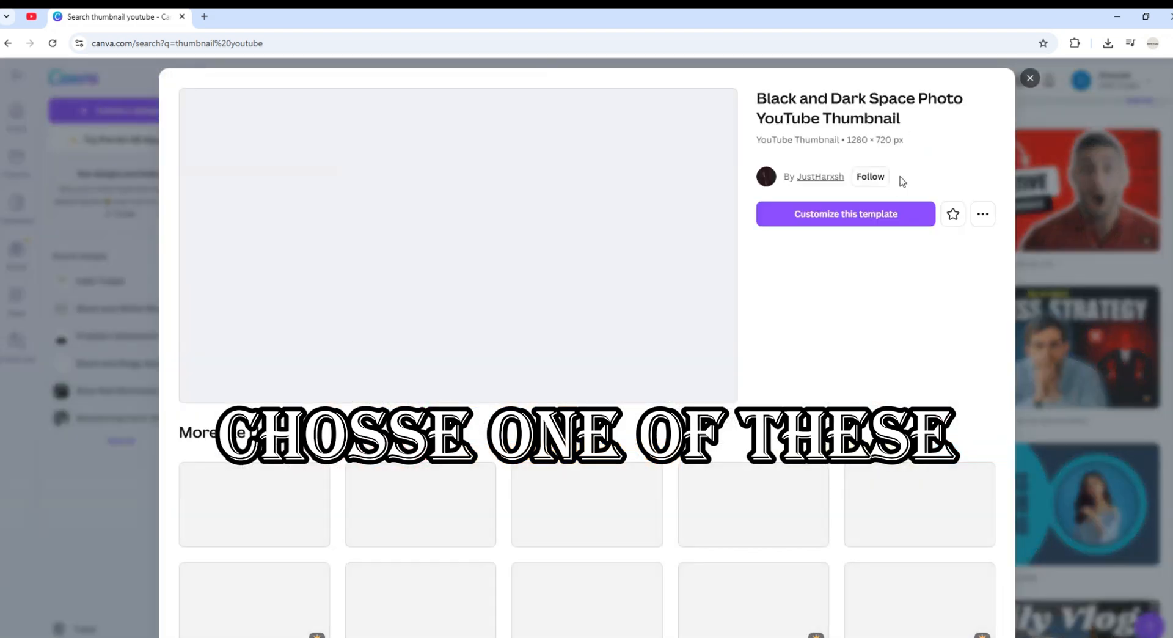
left_click(820, 220)
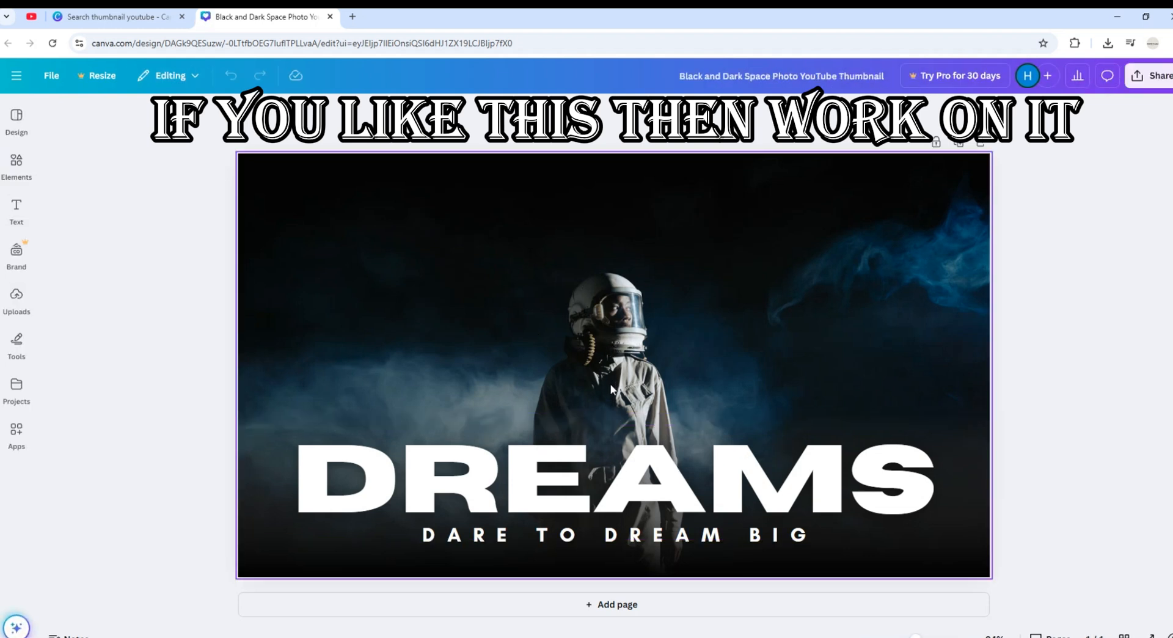
Try white and several gray solid fills on the rectangle behind the DREAMS title and restore its black gradient fill
left_click(611, 435)
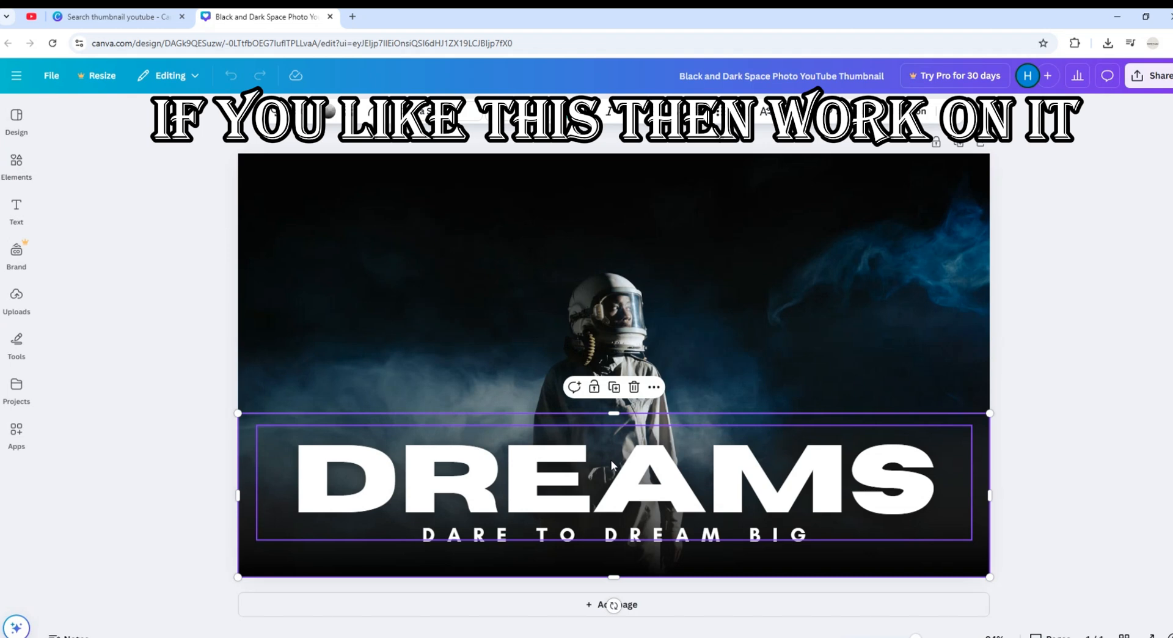
left_click(329, 112)
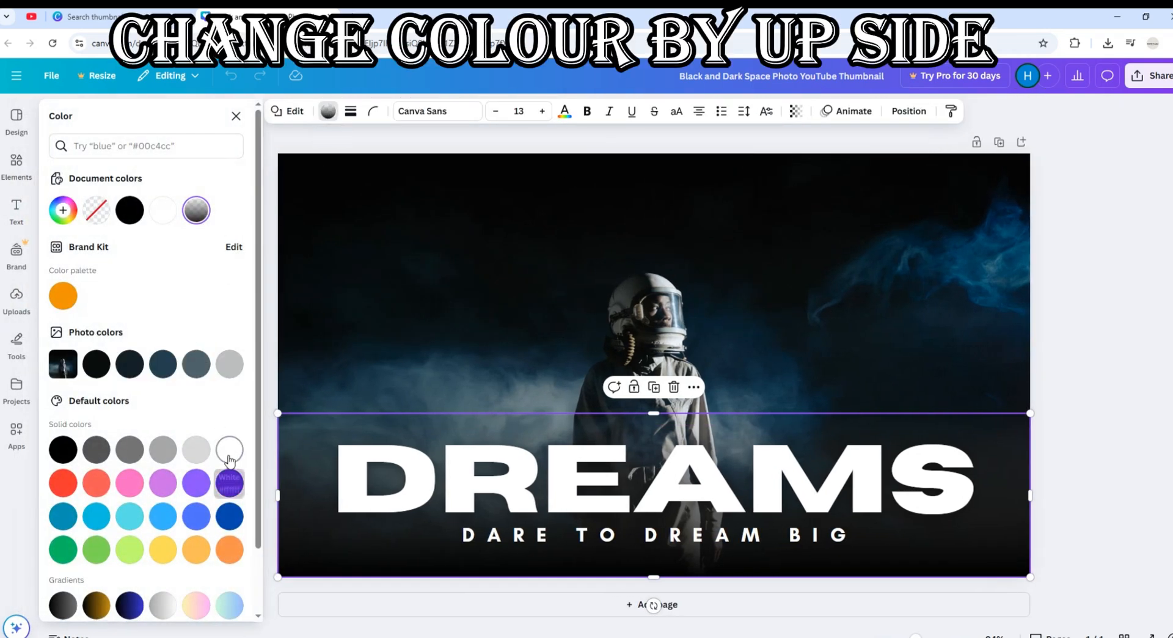
left_click(229, 457)
left_click(195, 457)
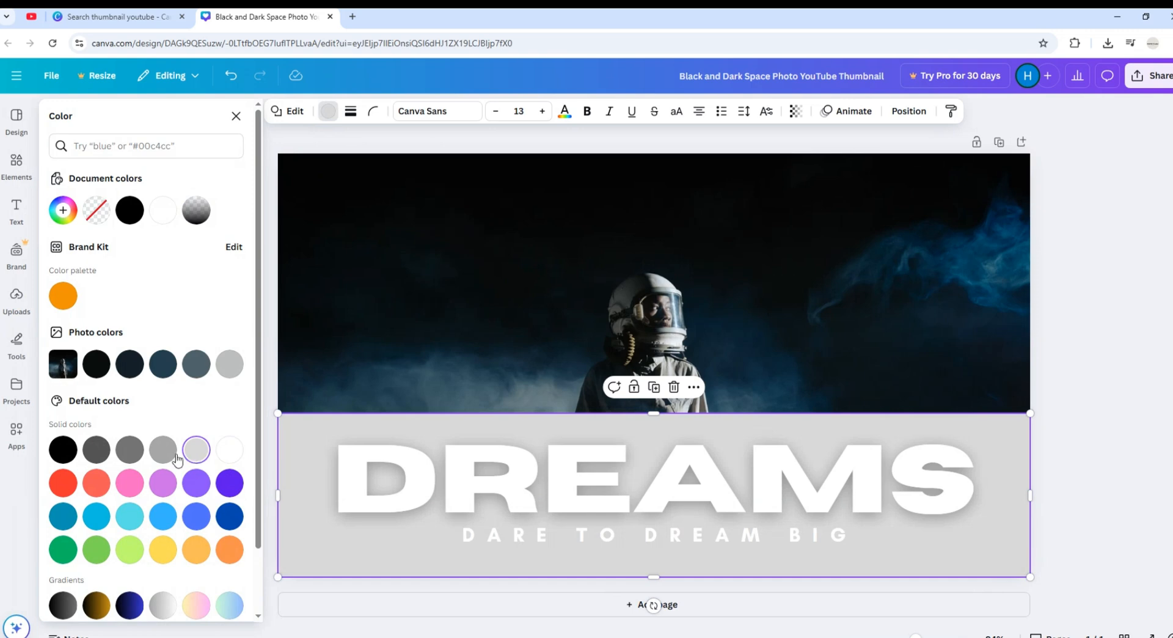
left_click(166, 455)
left_click(140, 448)
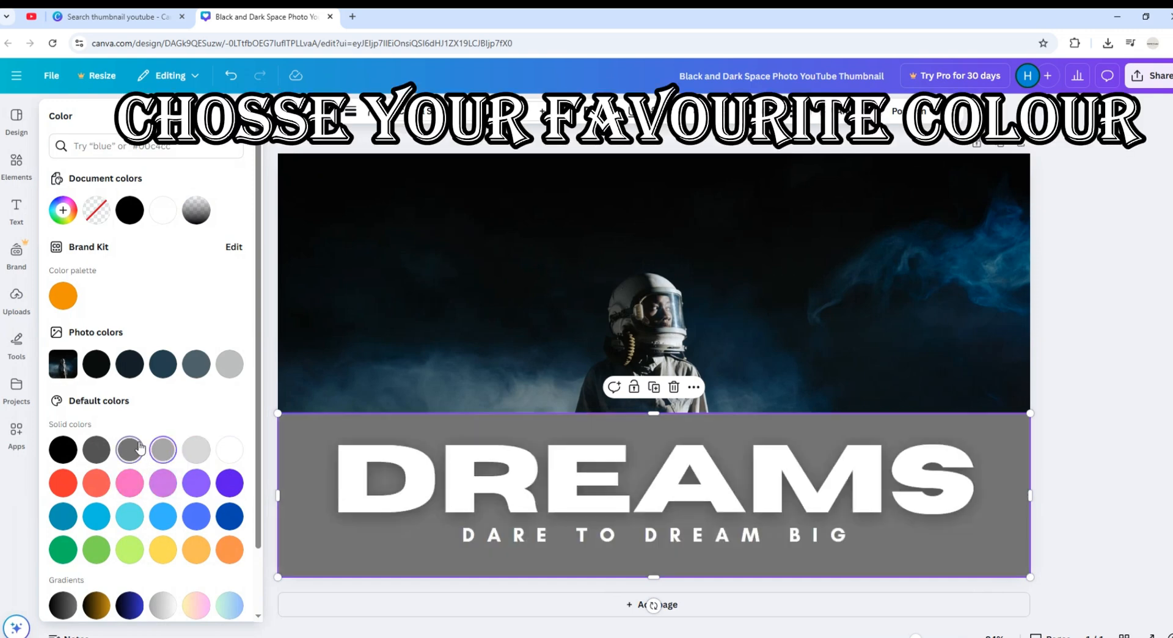
left_click(204, 216)
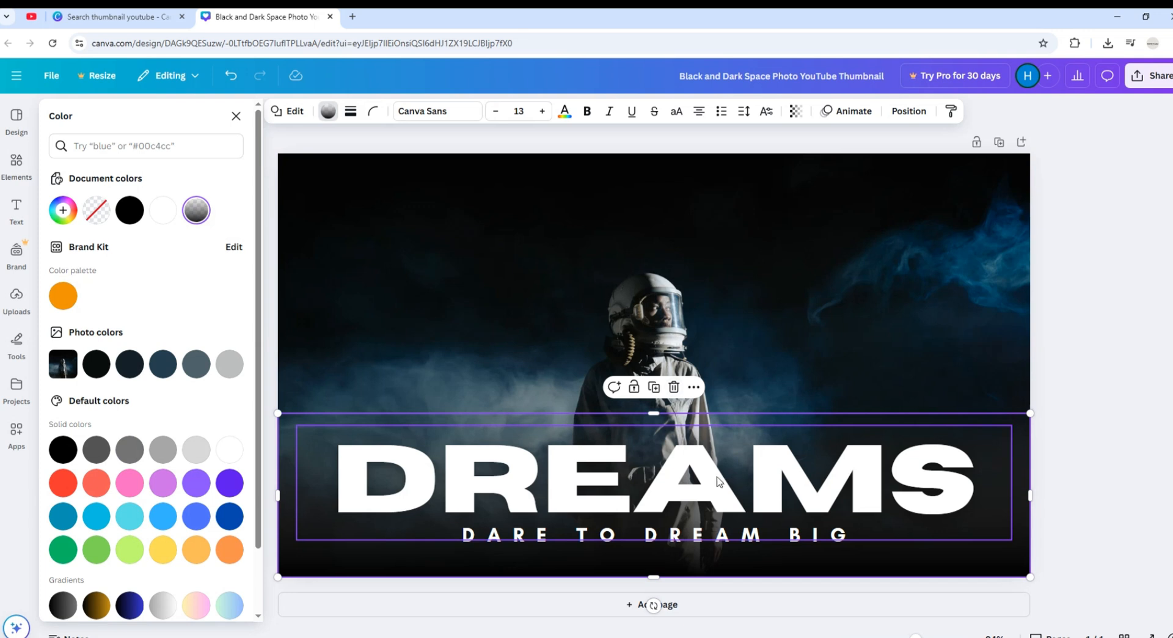
Try white, gray, coral and orange text colours on the rectangle behind the DREAMS title and return to black
left_click(565, 111)
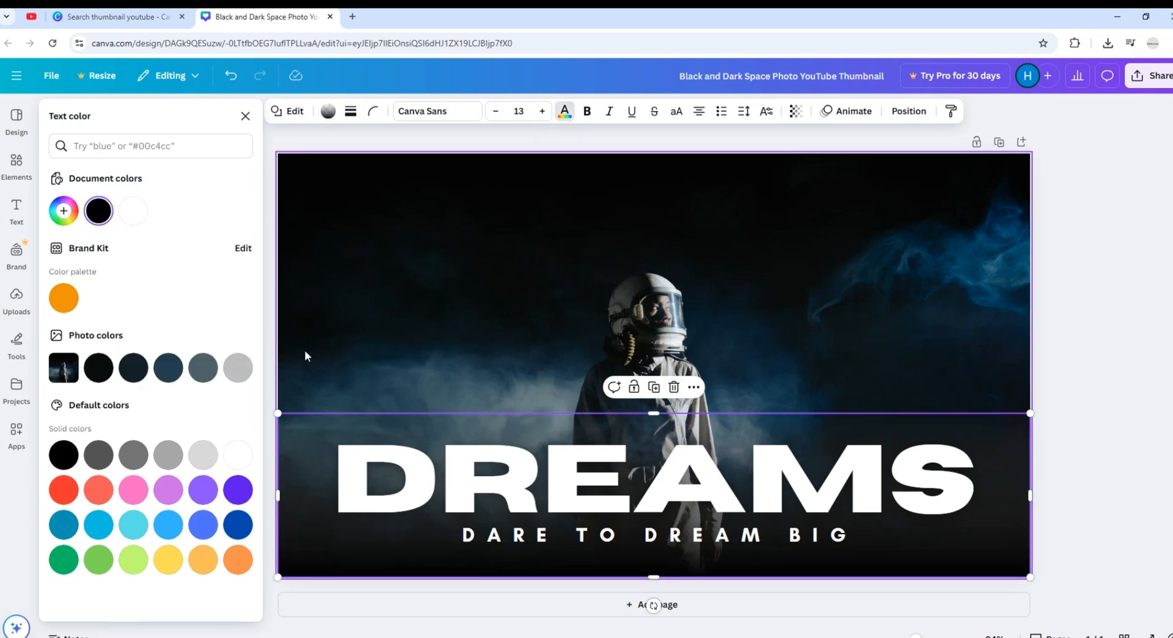
left_click(237, 455)
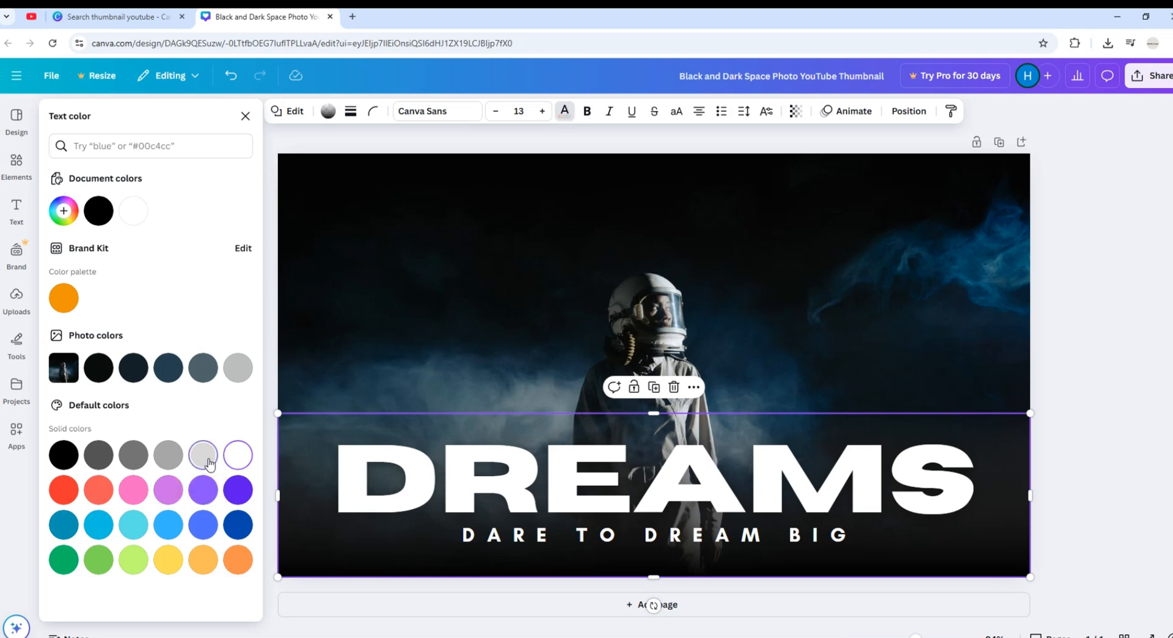
left_click(205, 460)
left_click(177, 465)
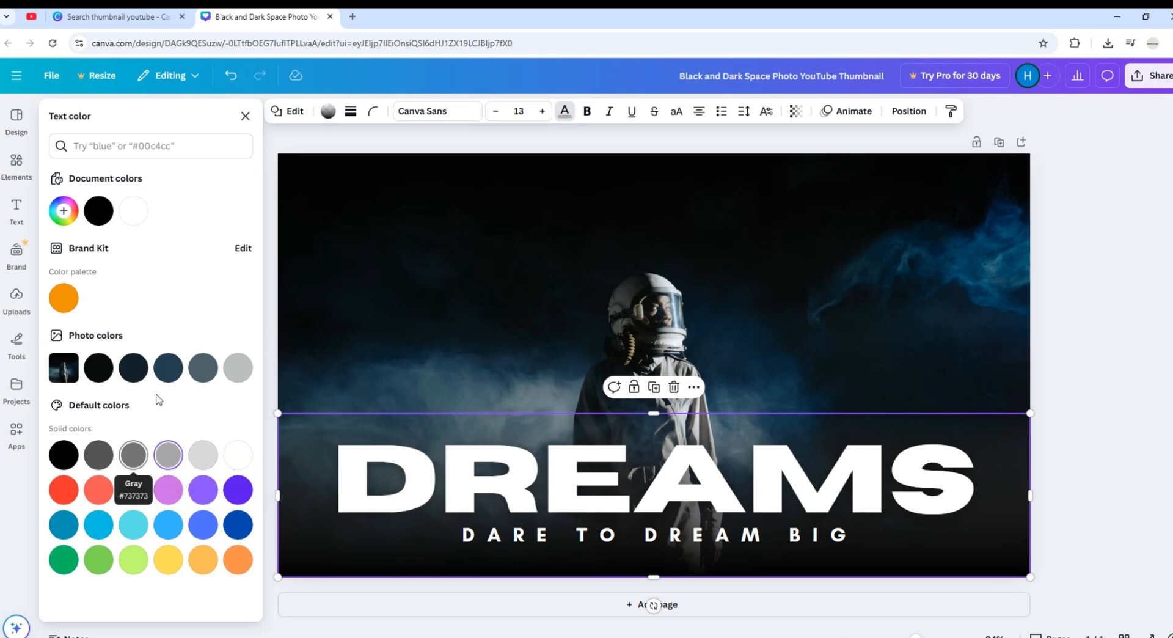
left_click(562, 110)
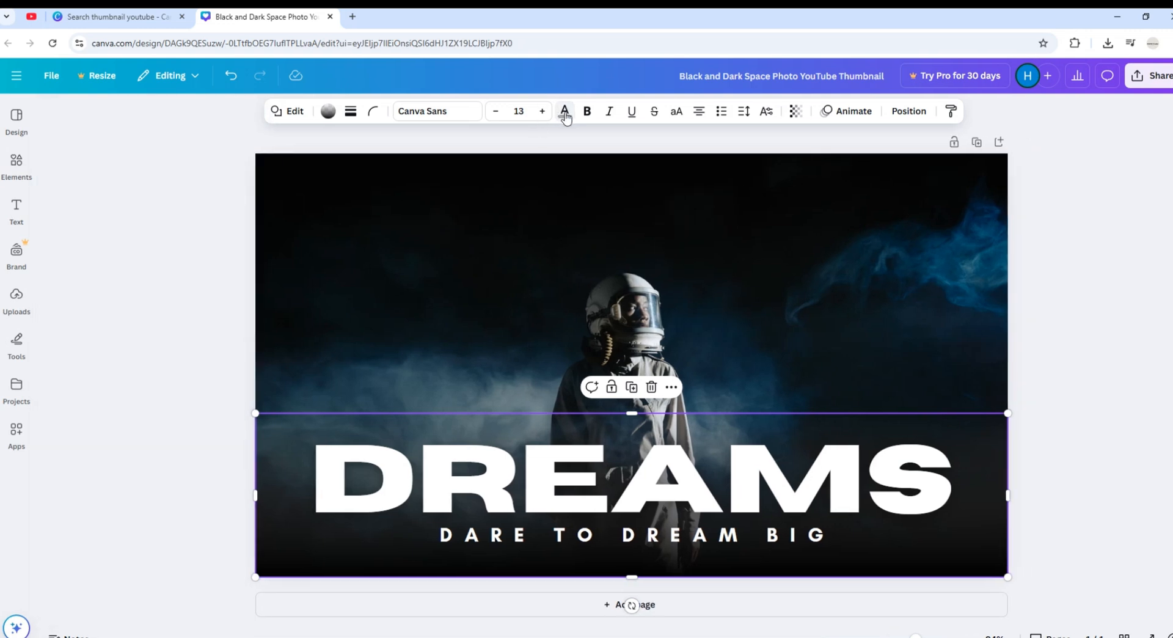
left_click(563, 111)
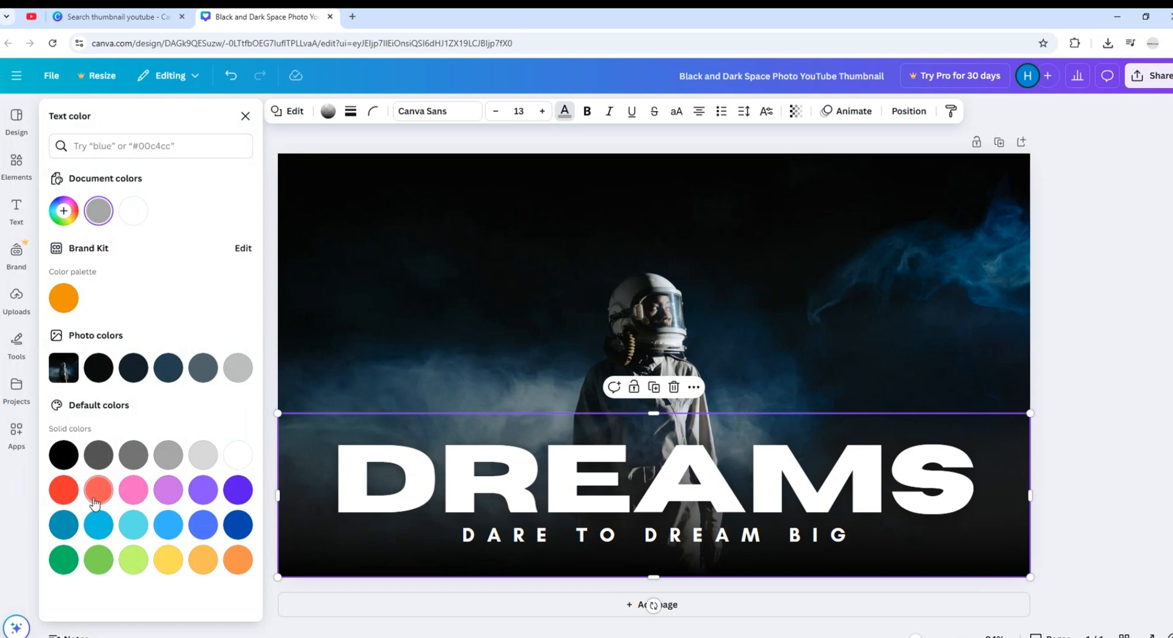
left_click(95, 502)
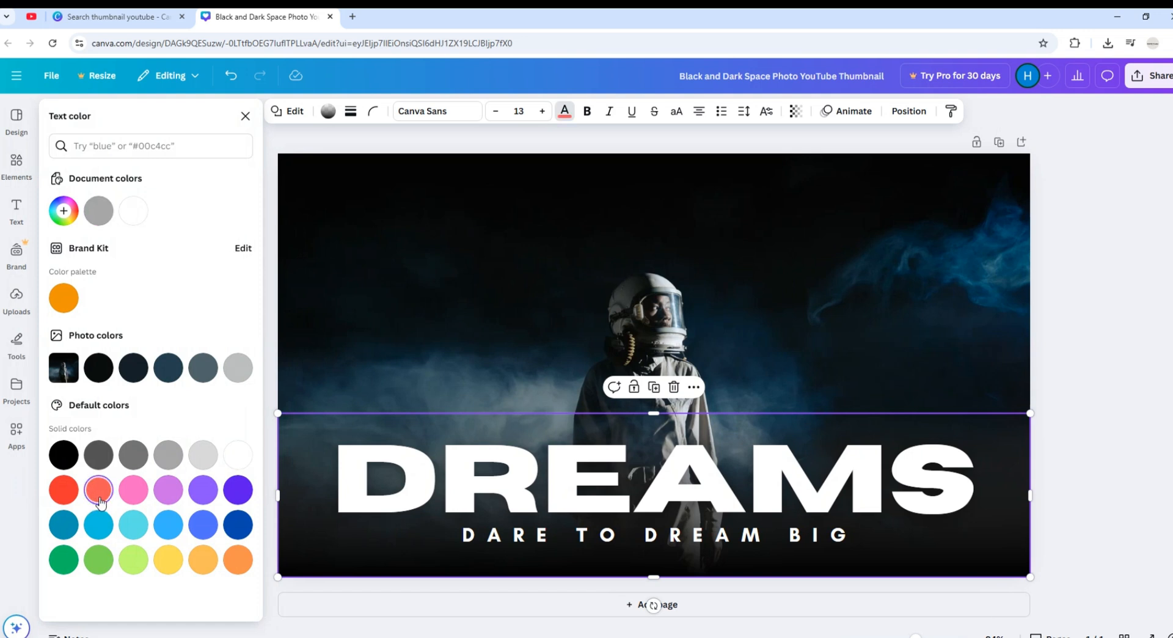
left_click(61, 311)
left_click(201, 558)
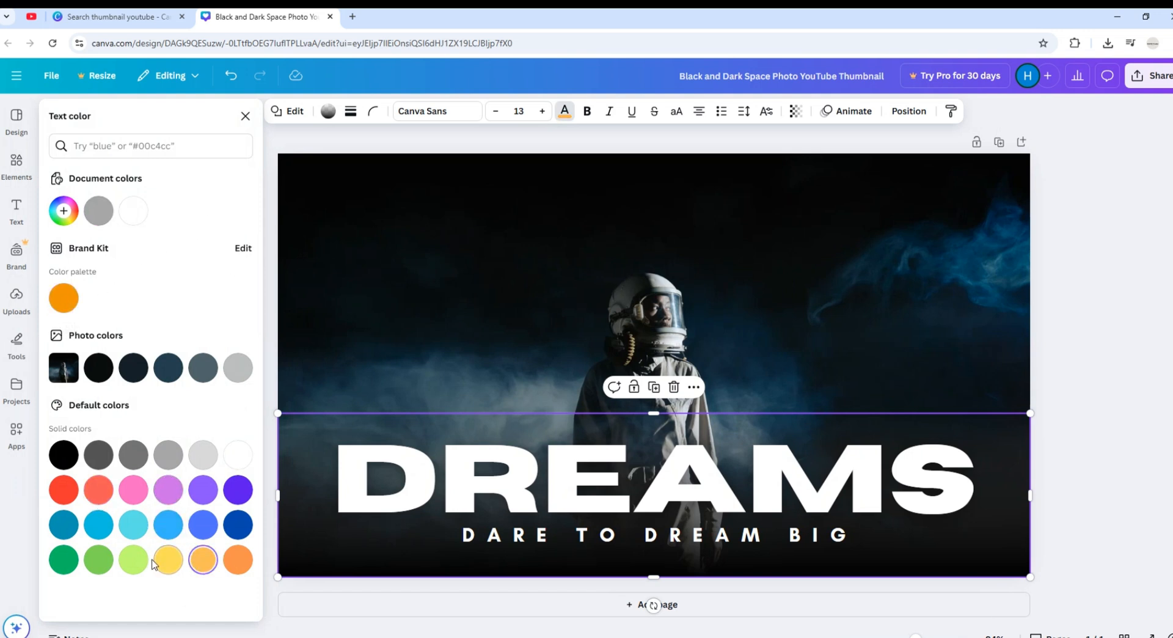
left_click(73, 454)
left_click(246, 116)
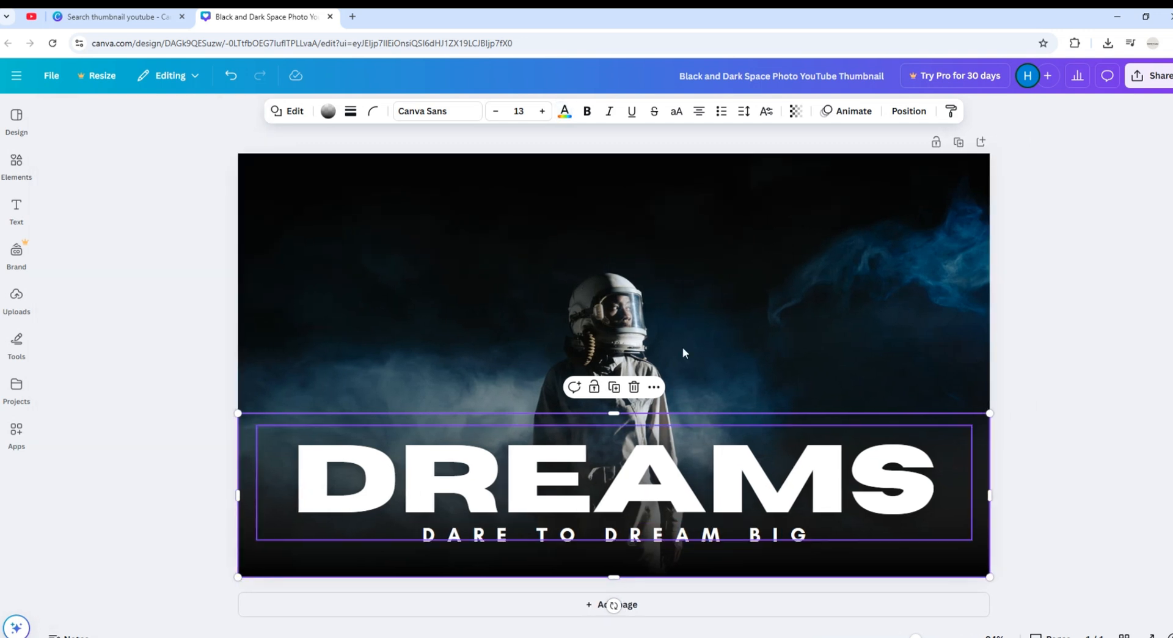
Leave the template design for a freshly loaded home page and close the old thumbnail search page
left_click(687, 313)
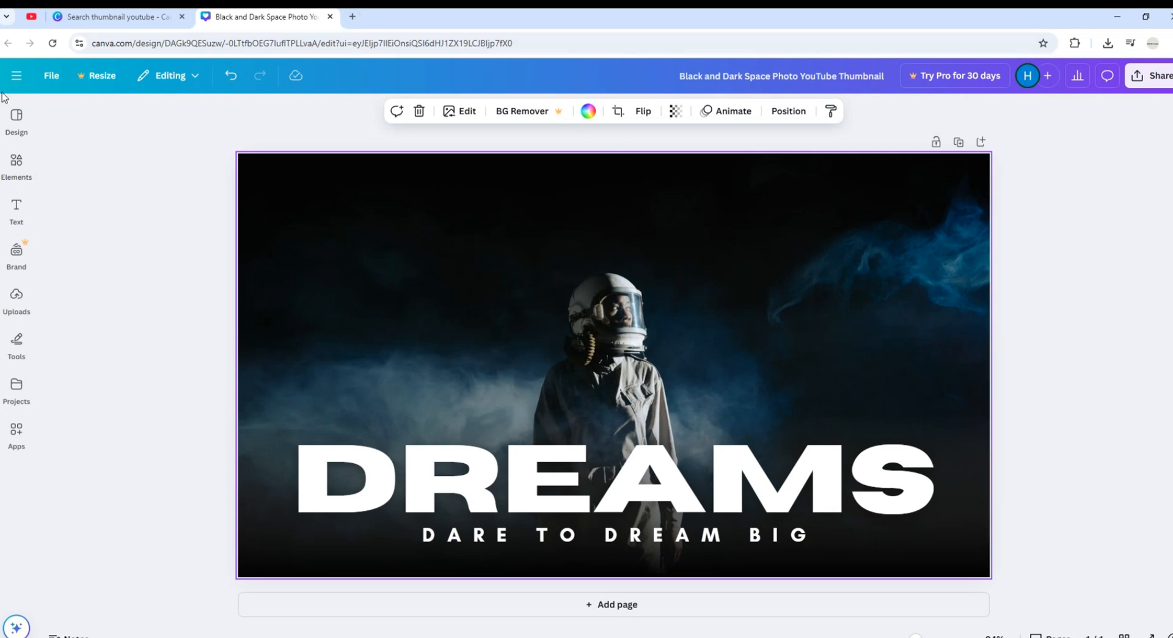
left_click(15, 75)
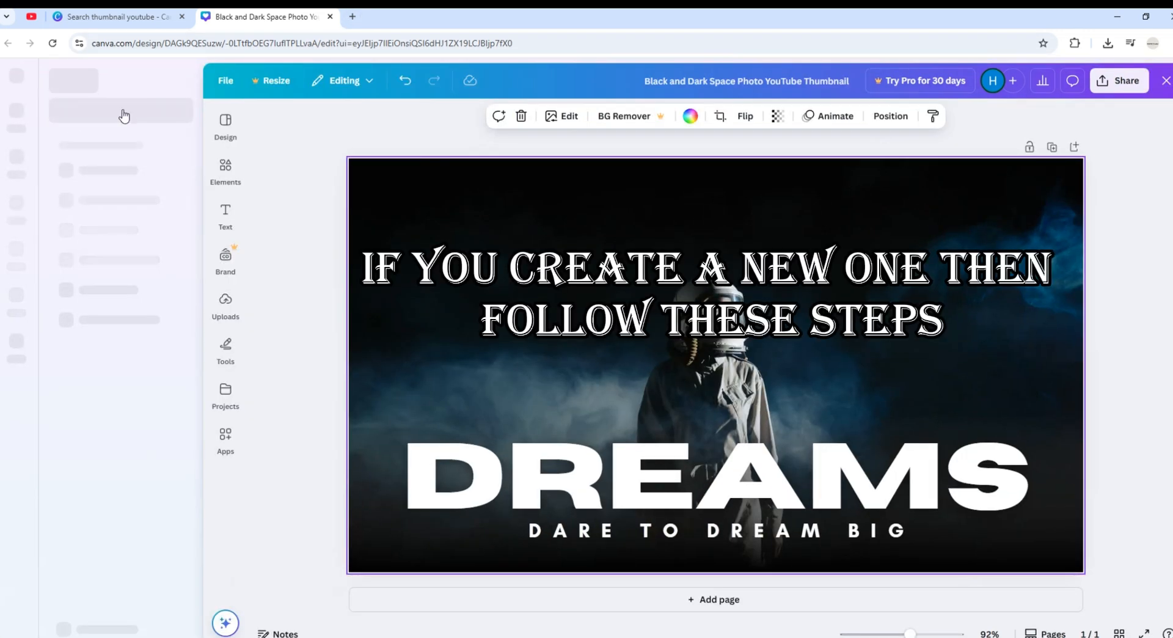
left_click(78, 89)
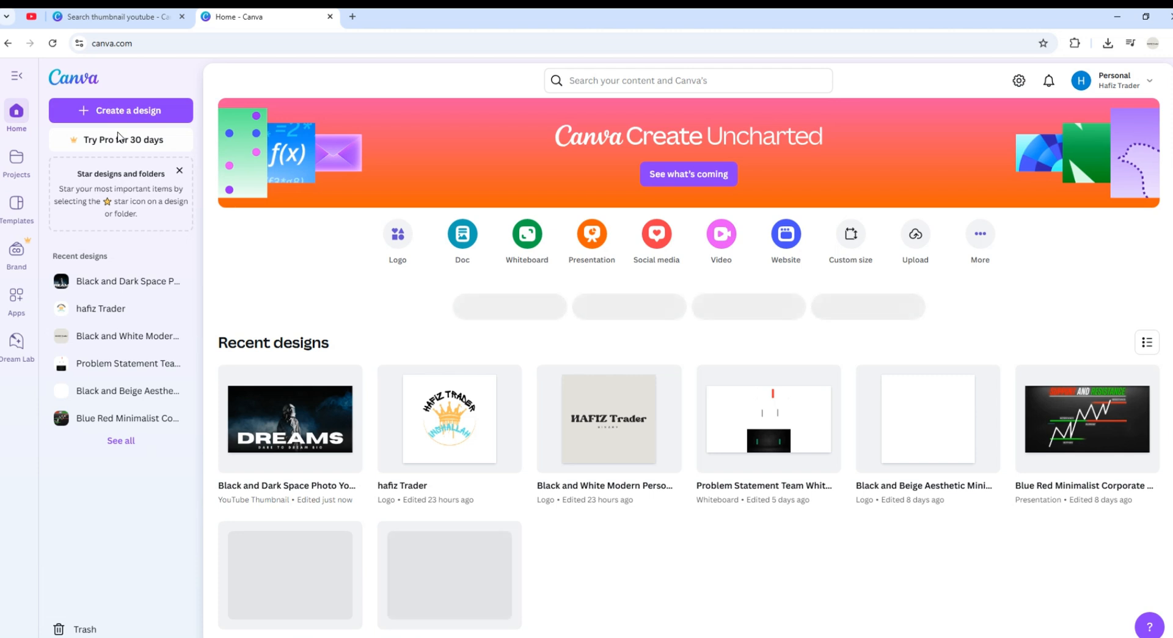
left_click(52, 43)
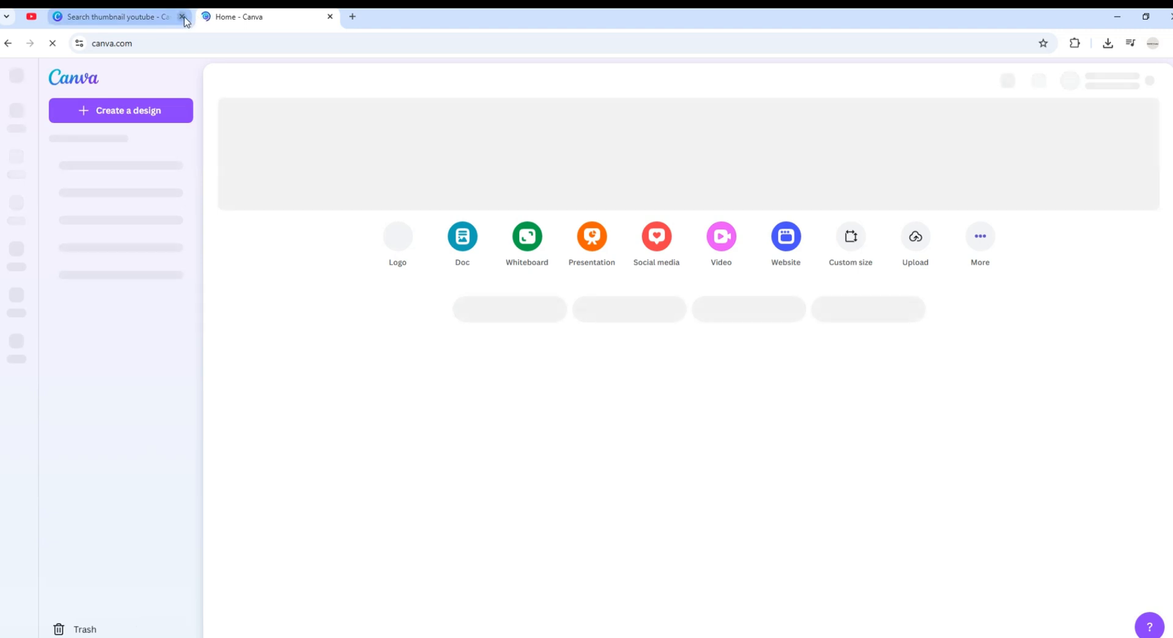
left_click(183, 17)
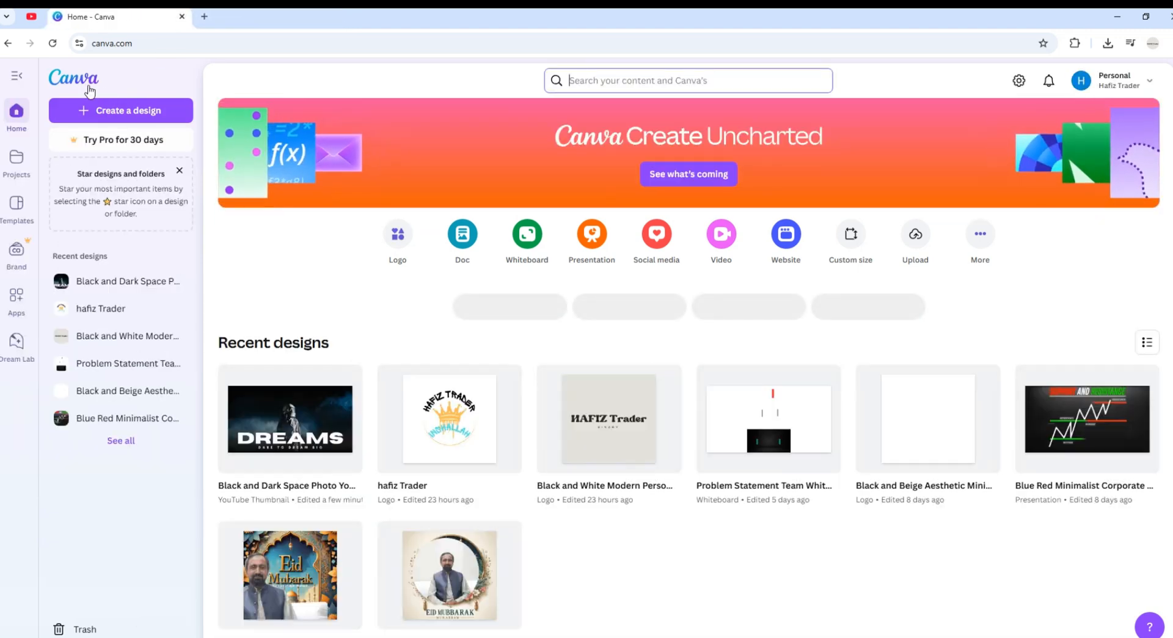
Create a blank 1280 × 720 px YouTube Thumbnail design by searching the design types for "thumb"
left_click(84, 109)
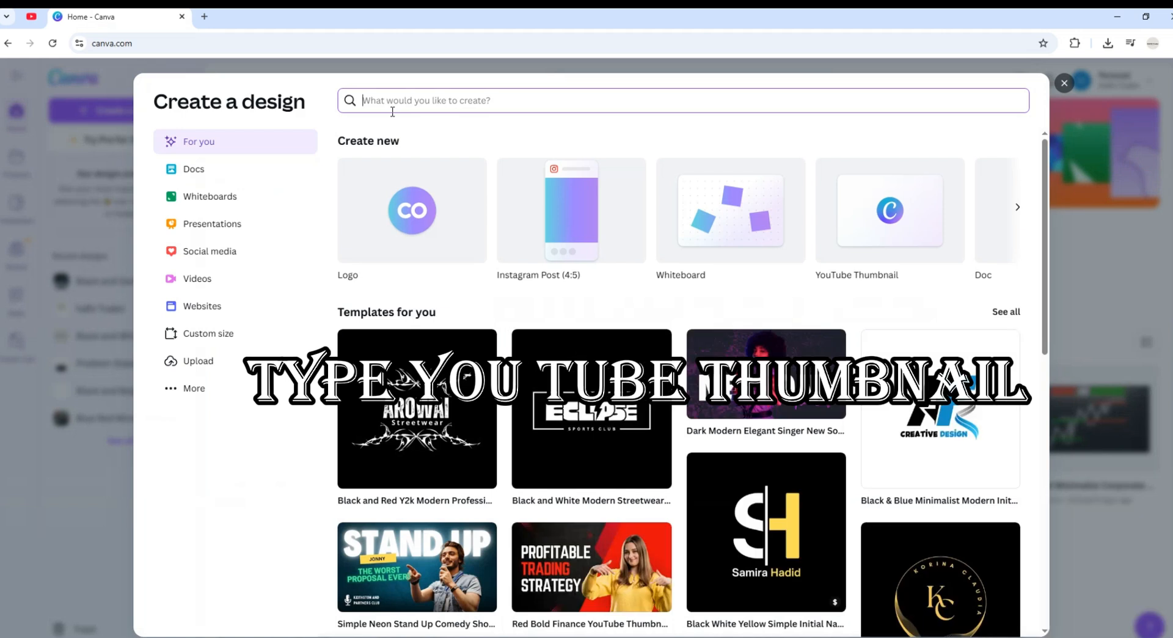
type("thumb")
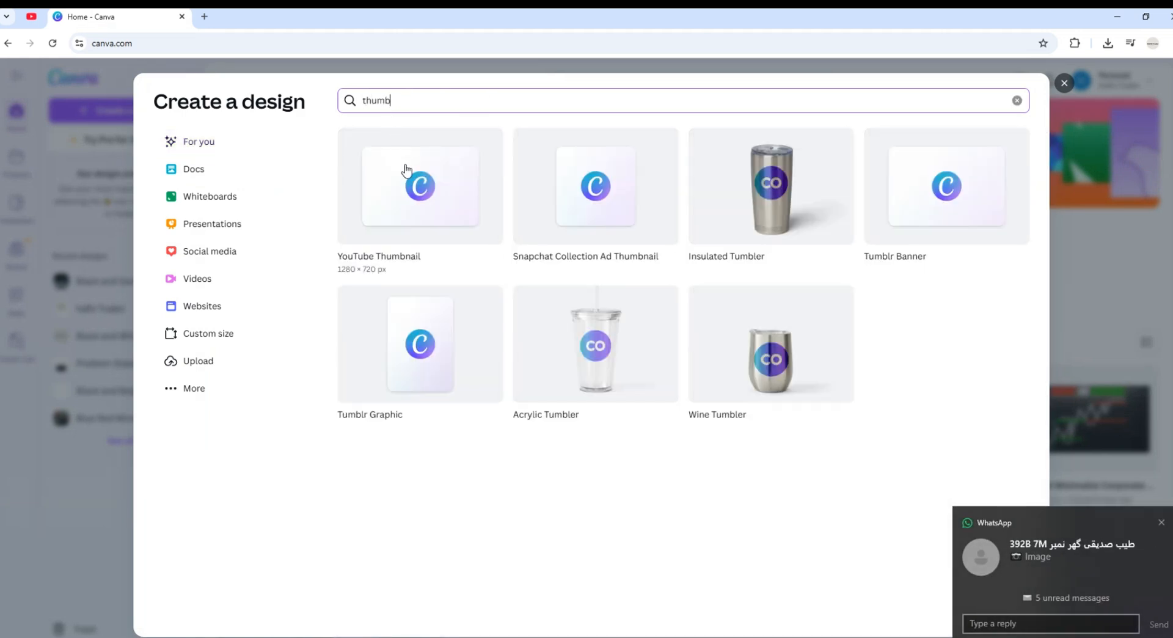
left_click(410, 181)
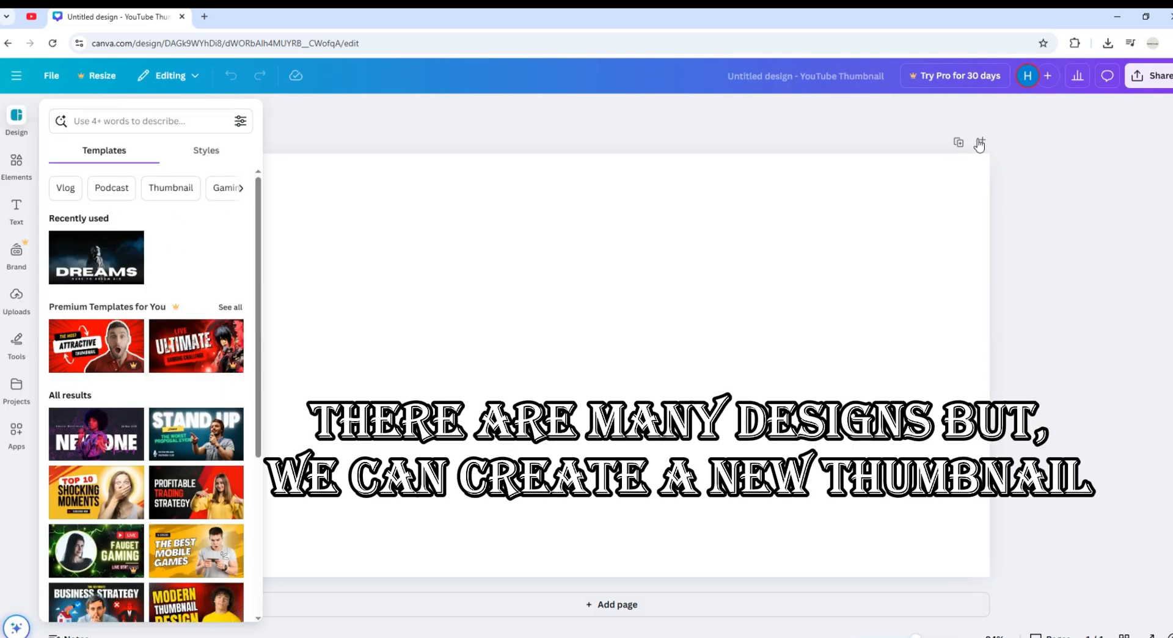
Set the blank page's background to the solid medium gray from the default colours
left_click(458, 134)
left_click(600, 235)
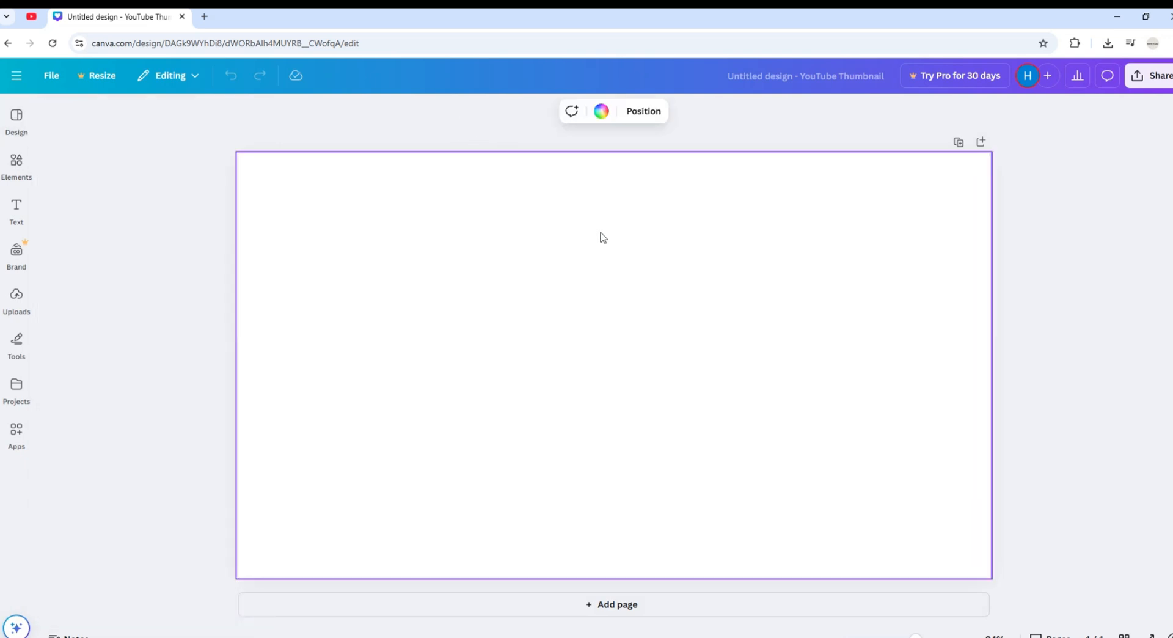
left_click(602, 112)
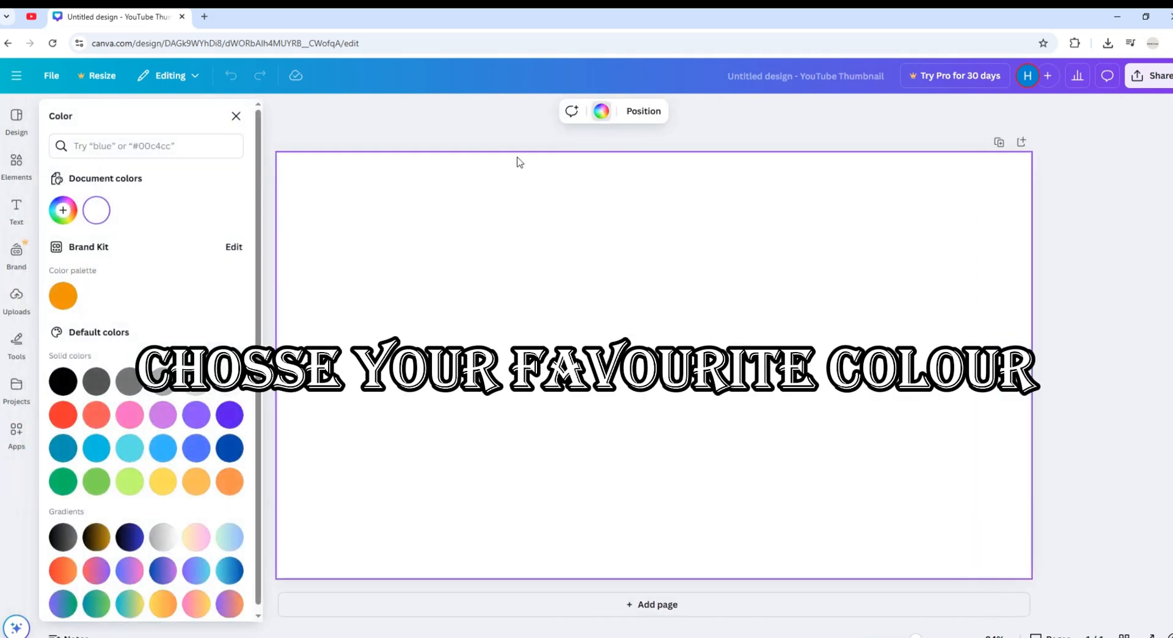
left_click(95, 389)
left_click(128, 395)
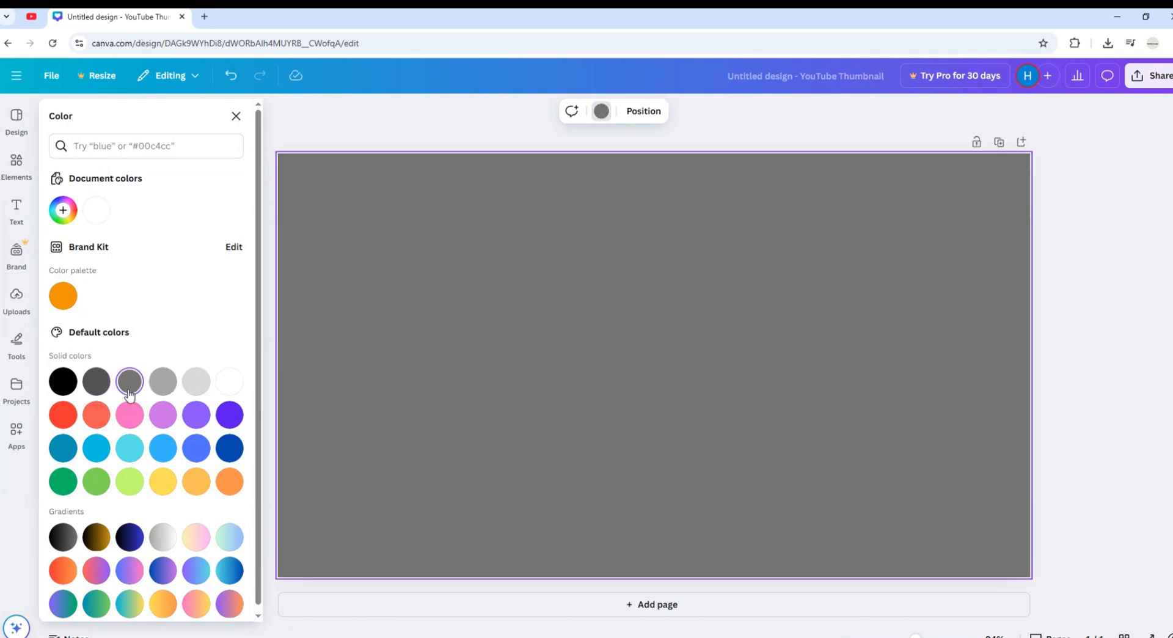
left_click(1070, 476)
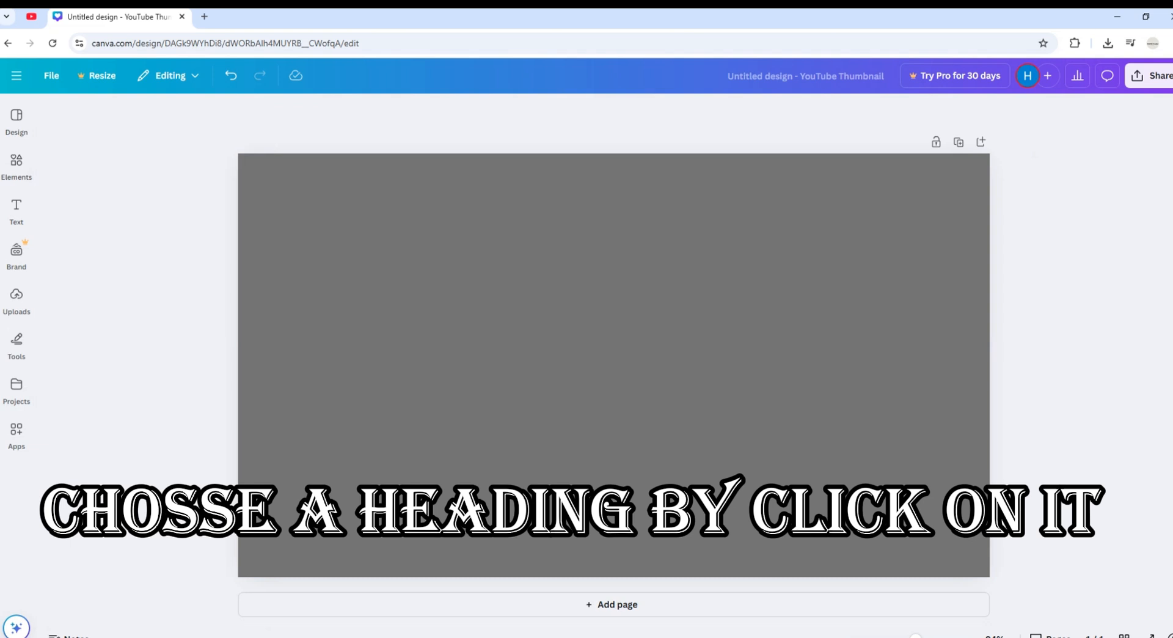
Add a default heading, a subheading and a line of body text to the gray page
left_click(17, 208)
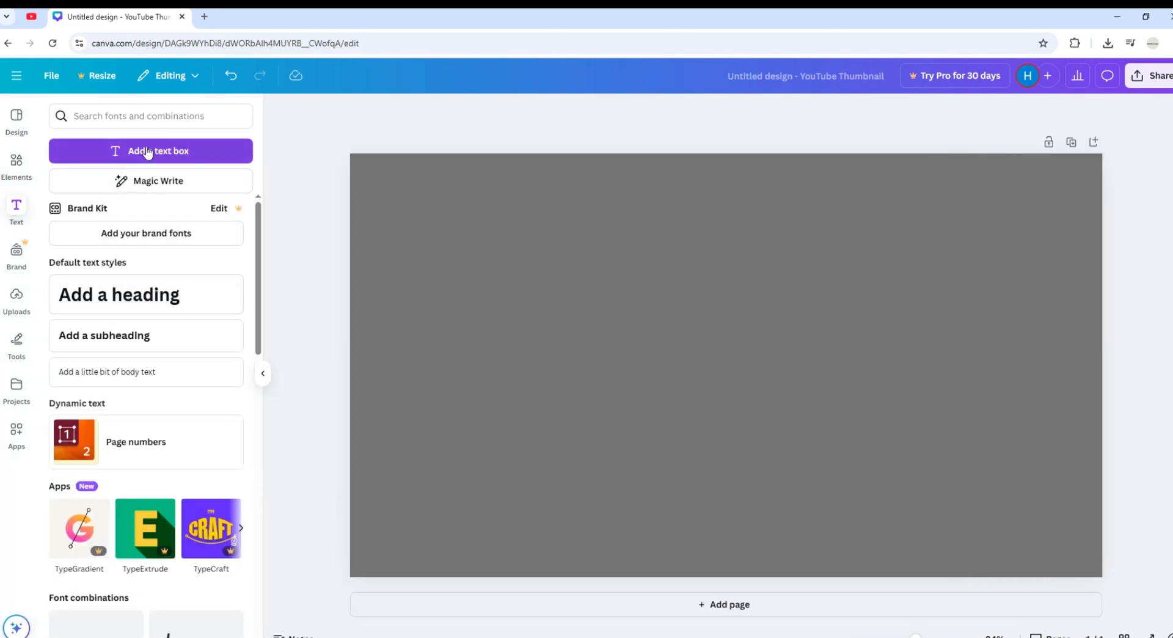
left_click(118, 298)
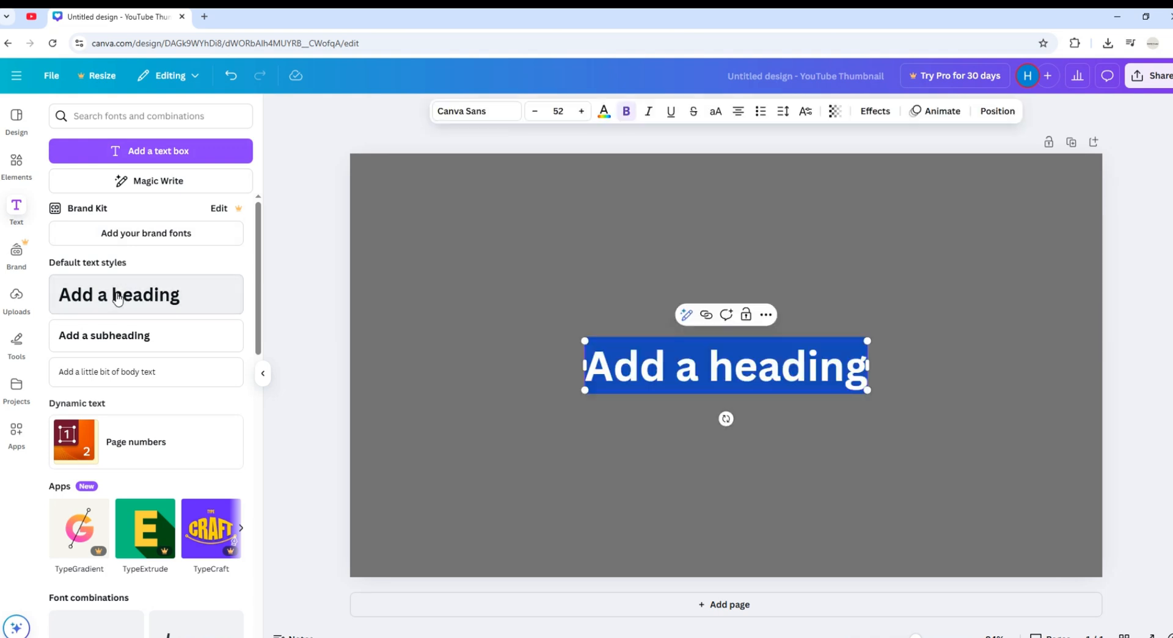
left_click(120, 339)
left_click(121, 385)
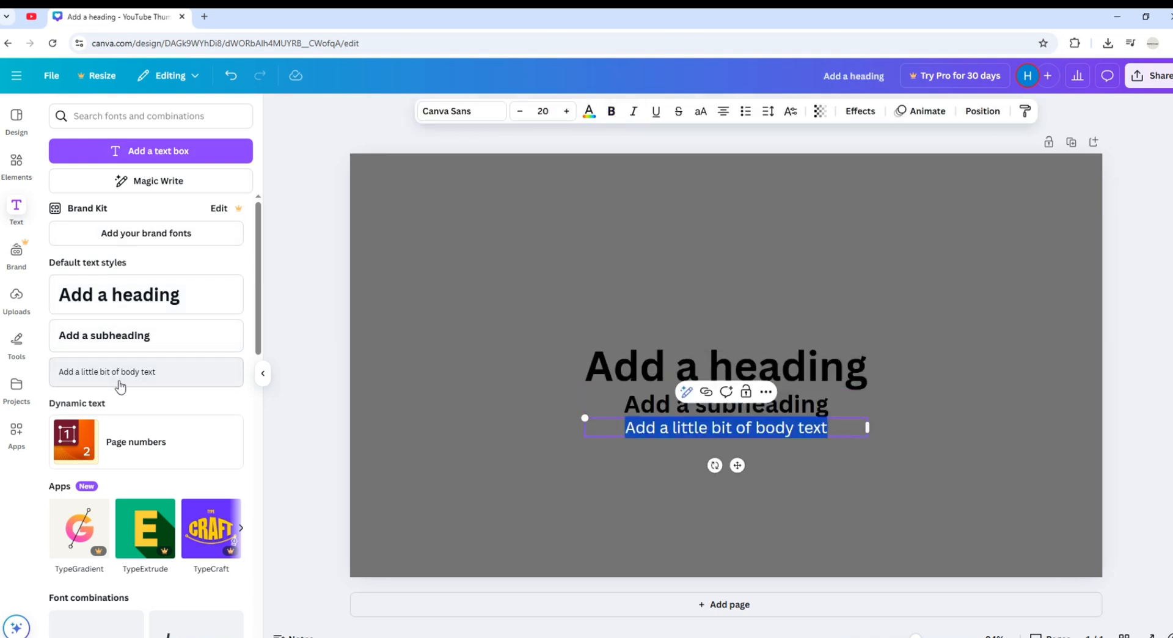
left_click(316, 428)
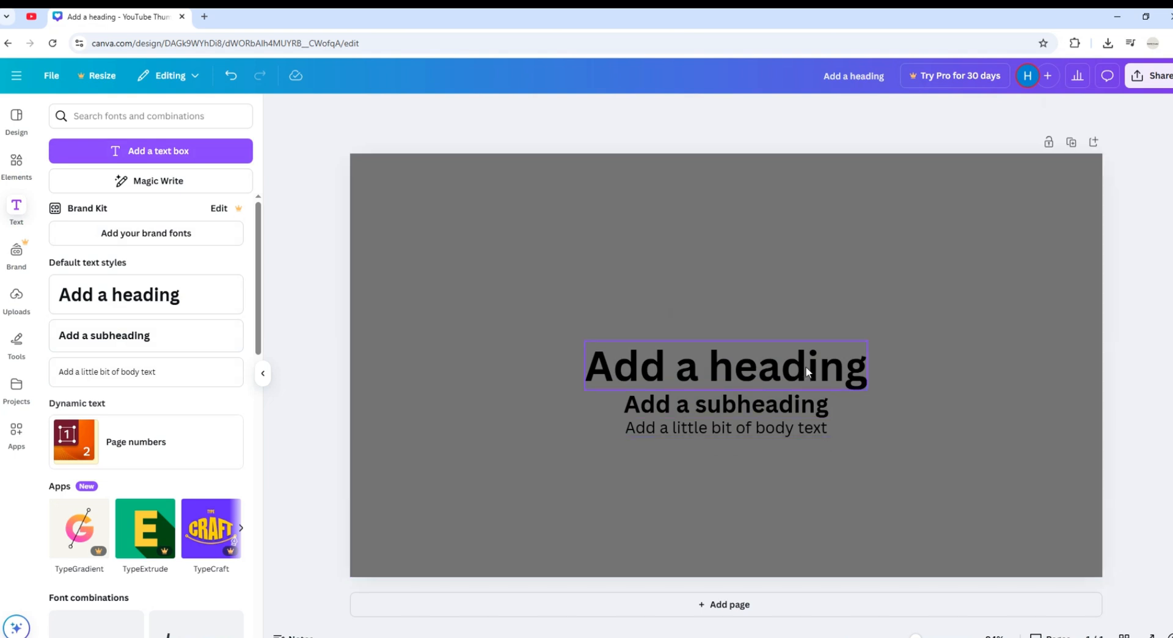
Delete the subheading and the body text, keeping only the heading on the page
left_click(750, 408)
key("Delete")
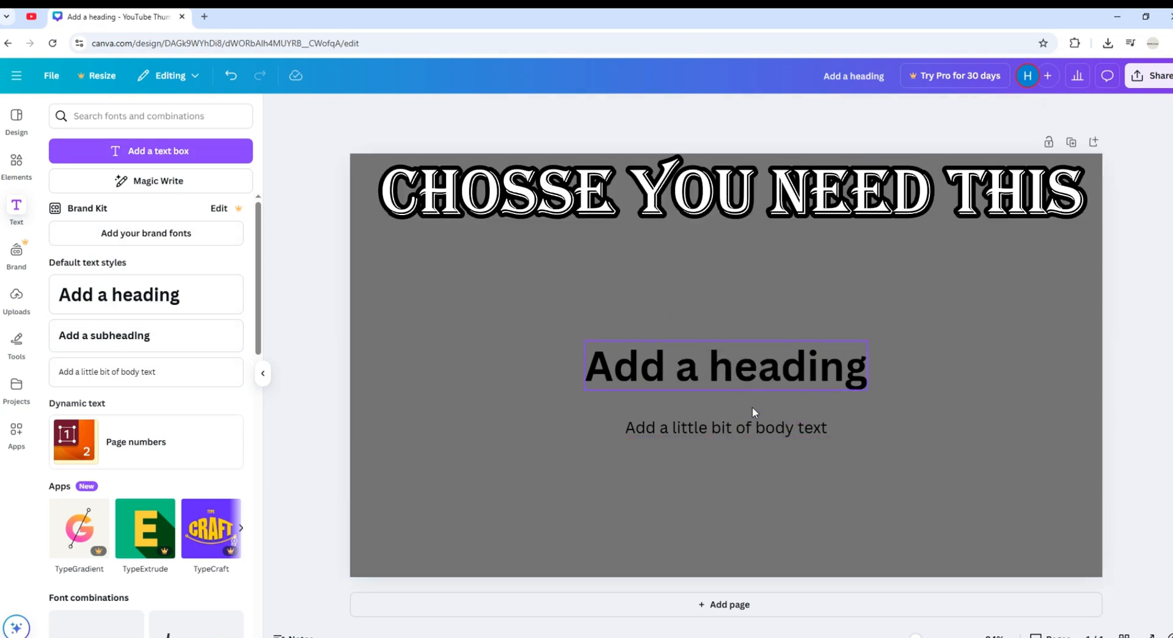
left_click(739, 426)
left_click(756, 390)
Replace the heading's placeholder text with "How To Make a Thumbnail"
left_click(763, 380)
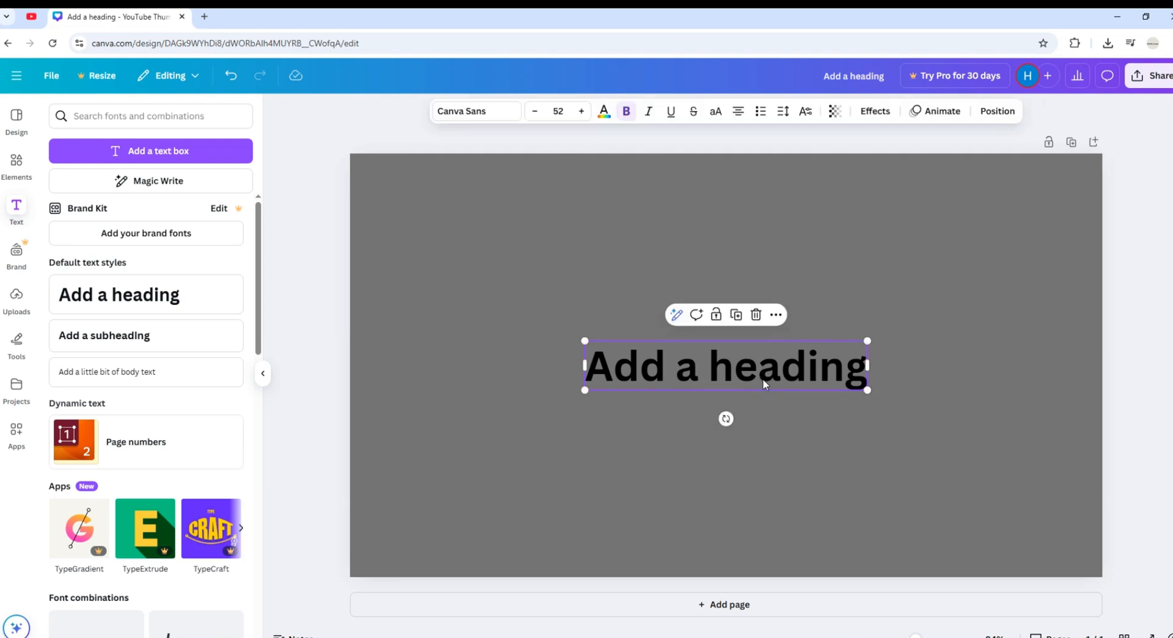
double_click(763, 379)
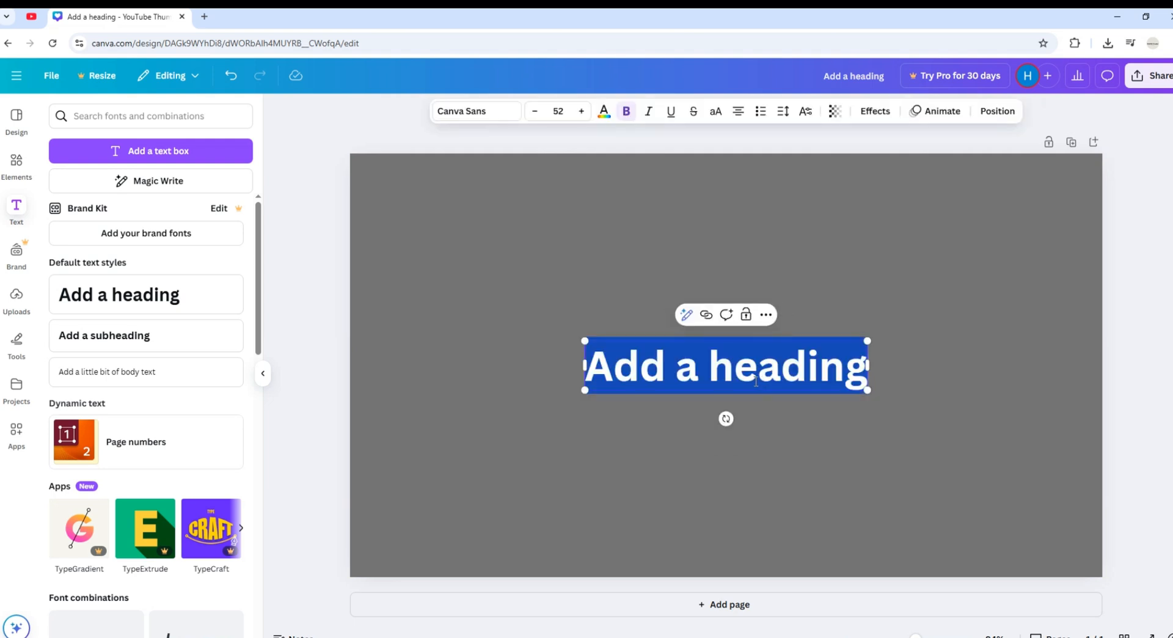
type("How")
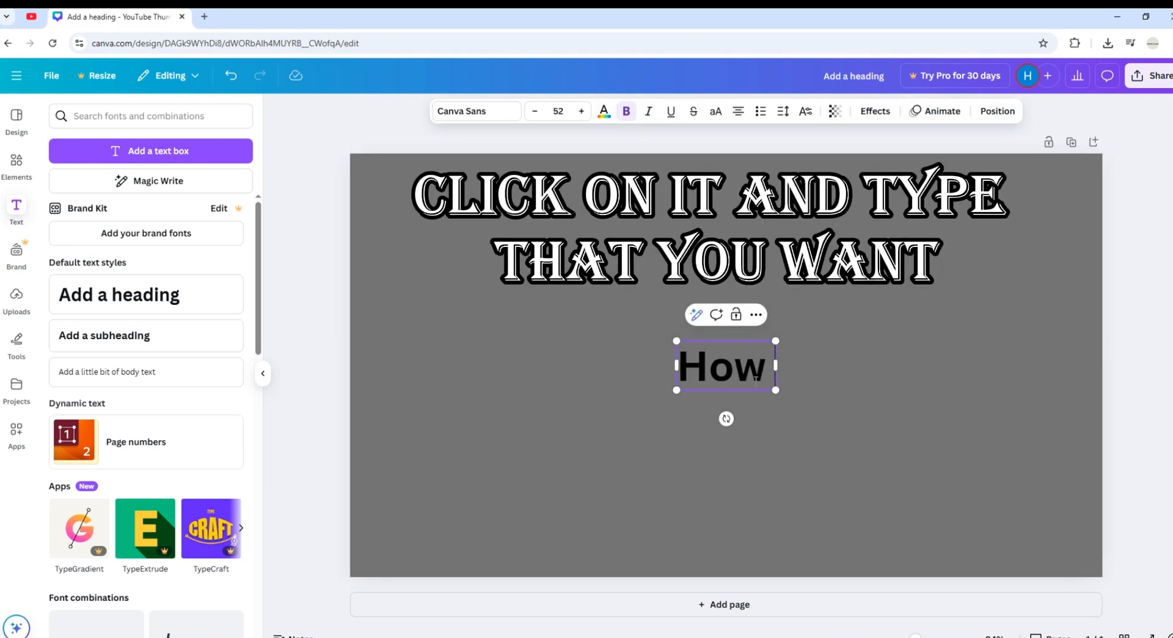
type(" To")
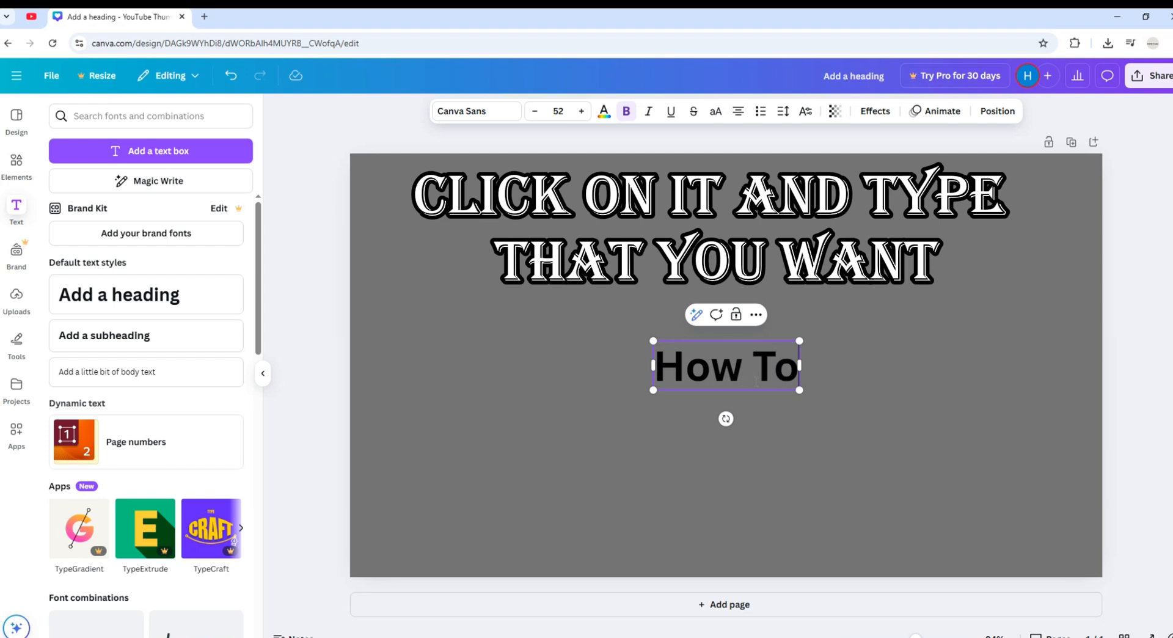
type(" MAke")
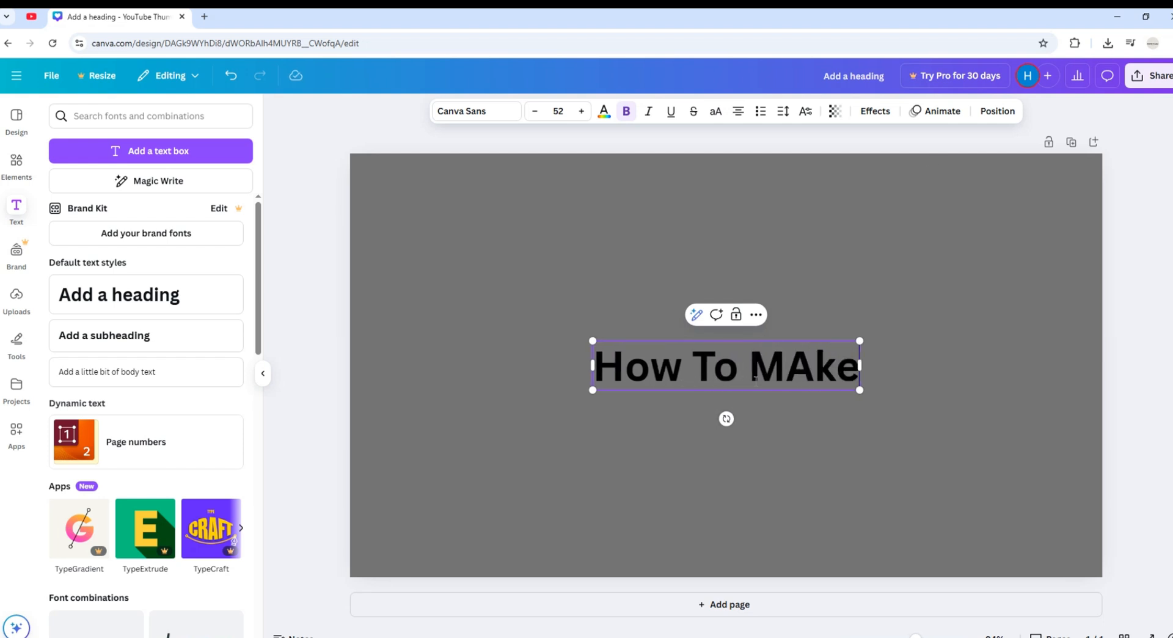
key("BackSpace")
key("BackSpace")
key("BackSpace")
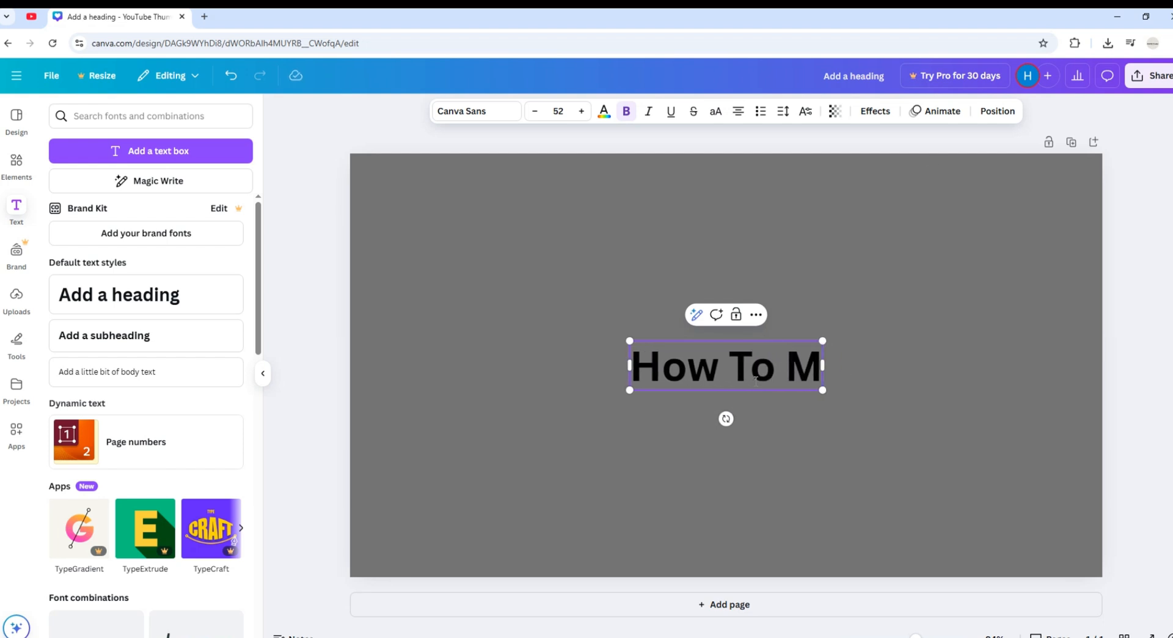
type("ake")
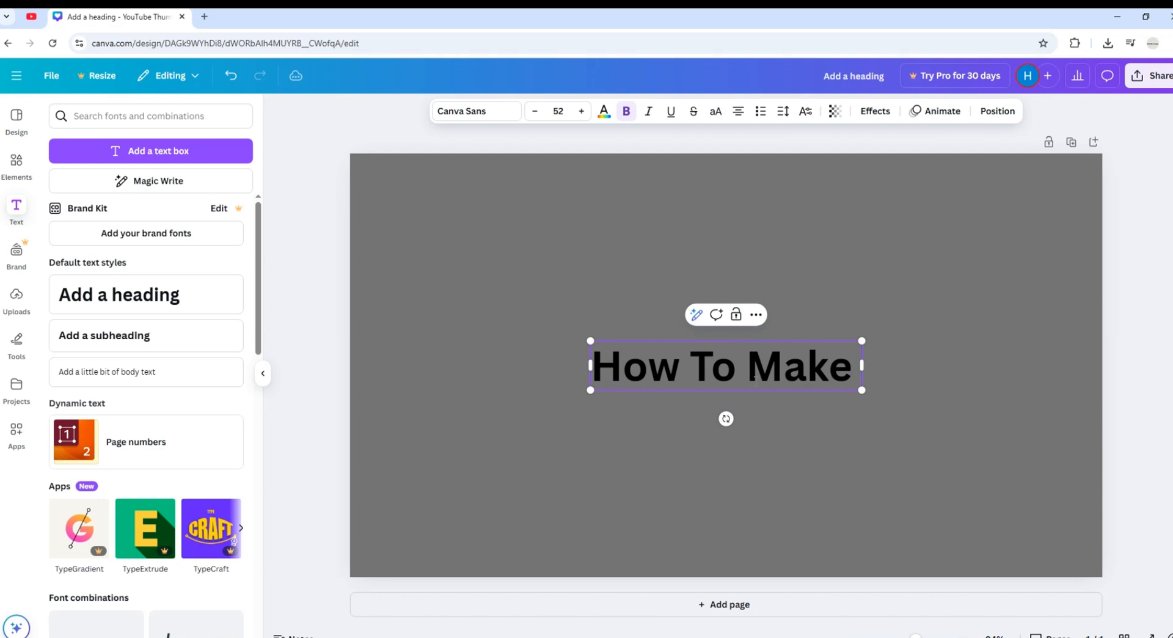
type(" A")
key("BackSpace")
type("a")
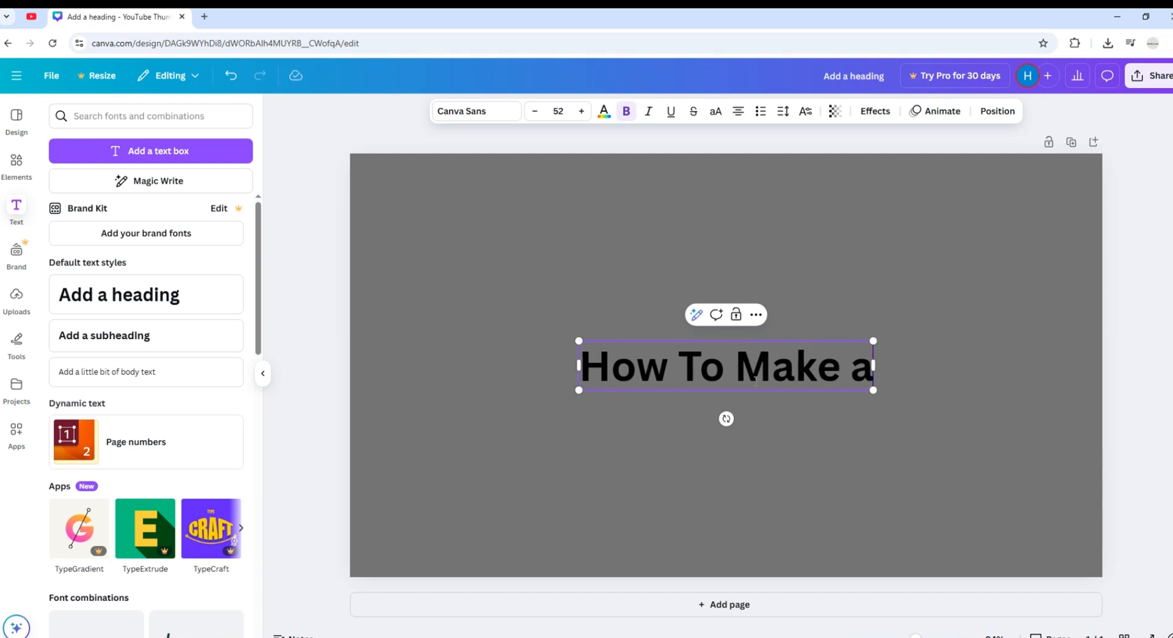
type(" Thu")
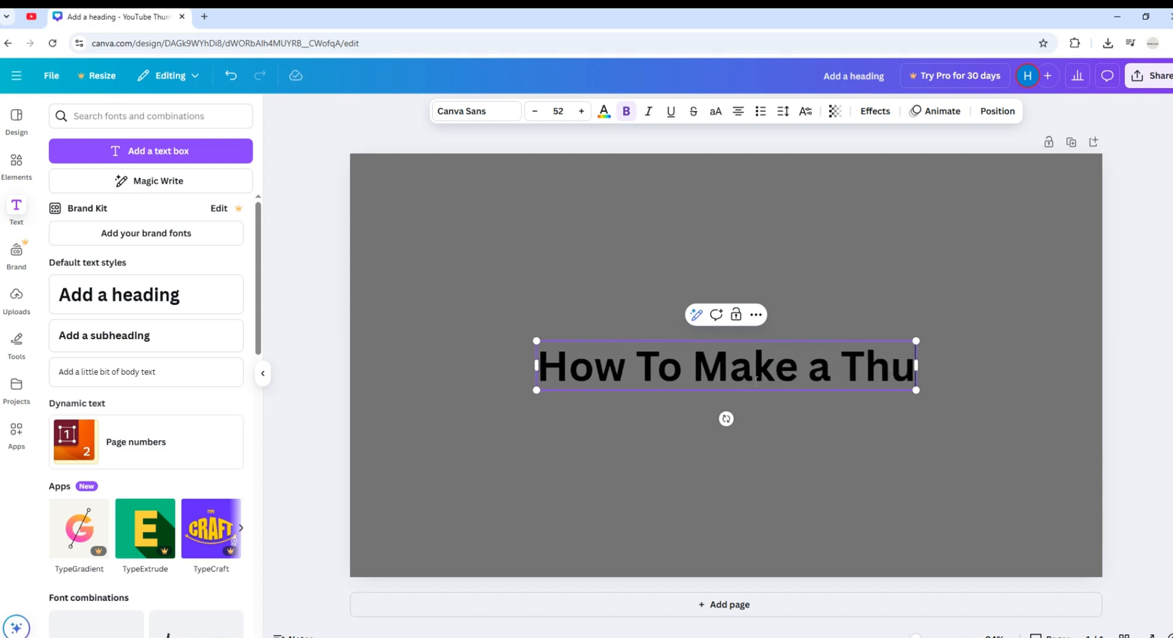
type("mbnail")
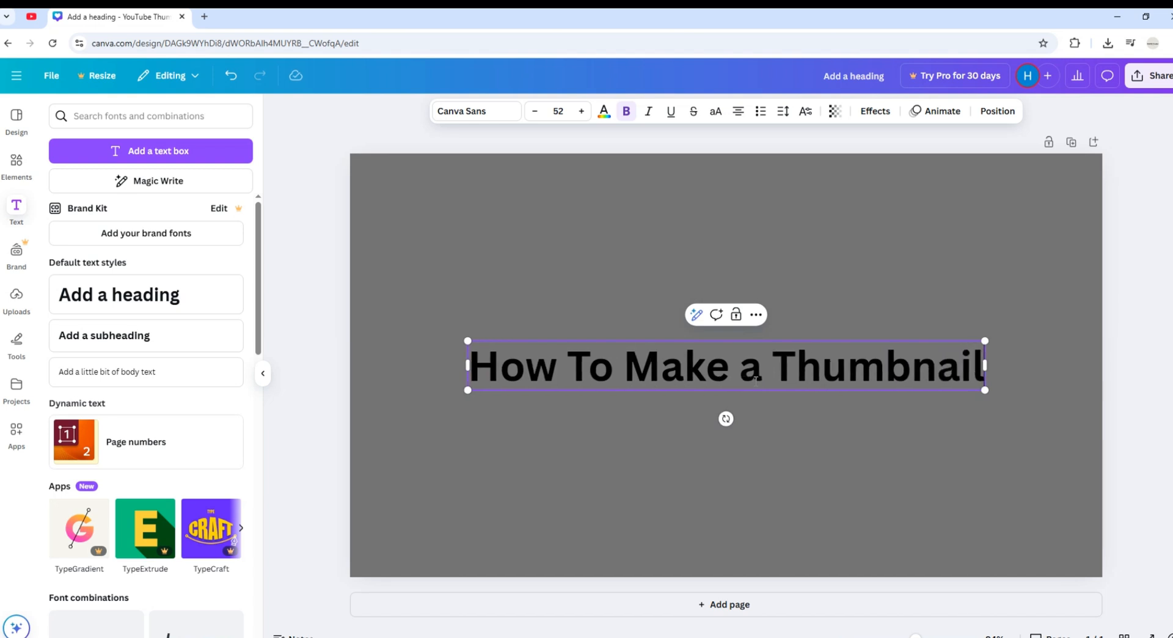
type("?")
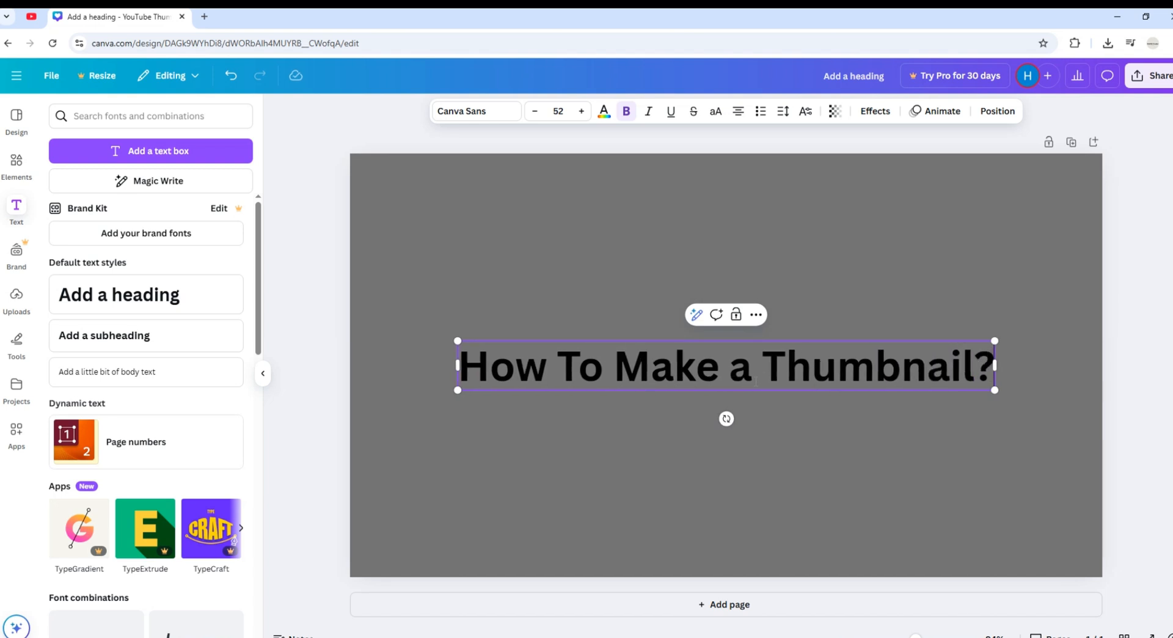
key("BackSpace")
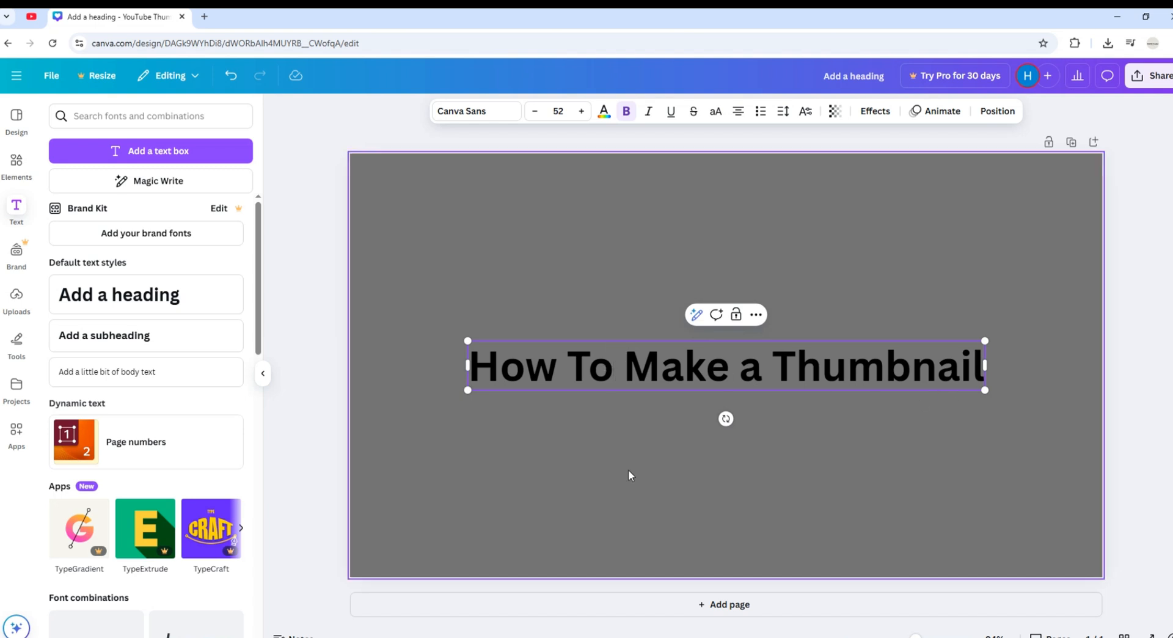
left_click(550, 457)
Try larger font sizes on the "How To Make a Thumbnail" heading and settle on size 55
left_click(662, 369)
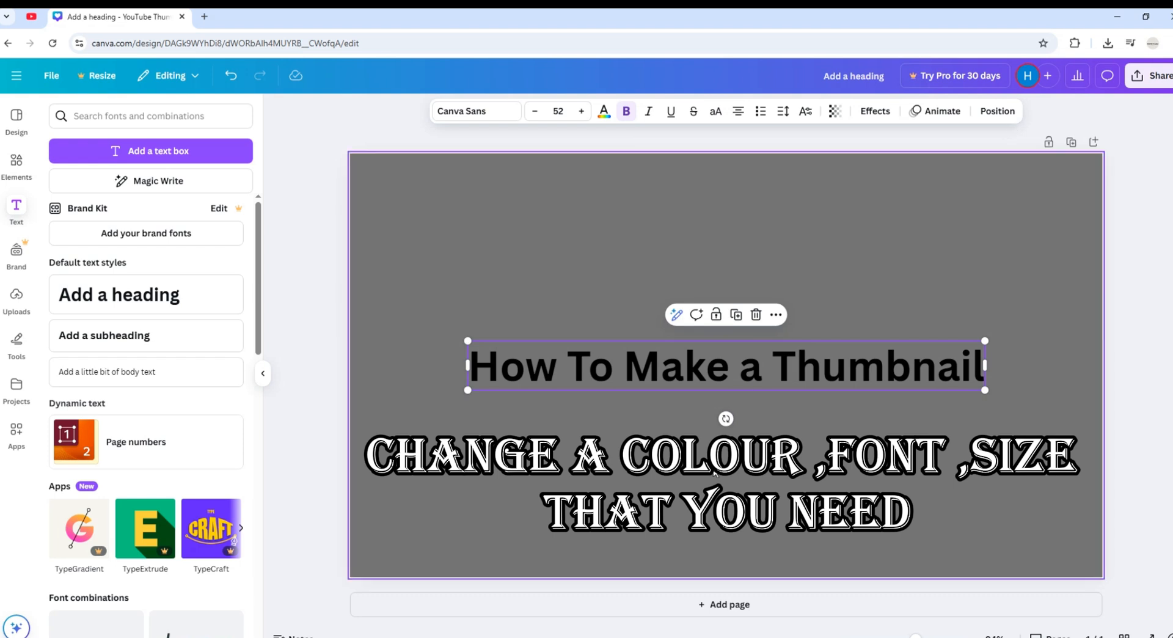
left_click(706, 393)
left_click(695, 373)
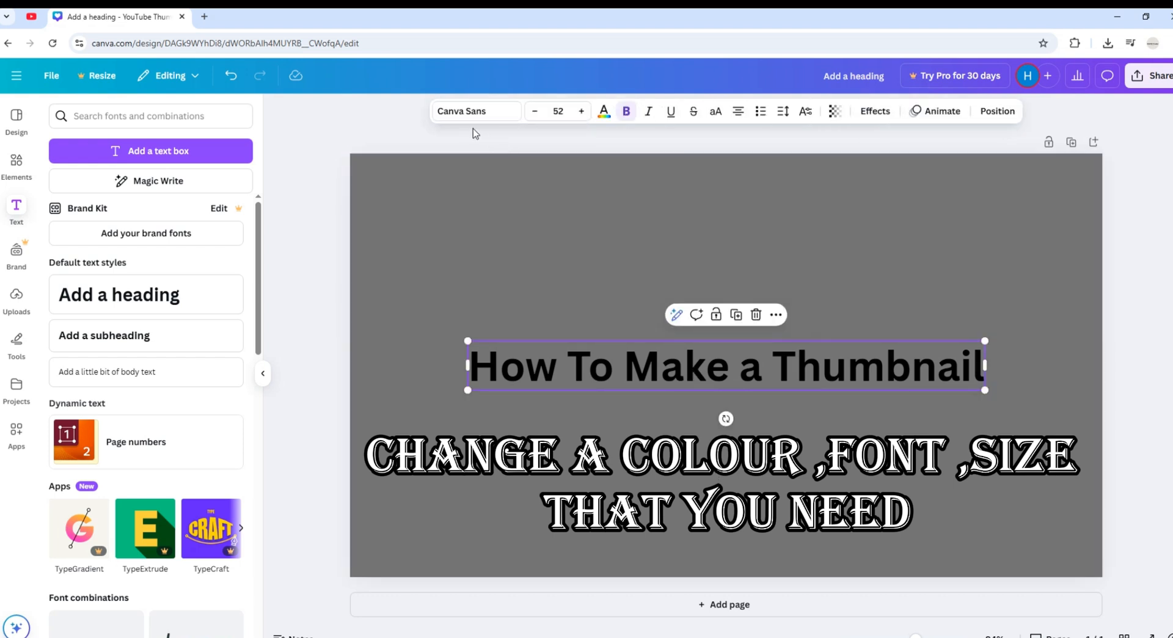
left_click(584, 115)
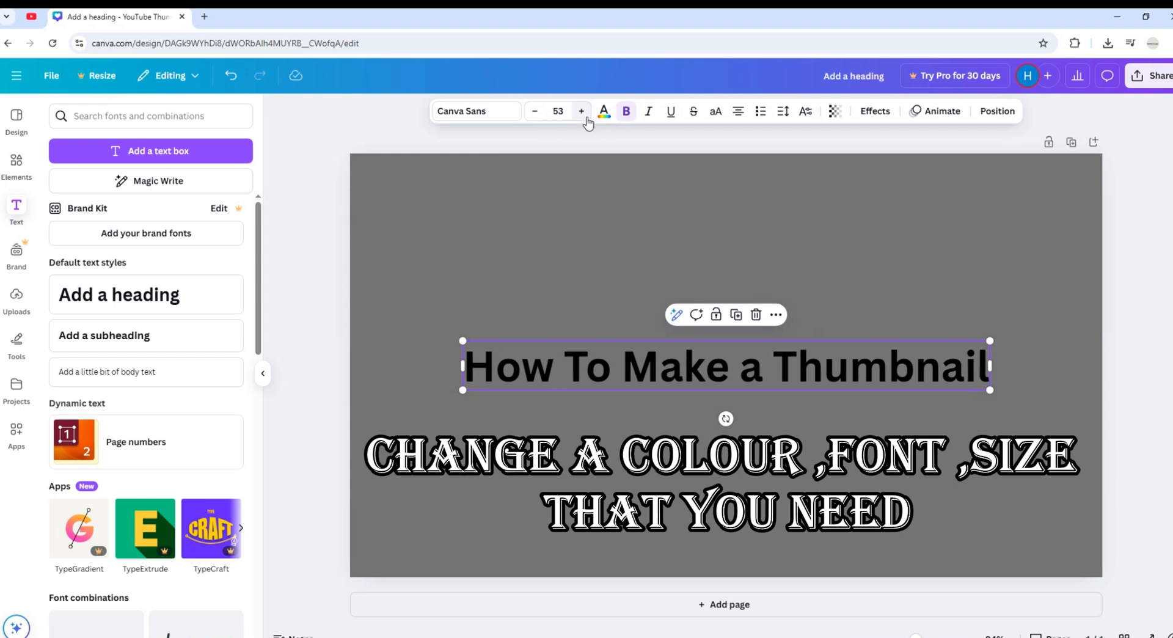
left_click(582, 112)
left_click(582, 111)
left_click(582, 112)
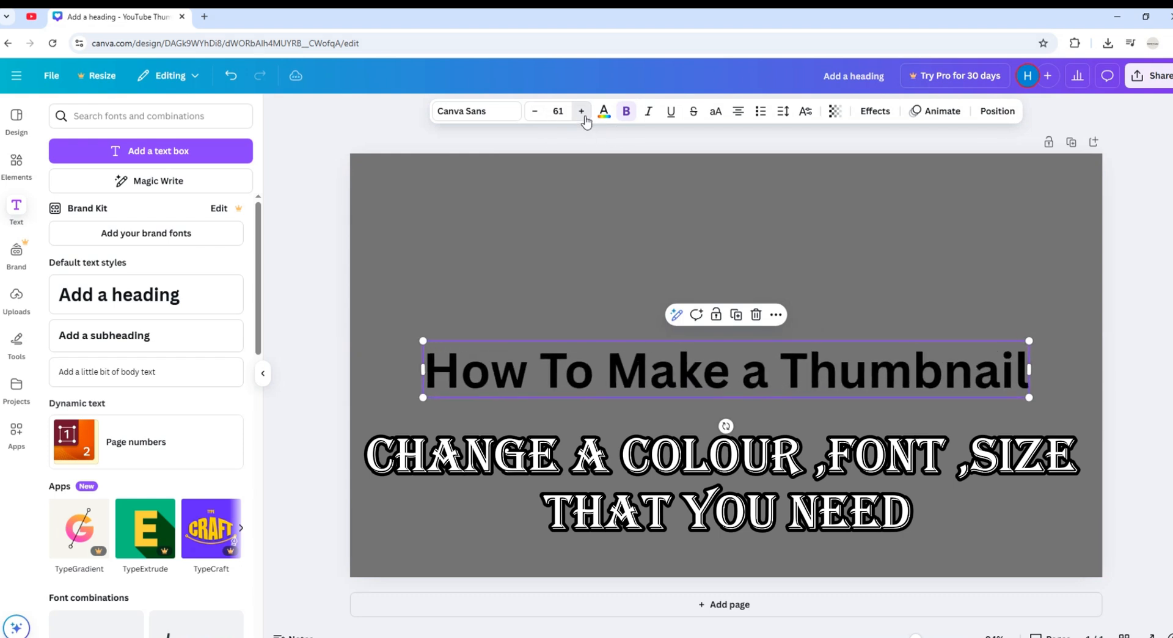
left_click(582, 112)
left_click(582, 111)
left_click(536, 111)
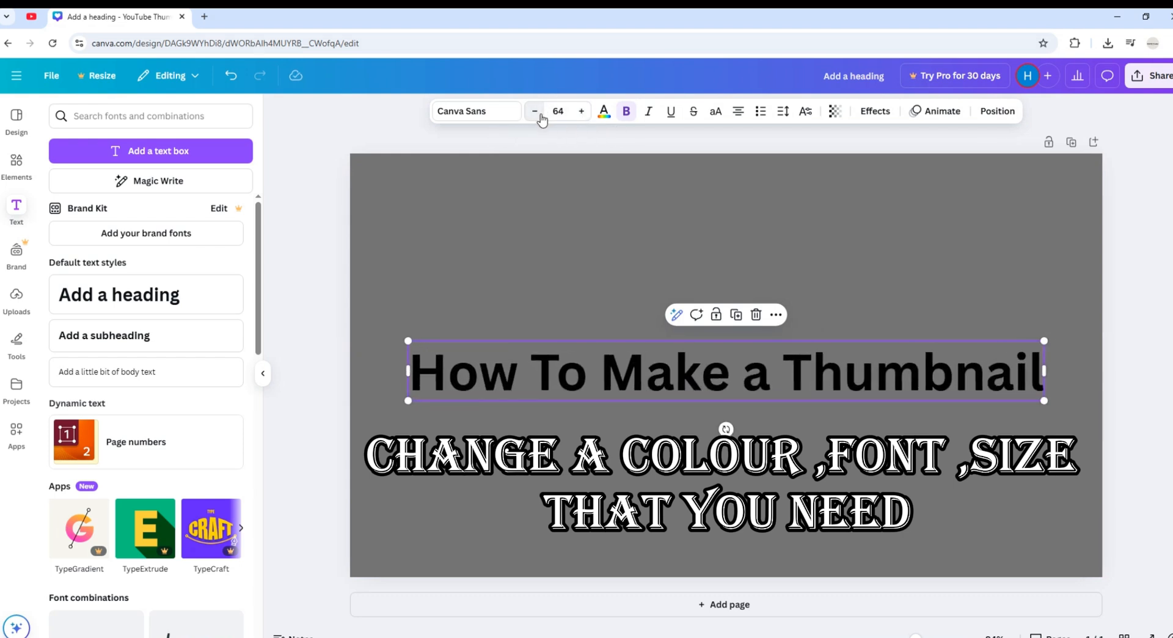
left_click(536, 112)
left_click(536, 111)
left_click(535, 111)
left_click(536, 111)
left_click(535, 112)
left_click(535, 112)
left_click(535, 111)
left_click(536, 111)
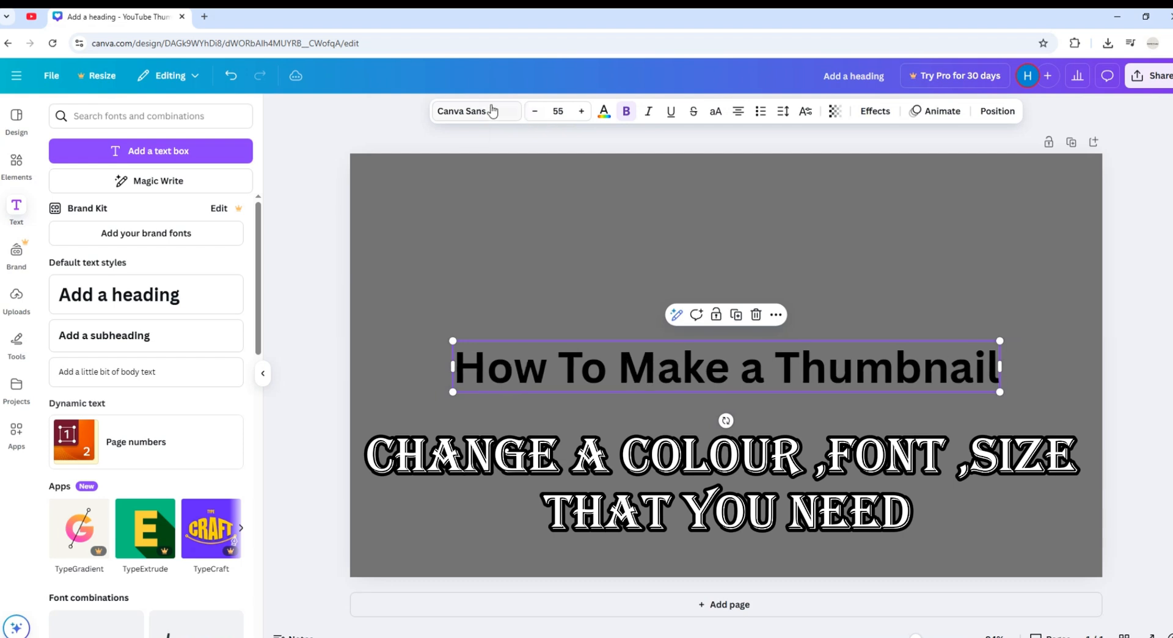
Try the TT Norms, Canva Sans, Anton, Archivo Black and Brittany fonts on the heading, and settle on Lora
left_click(489, 113)
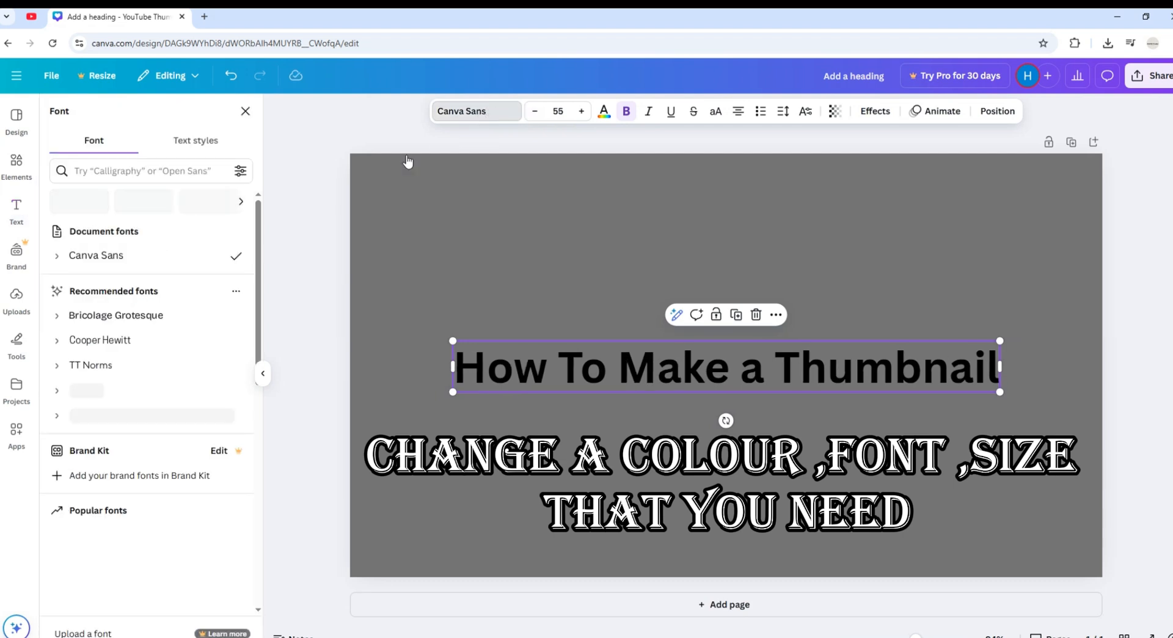
left_click(155, 361)
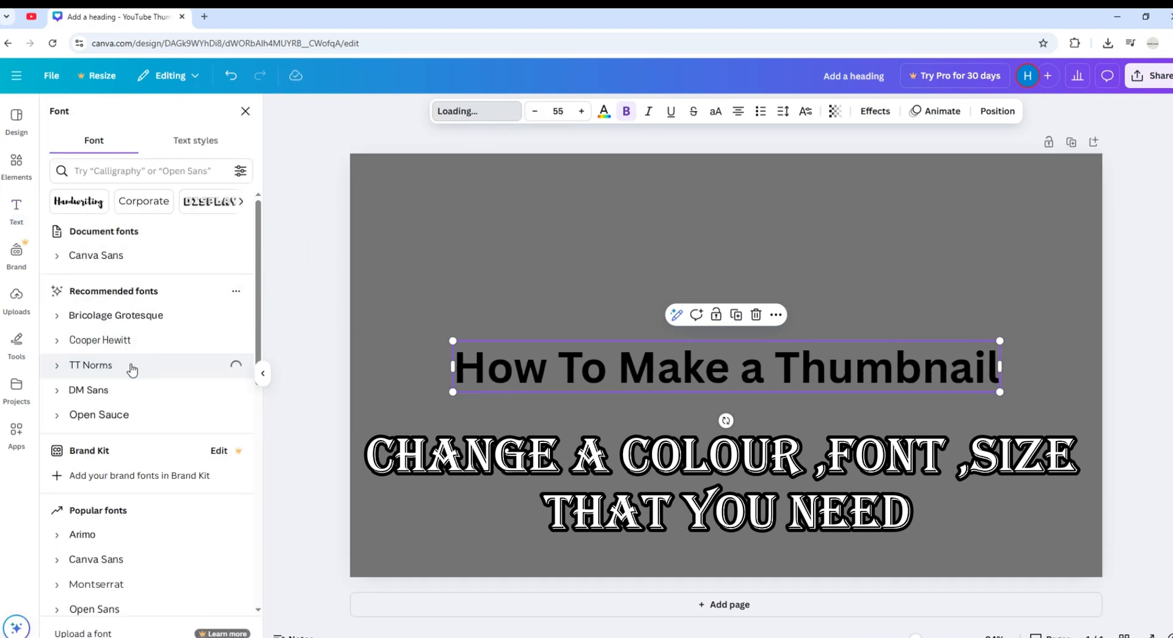
scroll(116, 391, "down", 1)
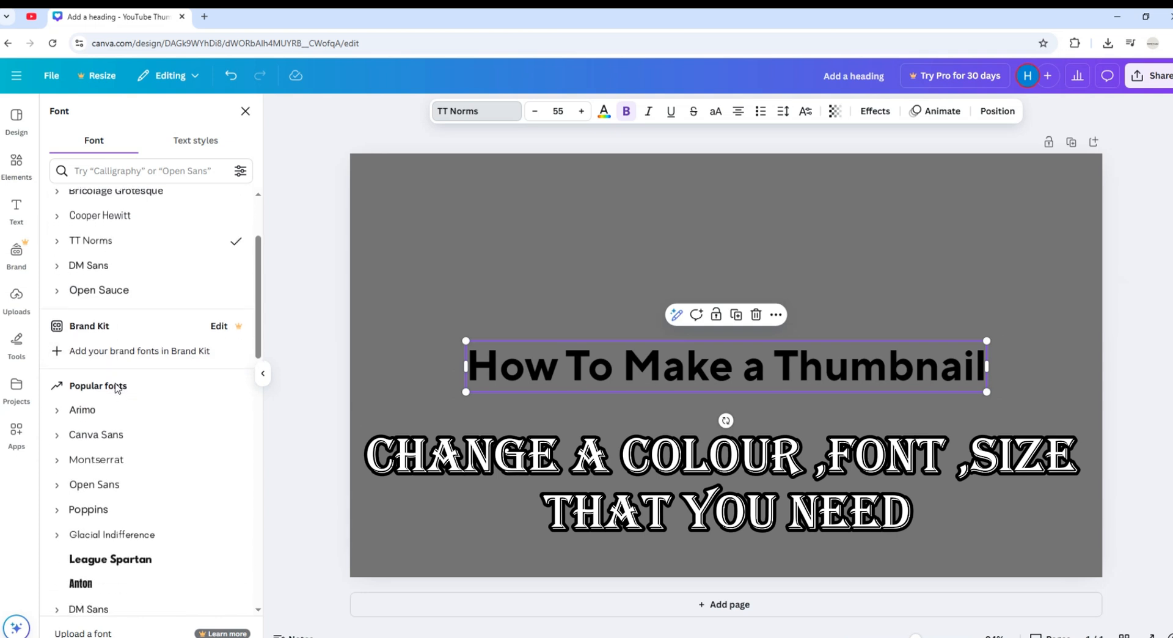
left_click(116, 437)
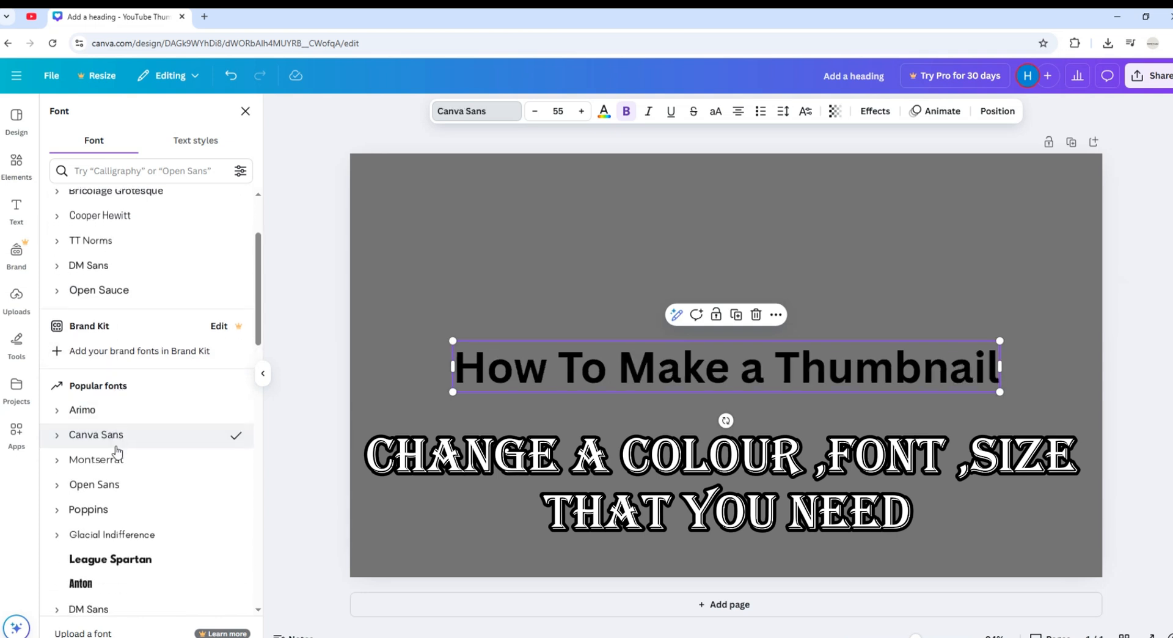
scroll(104, 489, "down", 1)
left_click(85, 522)
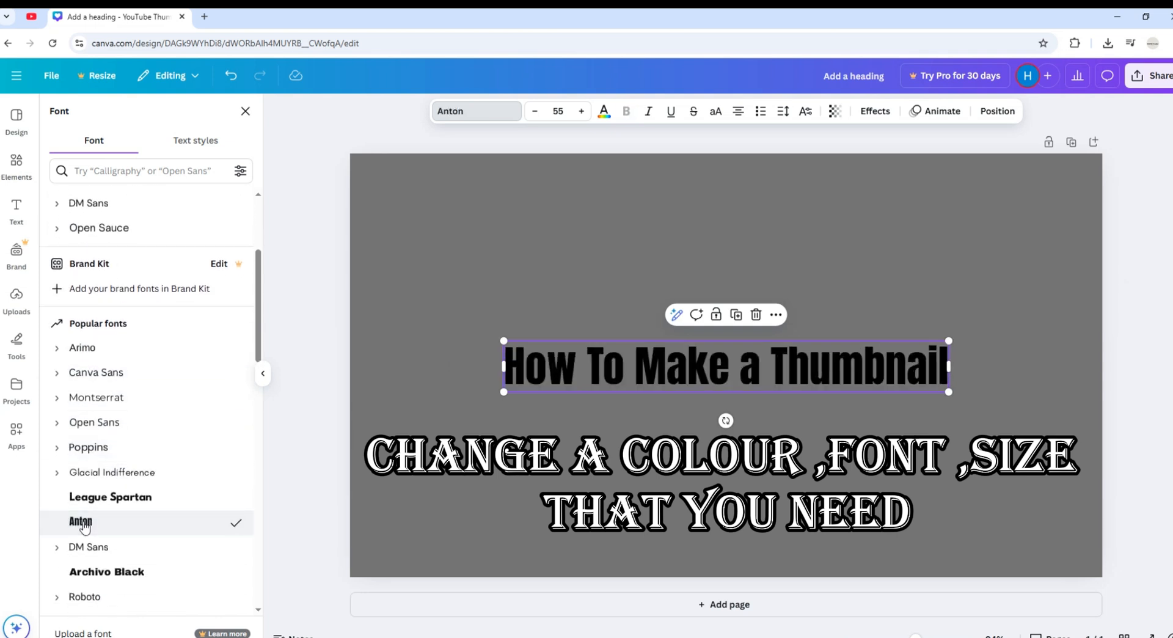
scroll(85, 526, "down", 2)
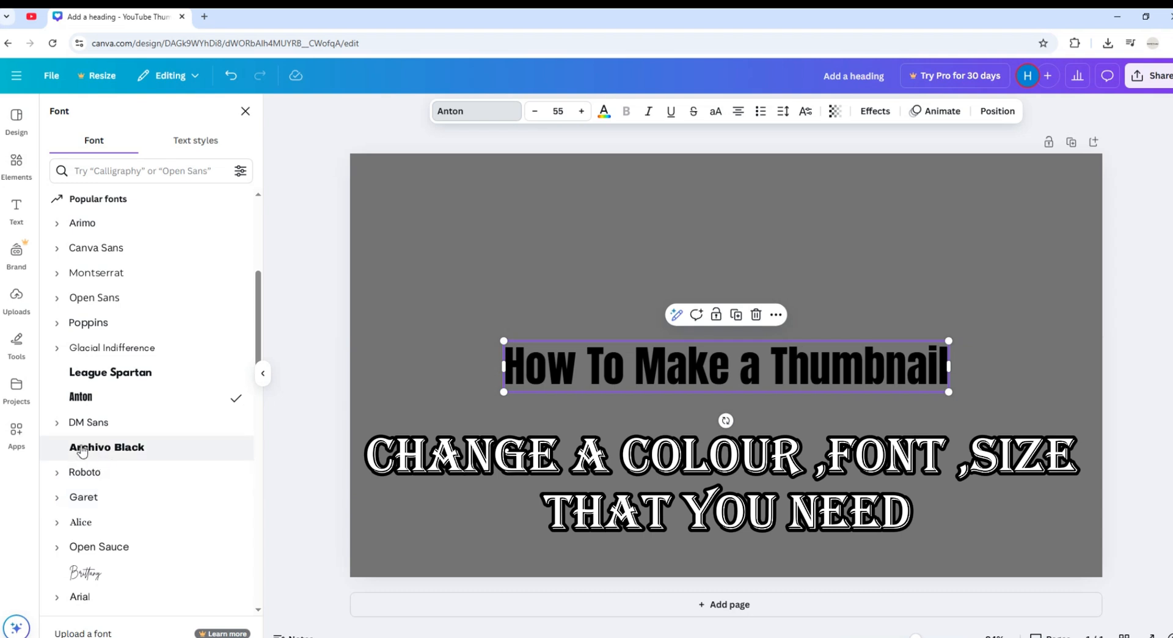
scroll(85, 452, "down", 2)
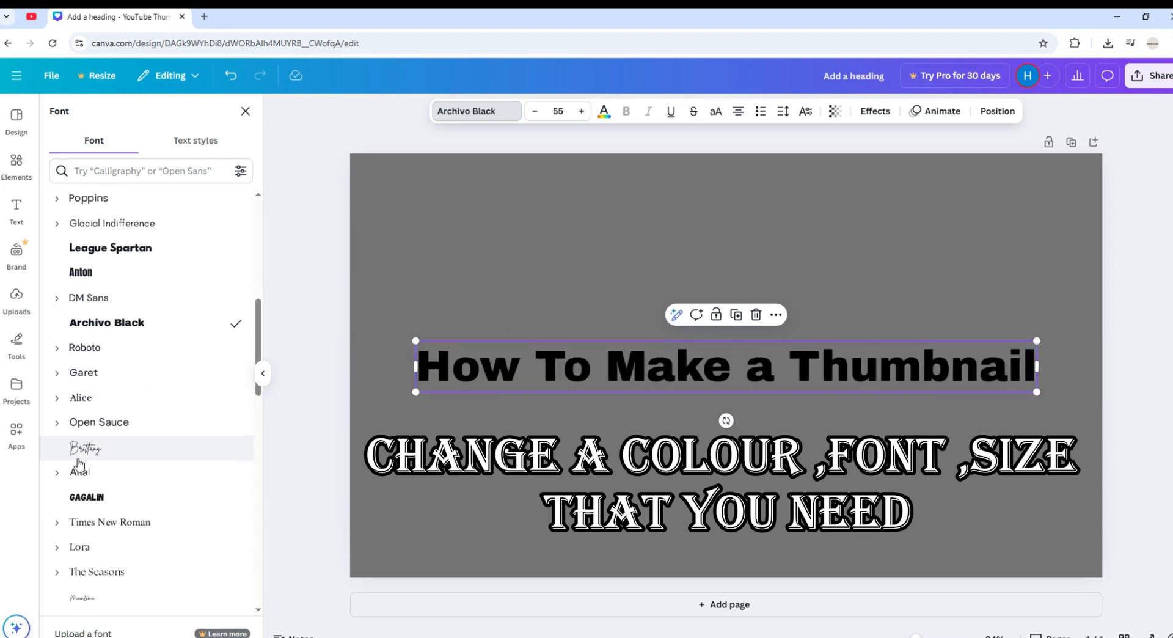
left_click(86, 451)
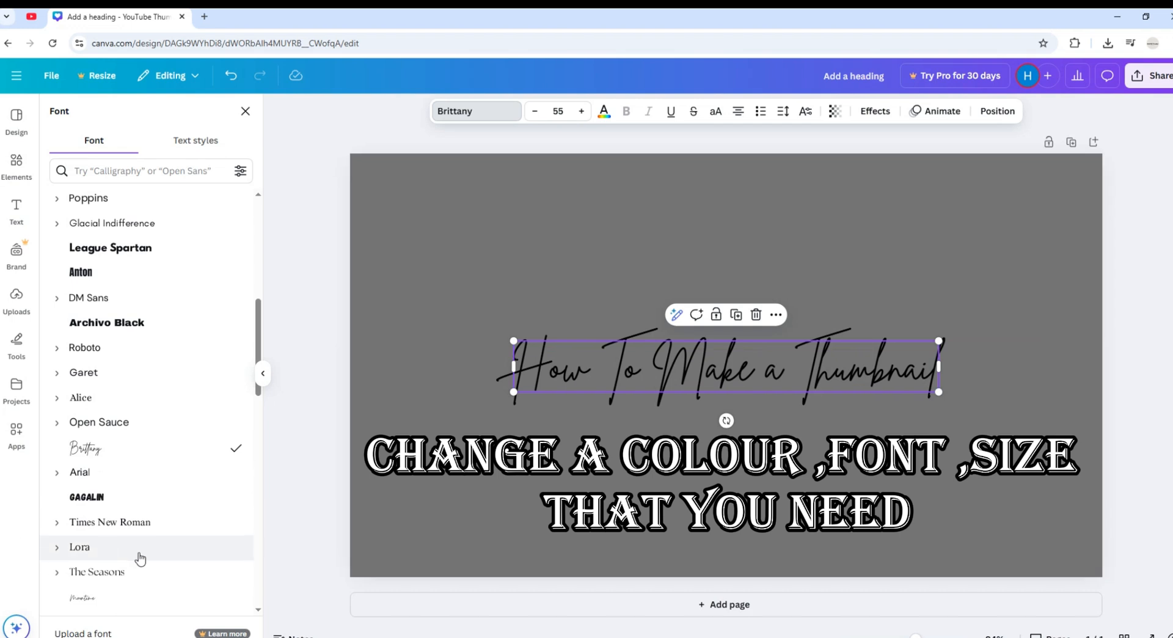
scroll(137, 556, "down", 2)
left_click(104, 434)
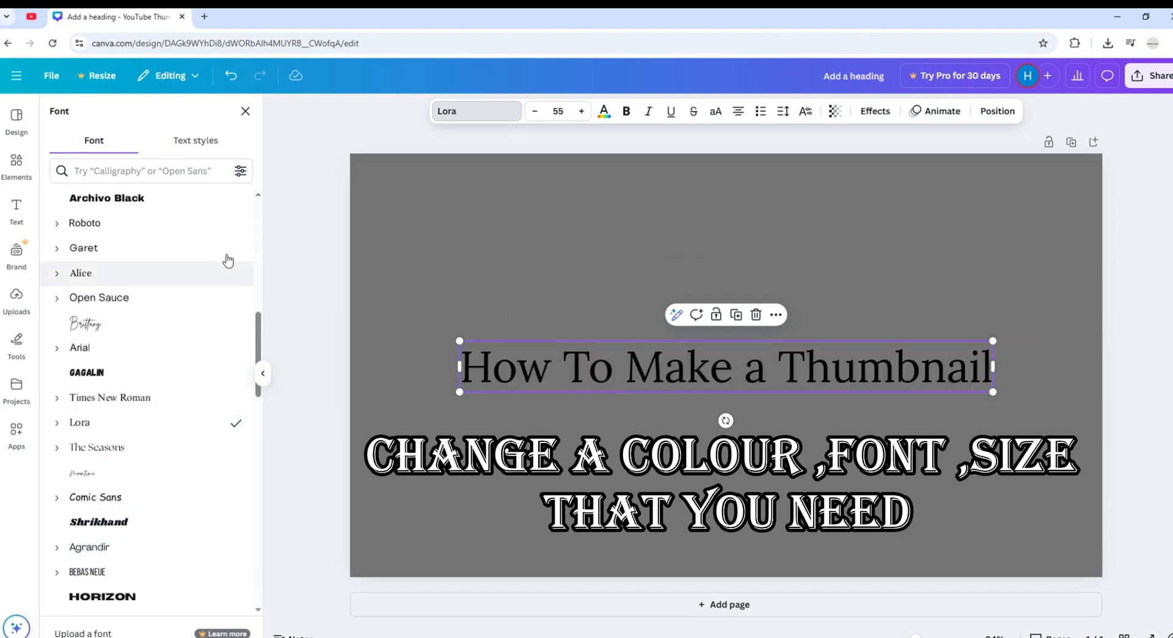
left_click(246, 112)
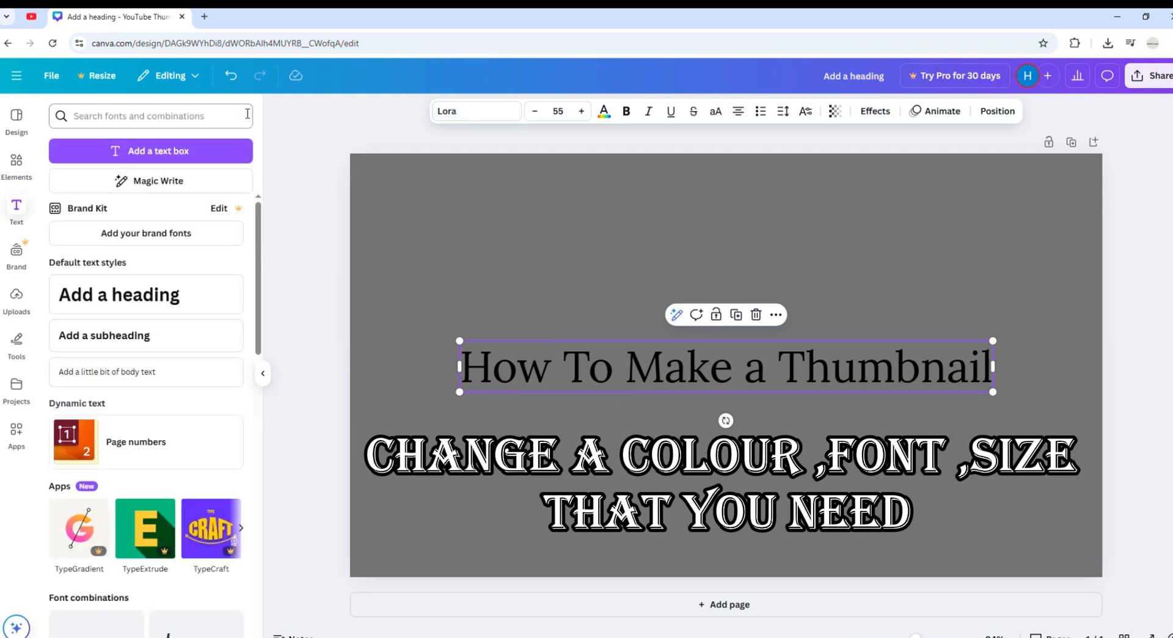
Try orange on the heading text, and settle on the lighter orange from the default solid colours
left_click(605, 113)
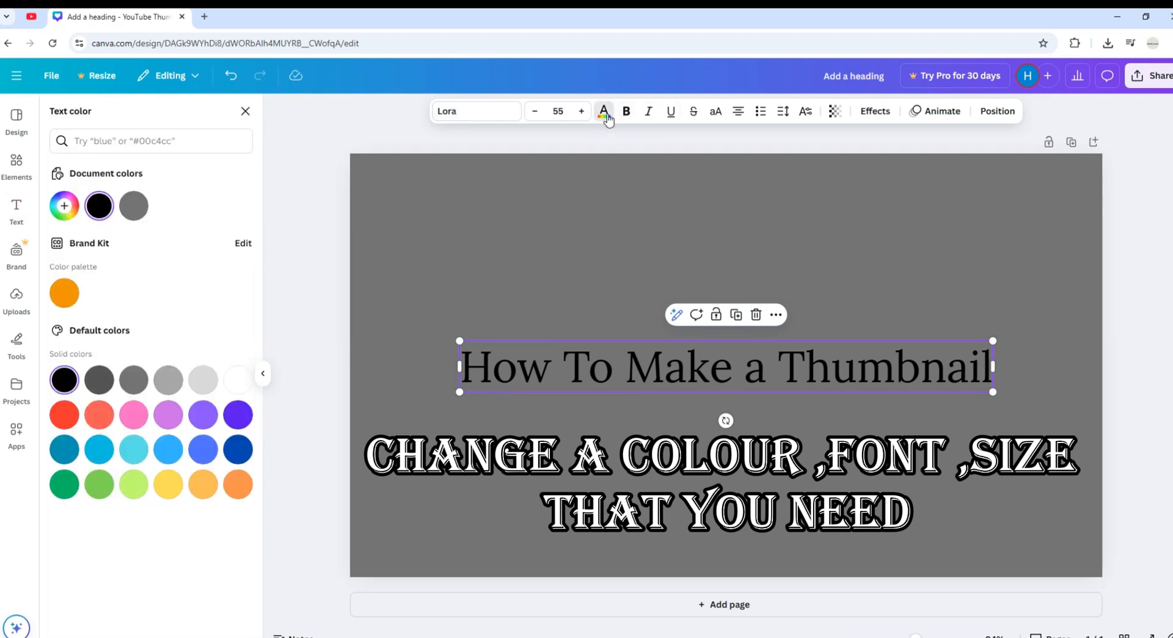
left_click(237, 484)
left_click(204, 486)
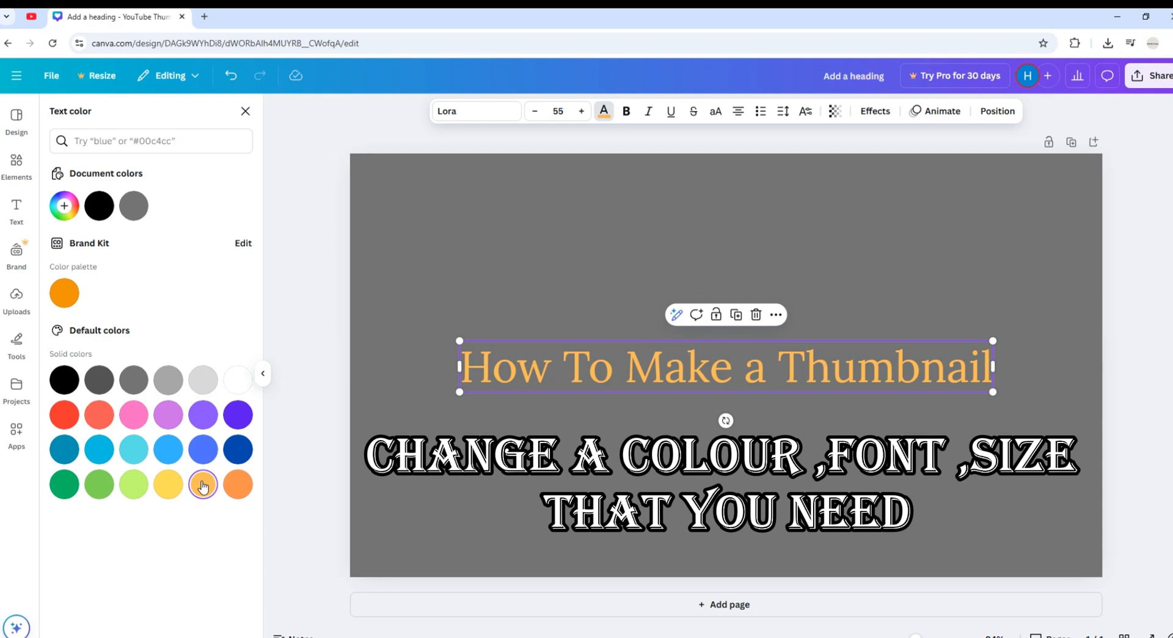
Try yellow, turquoise, coral and red on the heading text, and return to the light orange from the default solid colours
left_click(170, 486)
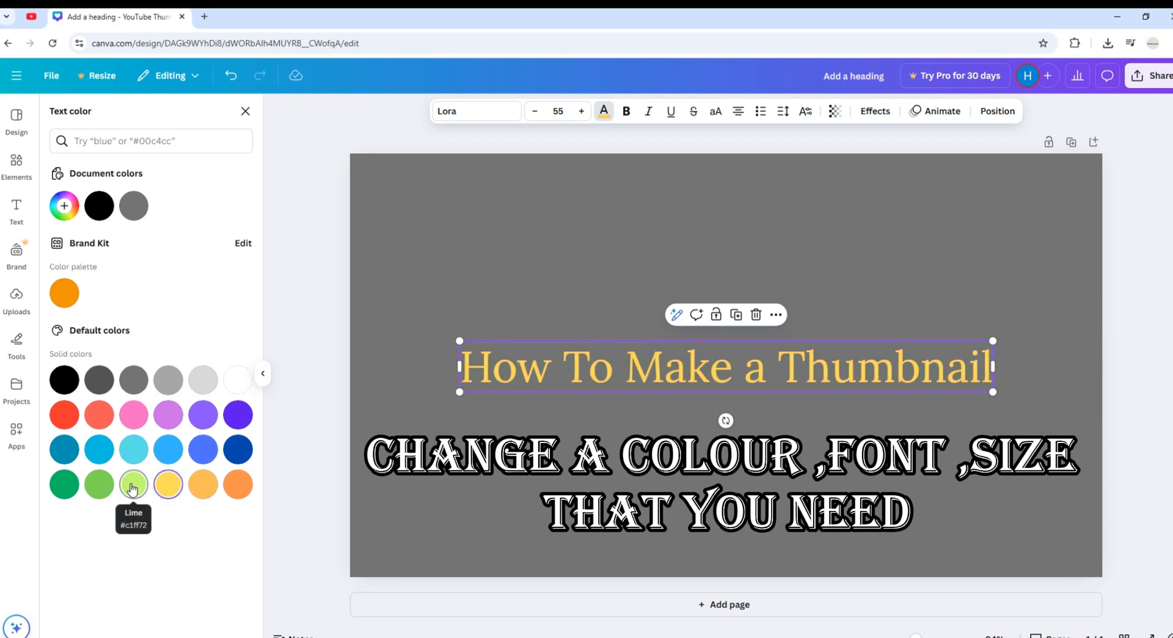
left_click(138, 449)
left_click(98, 422)
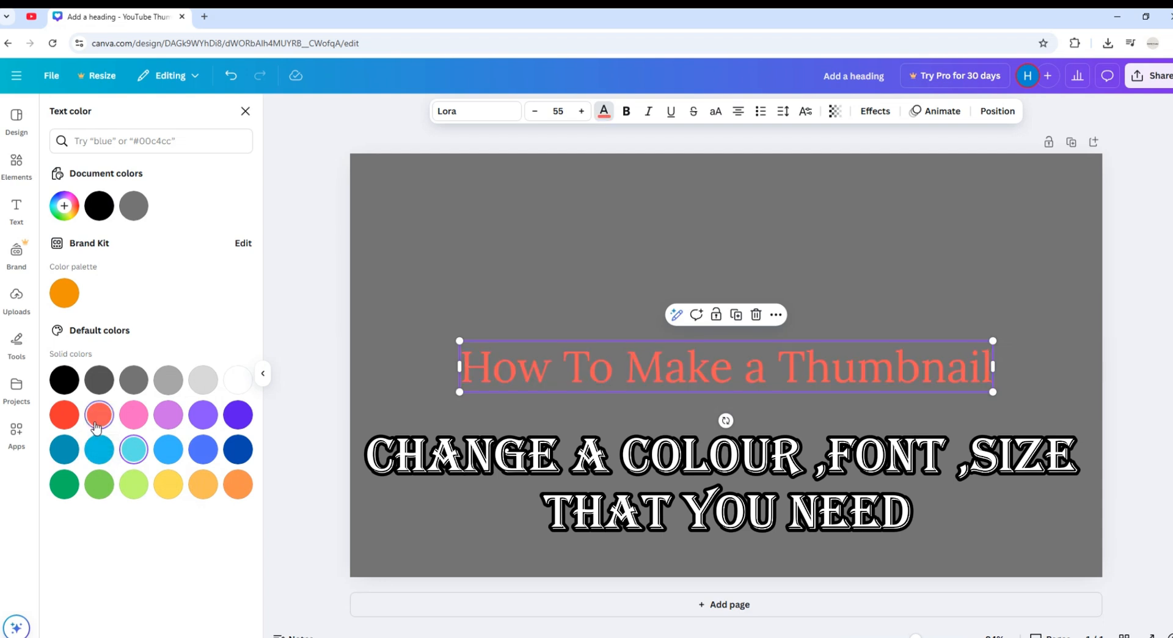
left_click(66, 424)
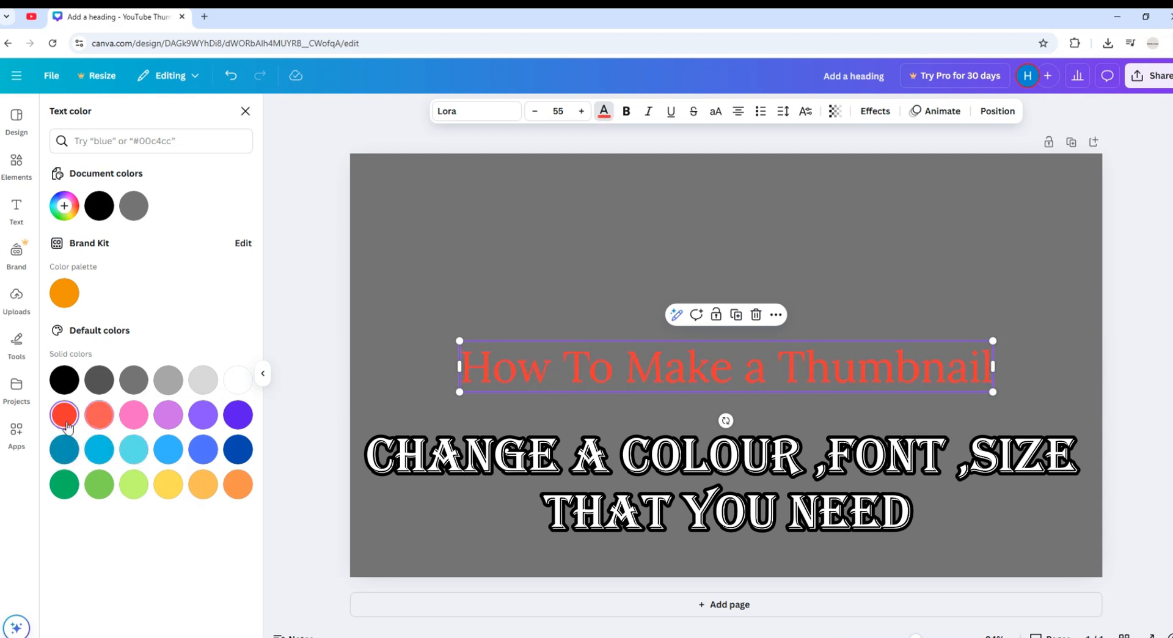
left_click(201, 489)
key("Escape")
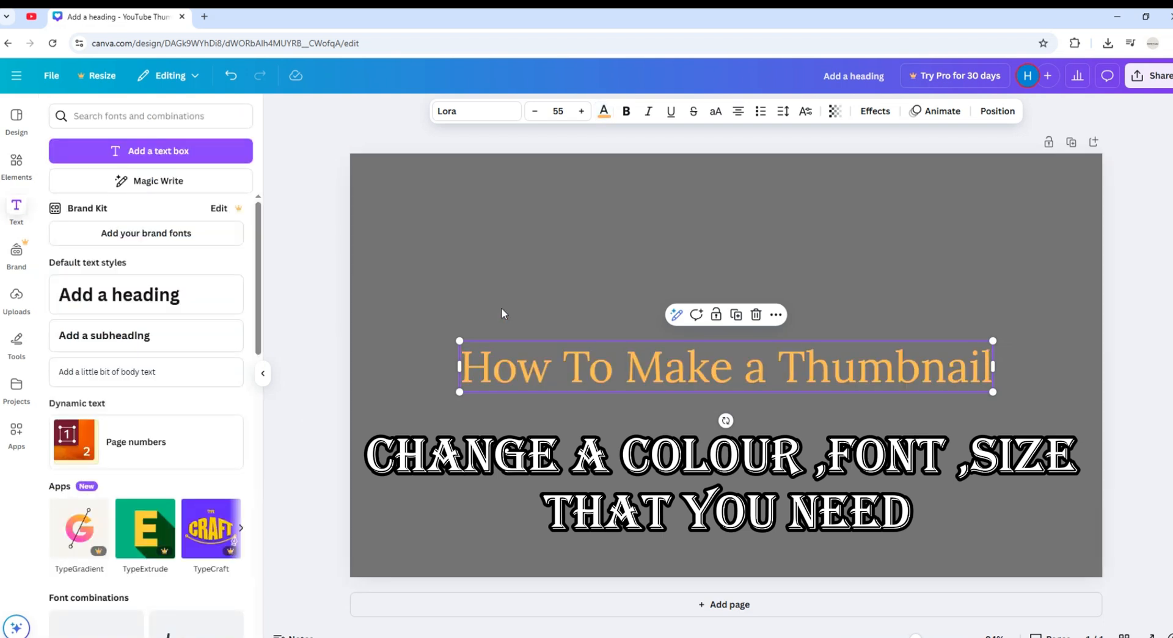
Change the page background to solid white
left_click(569, 202)
left_click(678, 112)
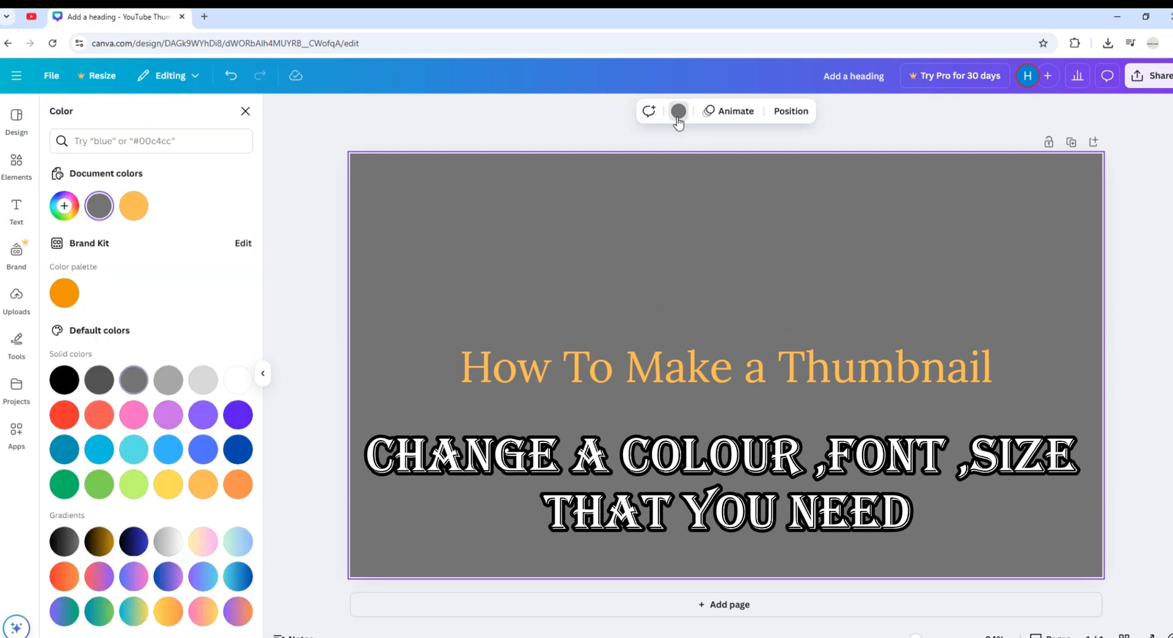
left_click(238, 380)
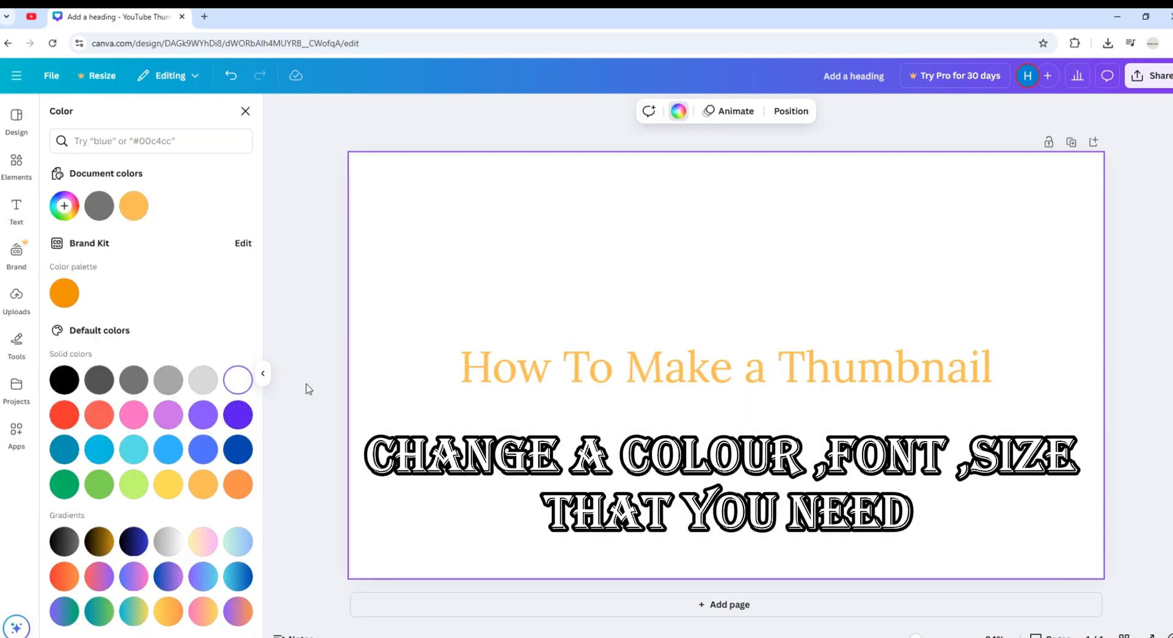
key("Escape")
Move the heading to the top of the page and narrow its text box so the text wraps onto two lines
left_click(825, 377)
left_click_drag(813, 374, 812, 197)
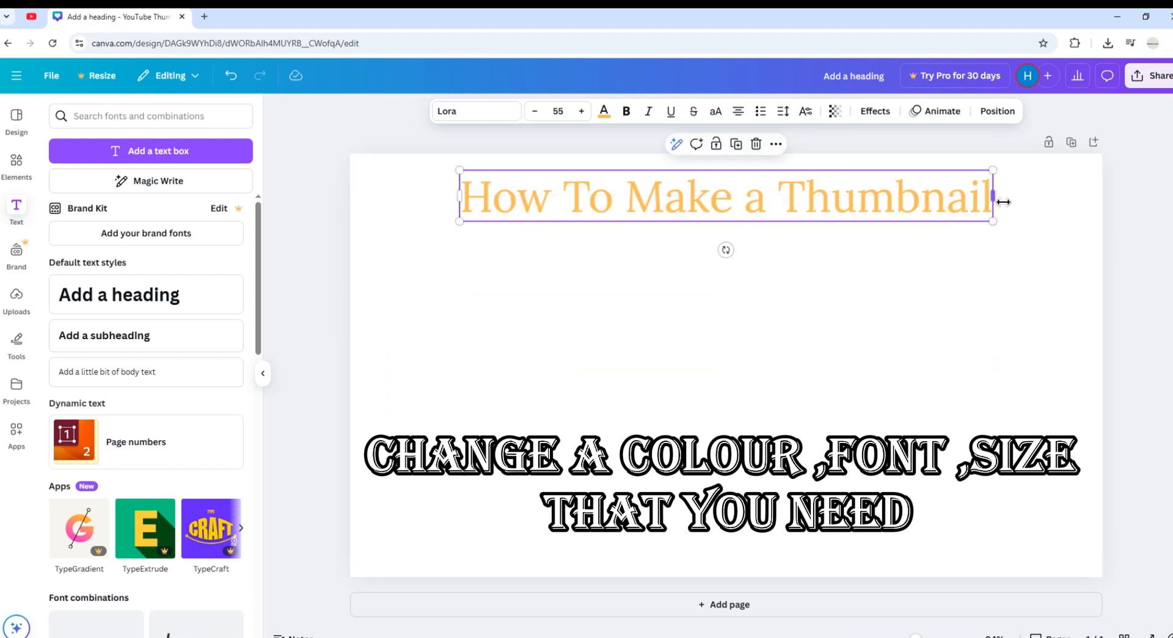
left_click_drag(1004, 202, 808, 219)
left_click(588, 355)
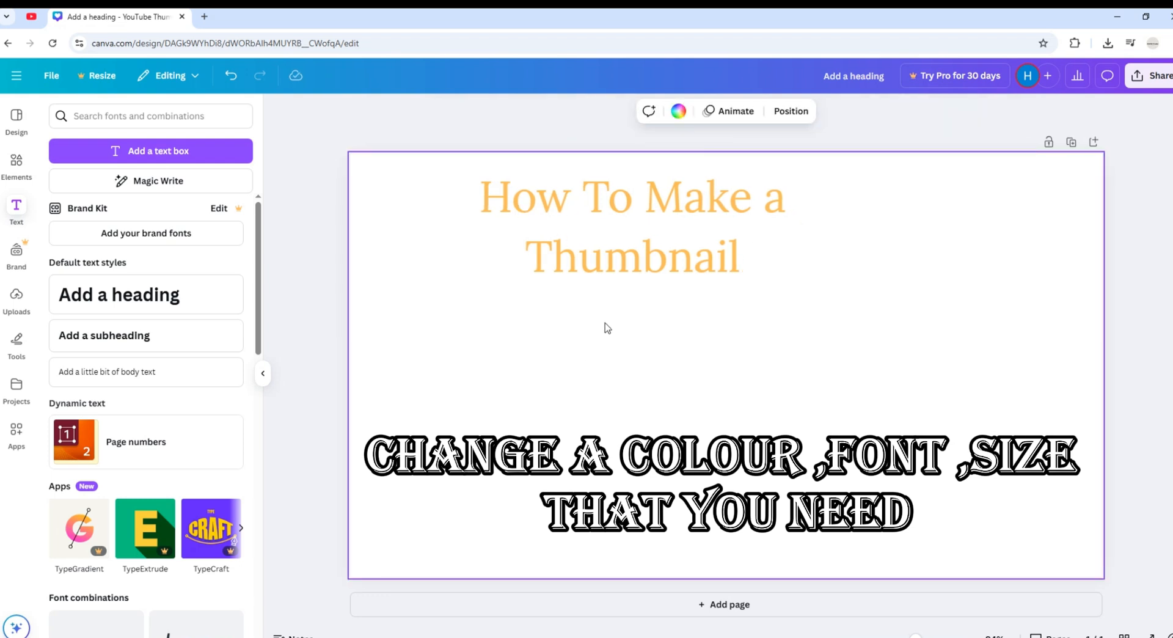
Widen the heading's text box so the text fits on one line, and position it roughly centred across the page
left_click(641, 229)
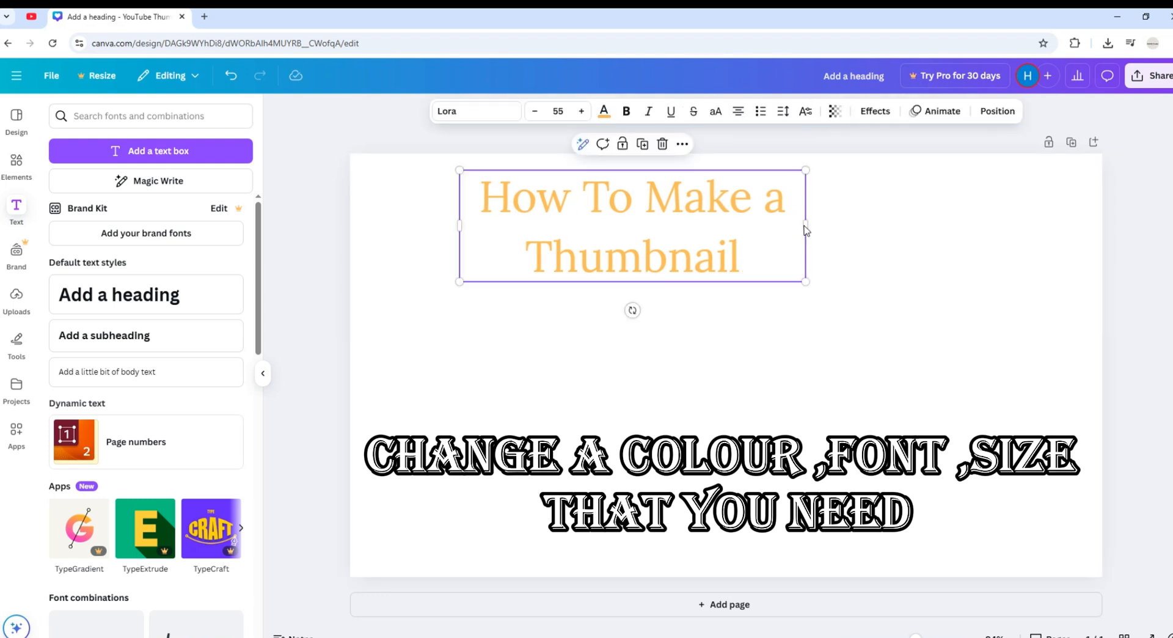
left_click_drag(807, 231, 1030, 228)
left_click_drag(917, 232, 891, 243)
left_click_drag(676, 205, 771, 197)
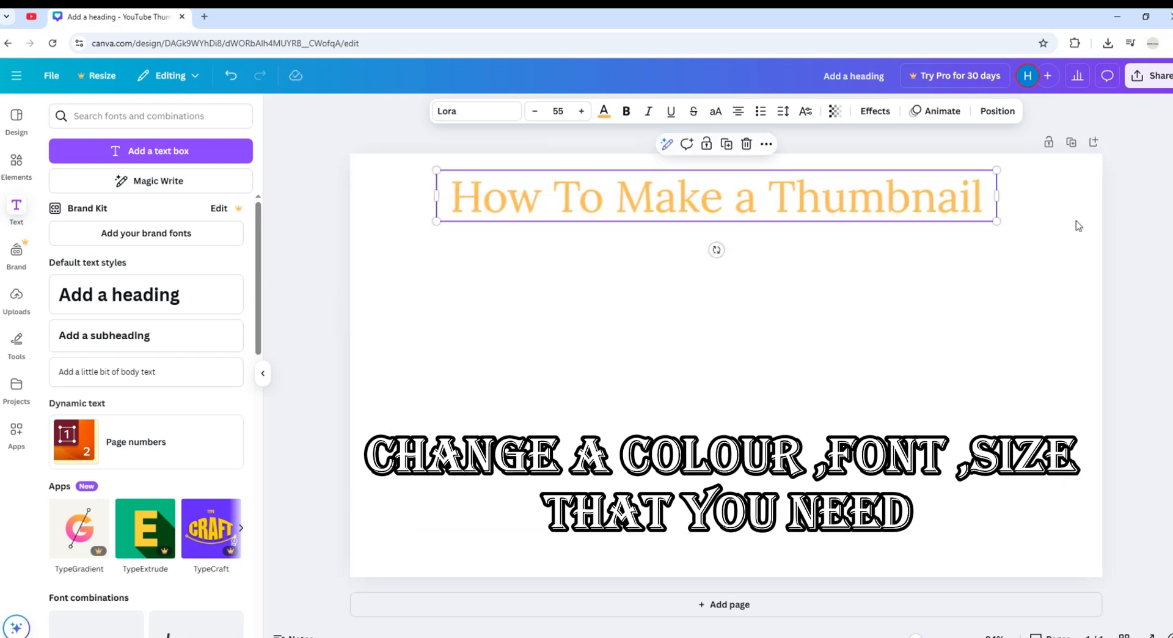
left_click(1140, 240)
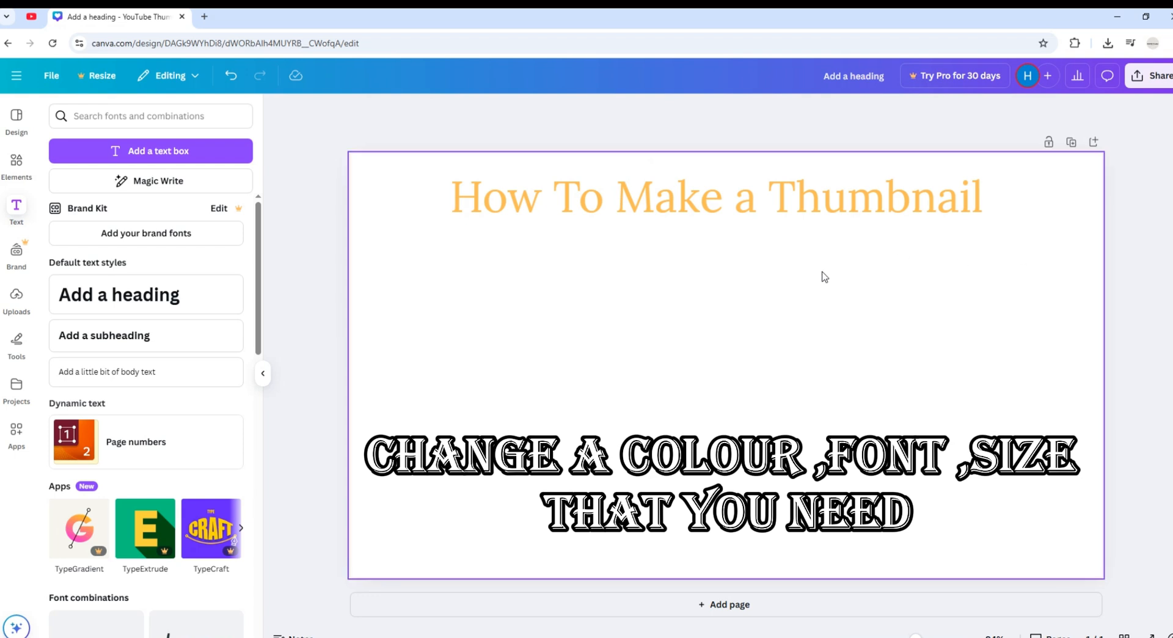
Add a subheading to the page and replace its placeholder text with "With Canva"
left_click(133, 336)
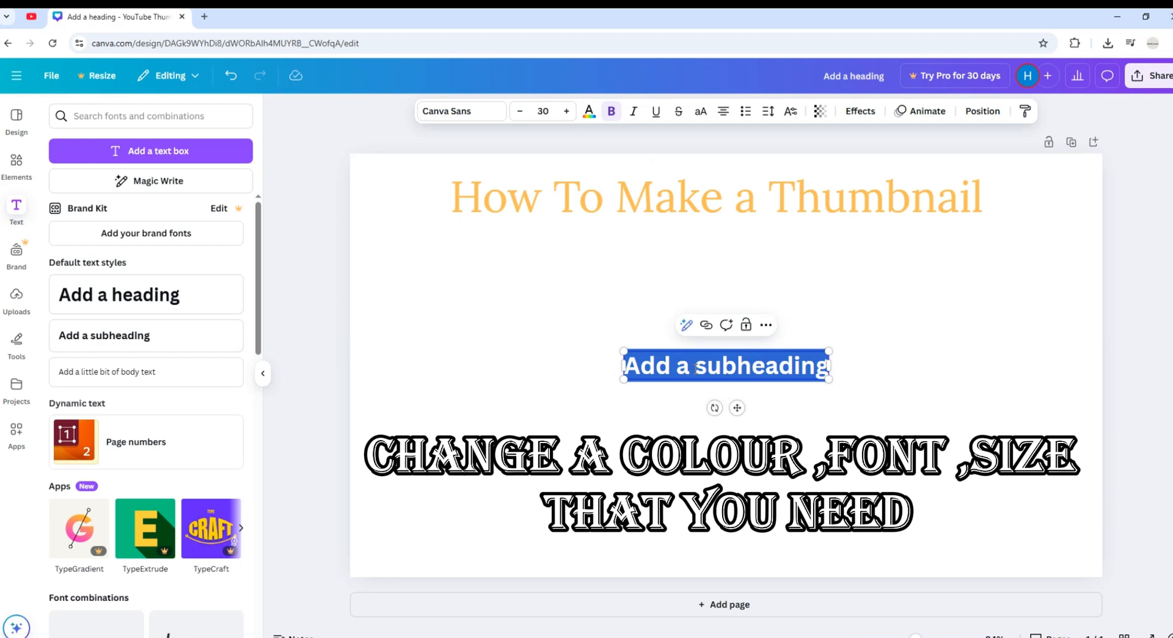
type("Wiht")
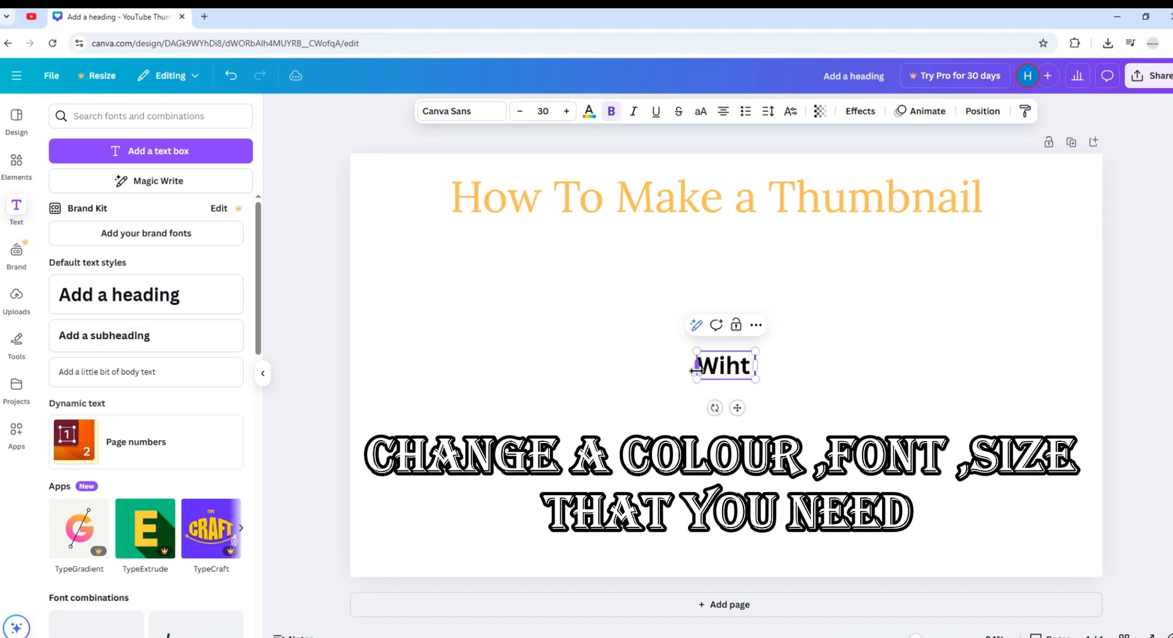
key("BackSpace")
key("BackSpace")
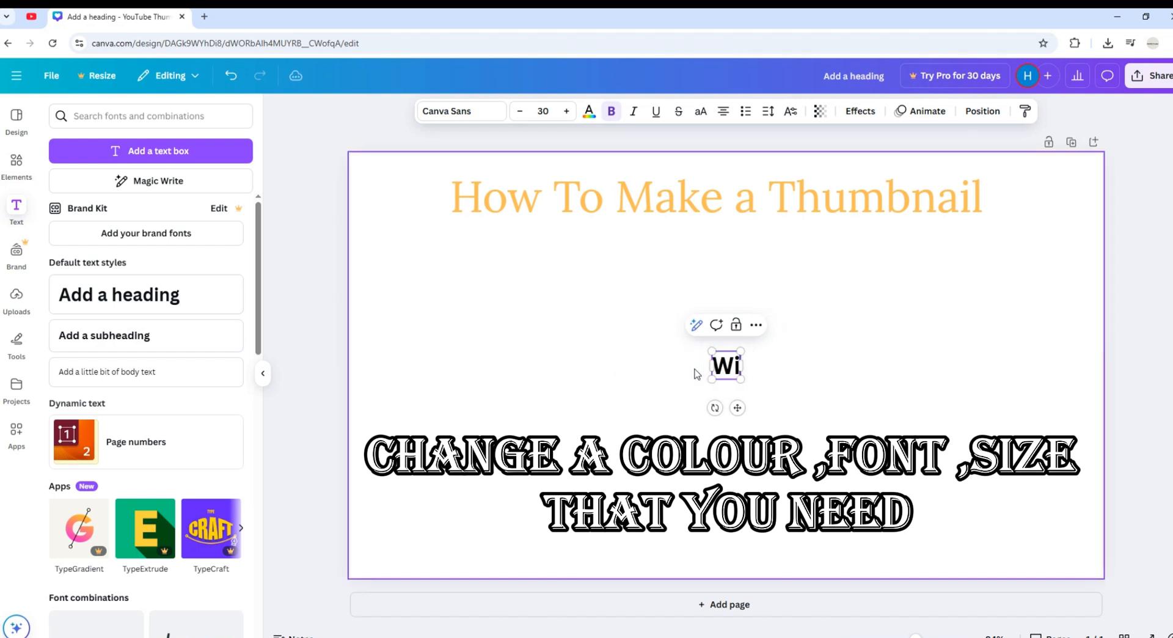
type("th C")
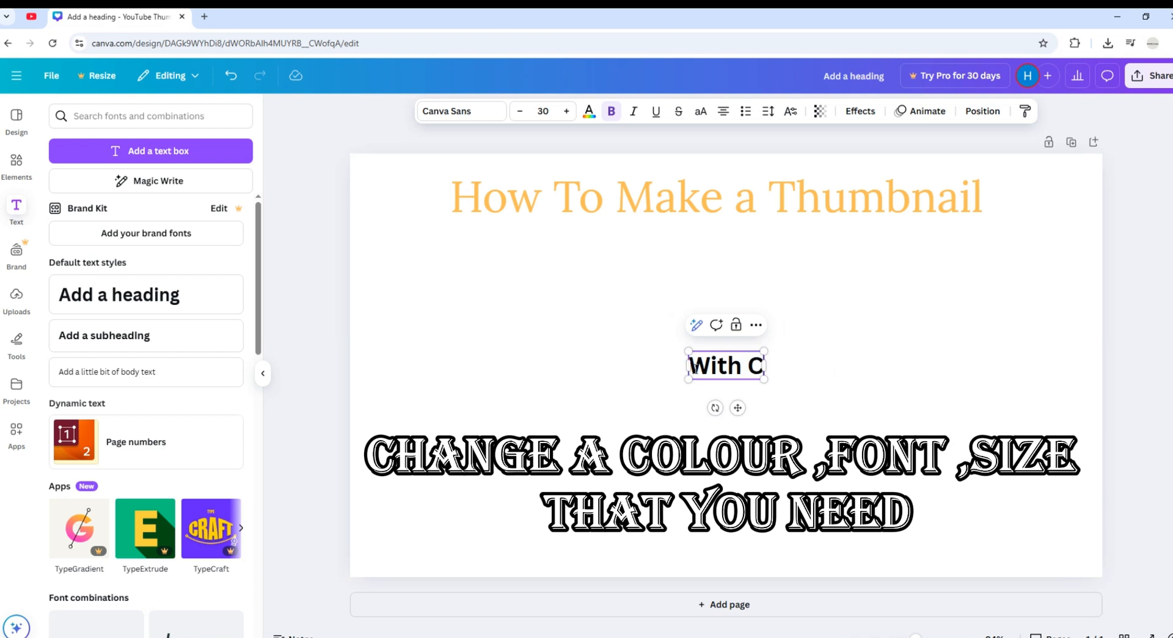
type("anva")
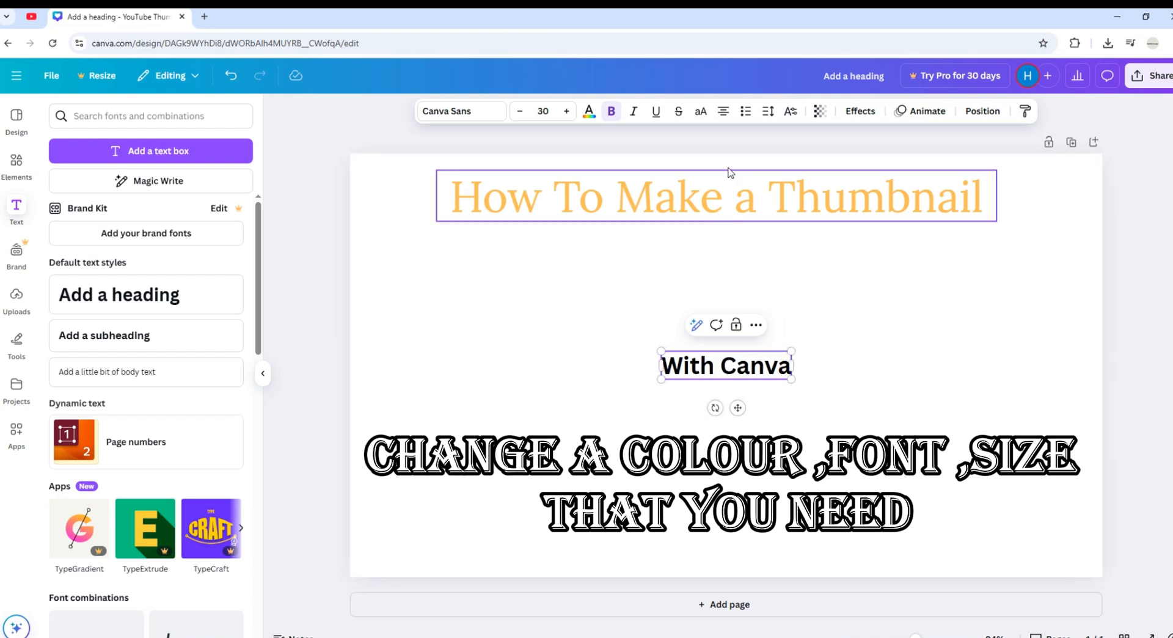
Increase the "With Canva" subheading's font size to 38
left_click(567, 111)
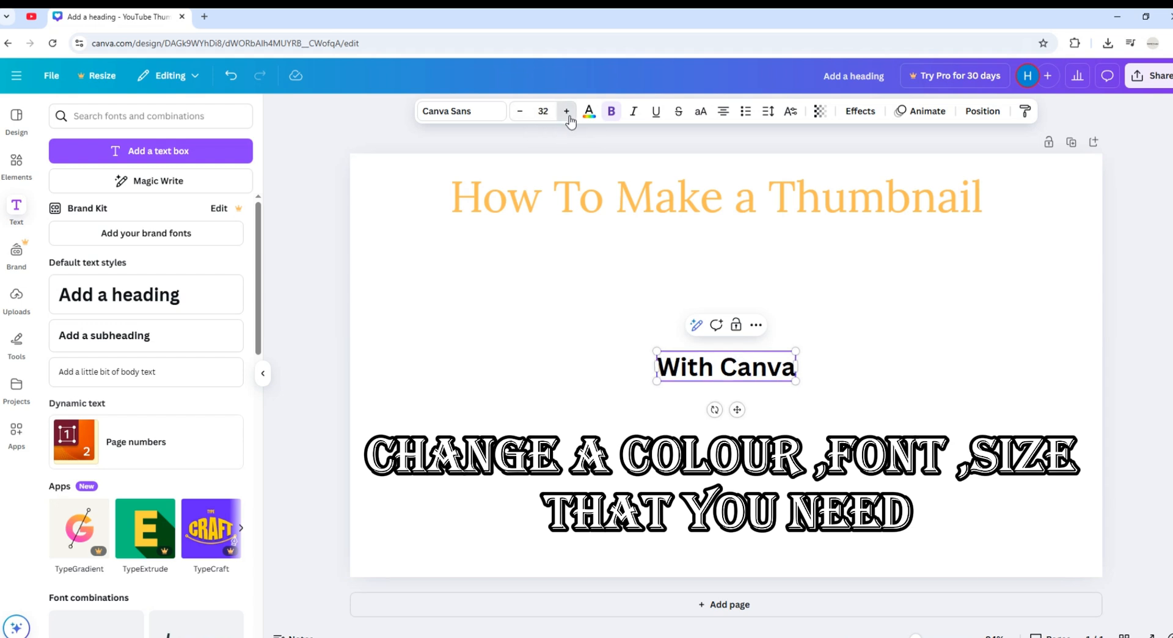
left_click(568, 111)
left_click(568, 111)
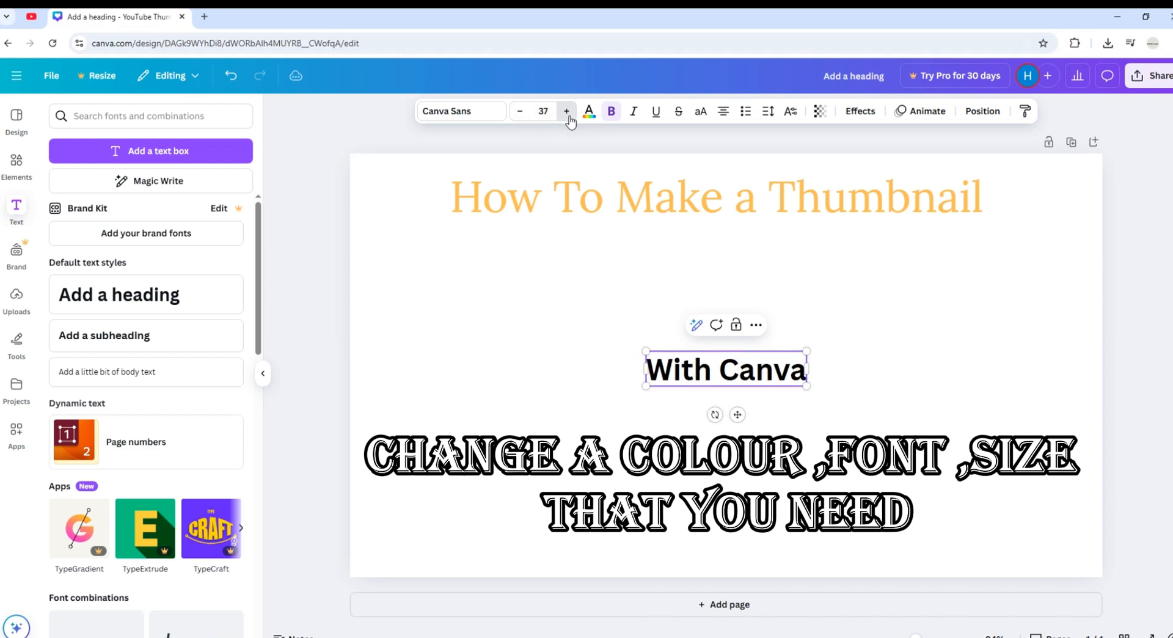
Browse the available fonts, search for "Lo" and apply Lora to the "With Canva" subheading
left_click(483, 120)
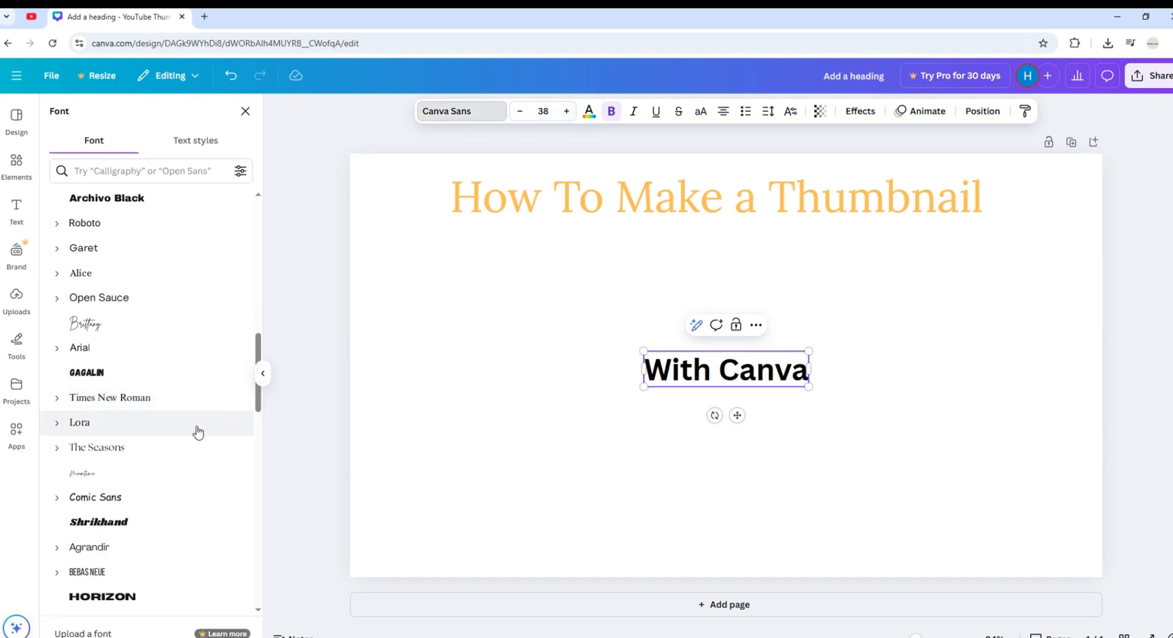
scroll(198, 433, "down", 5)
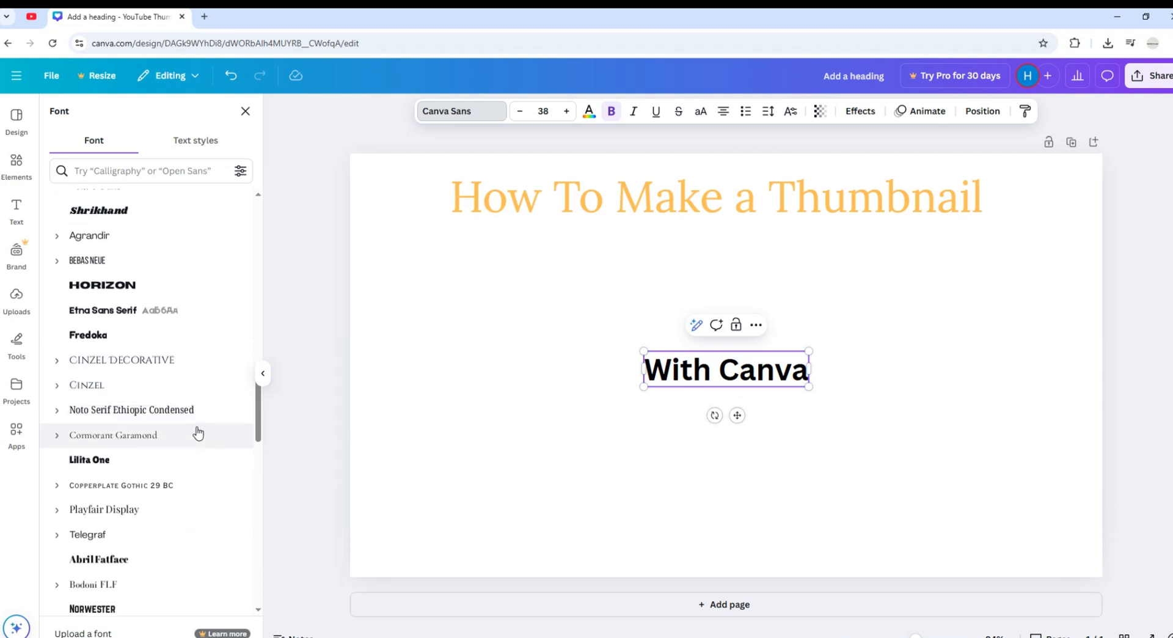
scroll(198, 433, "down", 6)
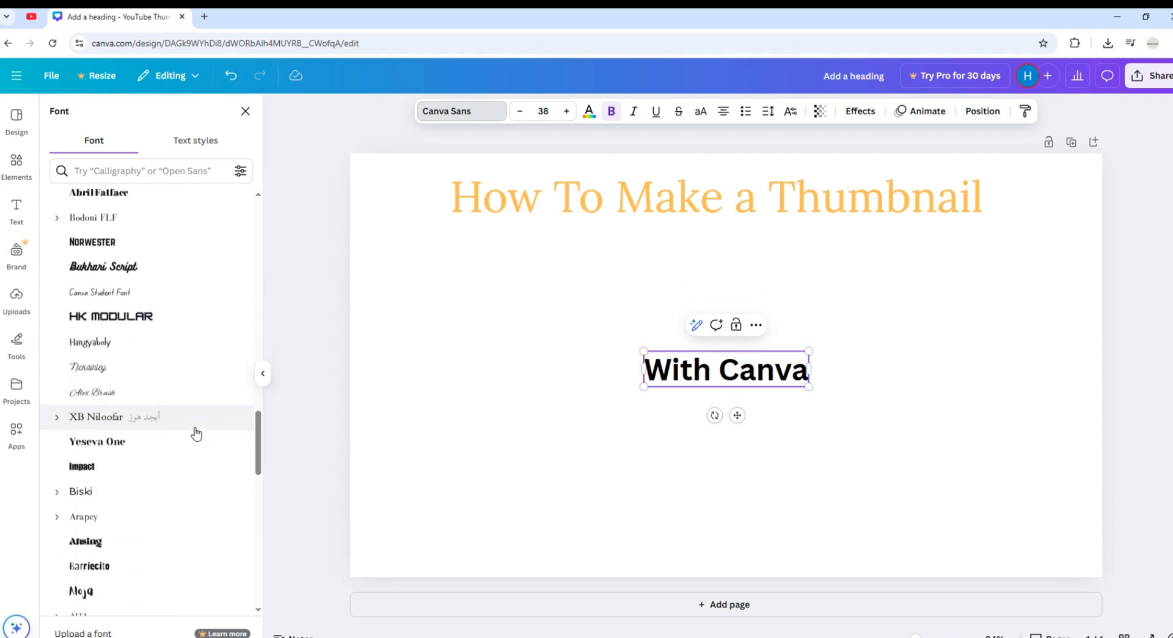
scroll(196, 433, "down", 5)
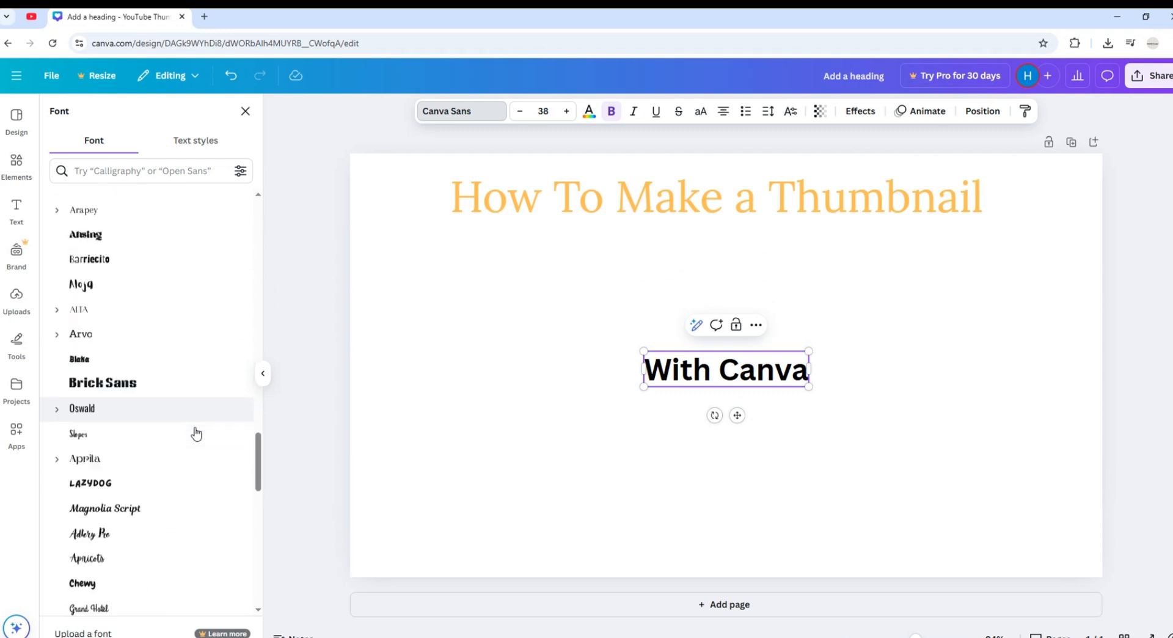
scroll(196, 434, "up", 9)
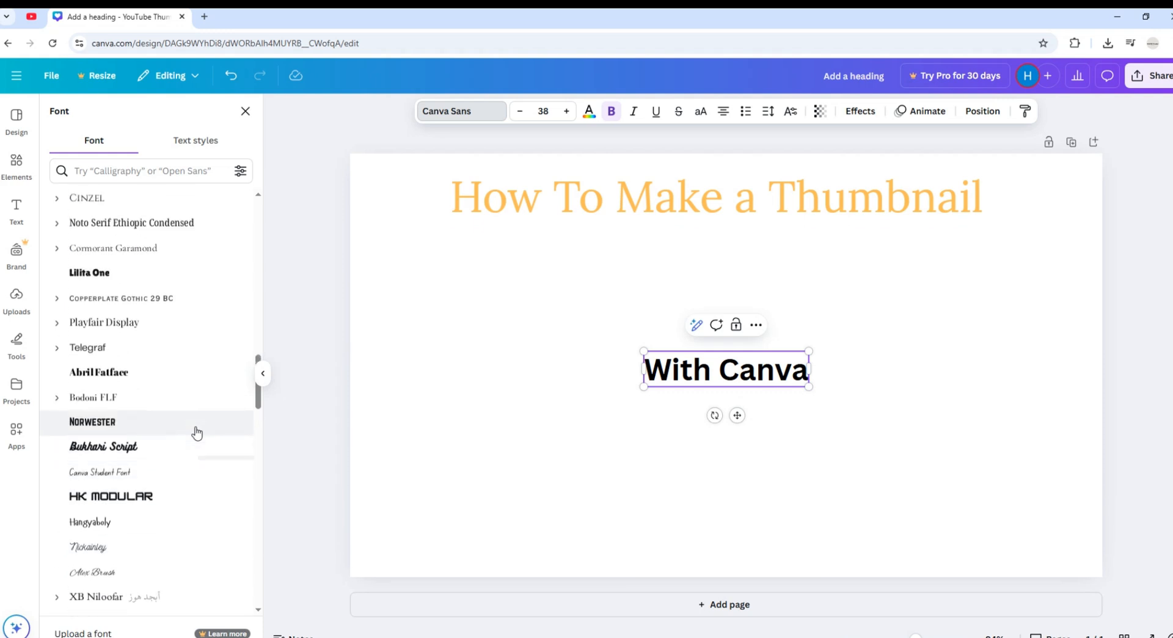
scroll(196, 433, "up", 2)
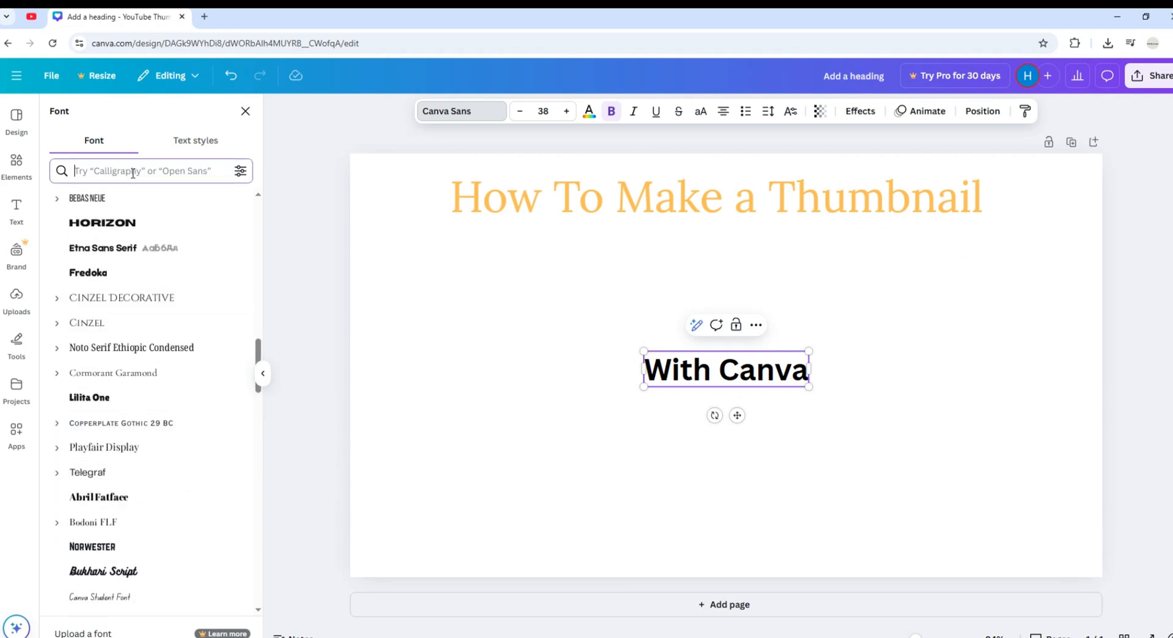
type("Lo")
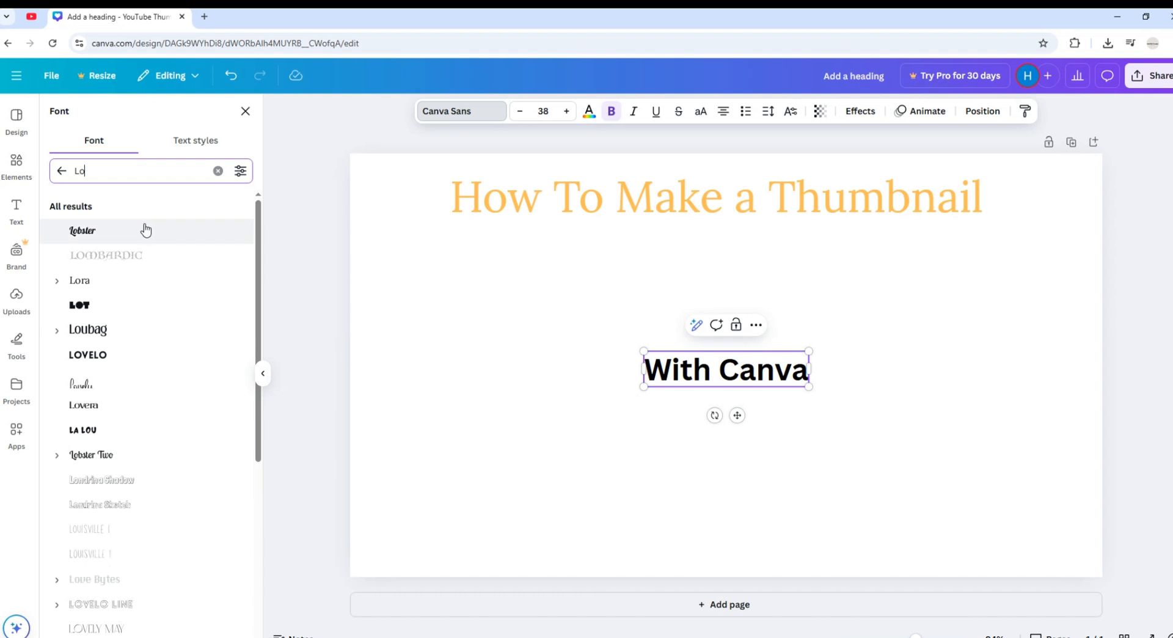
left_click(119, 284)
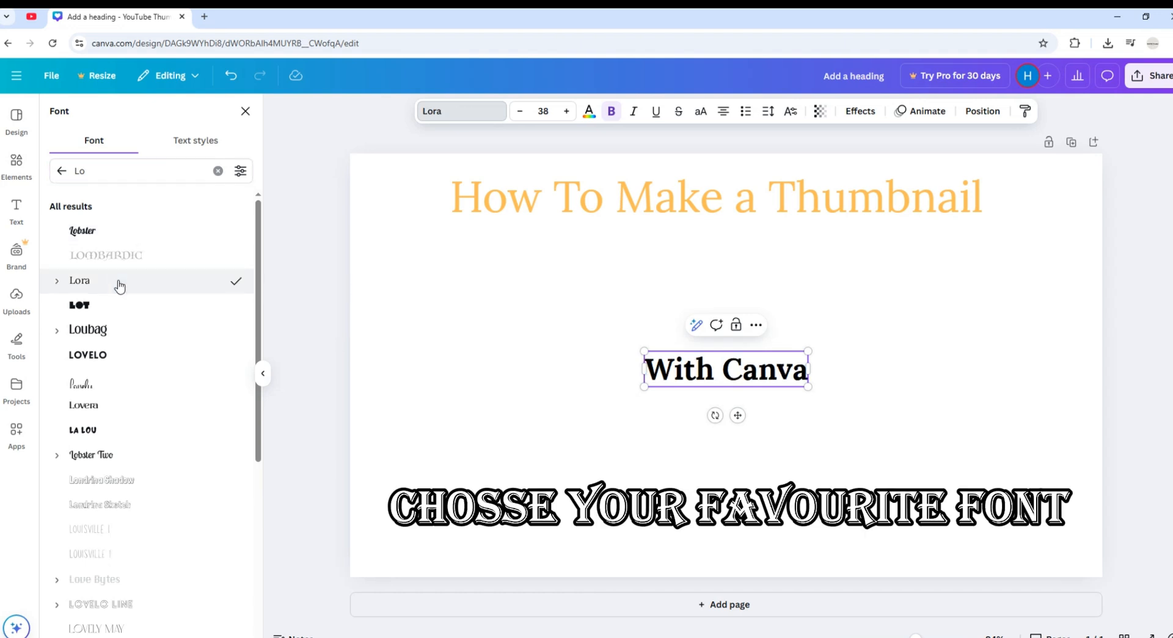
left_click(245, 111)
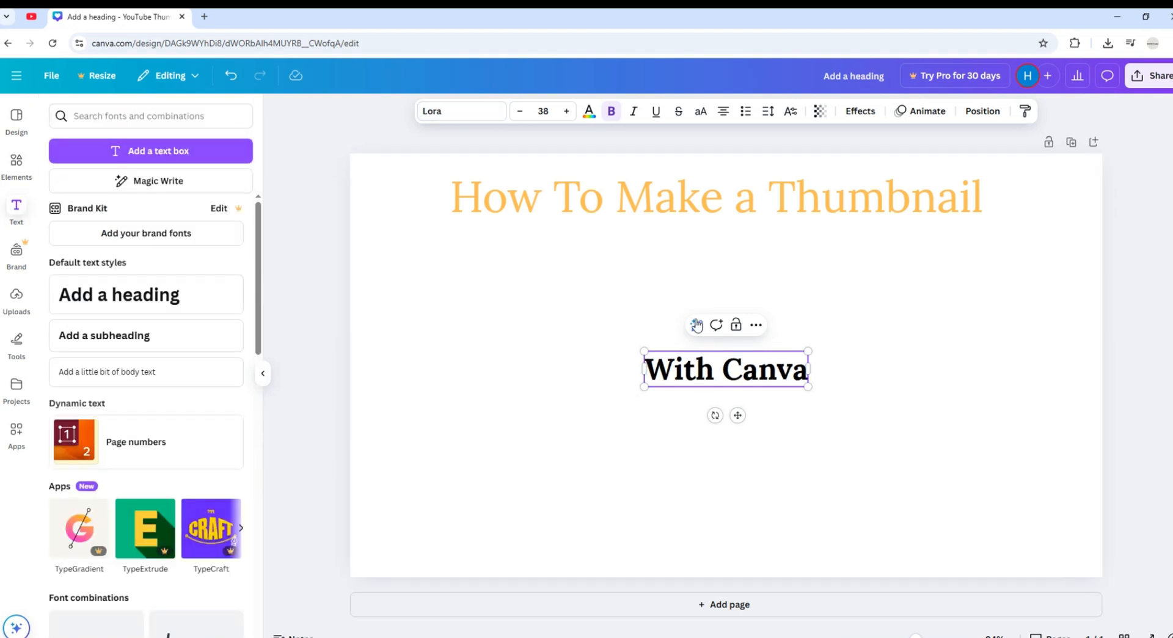
Recolour the "With Canva" subheading and all matching black to the heading's light orange, and place the subheading directly beneath the heading
left_click(589, 112)
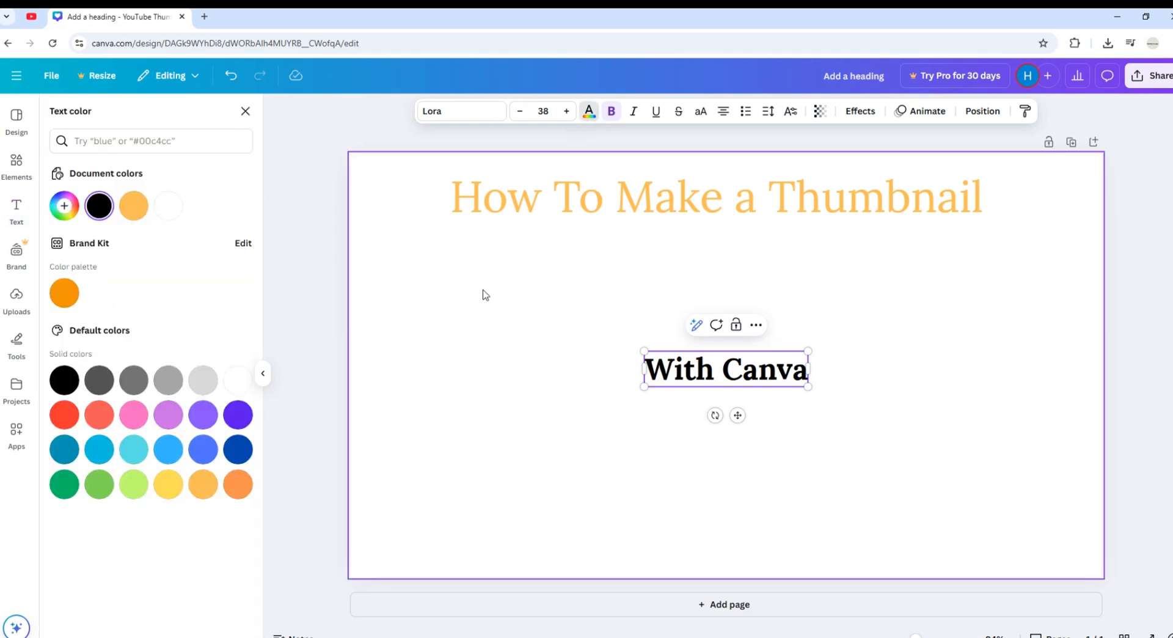
left_click(206, 490)
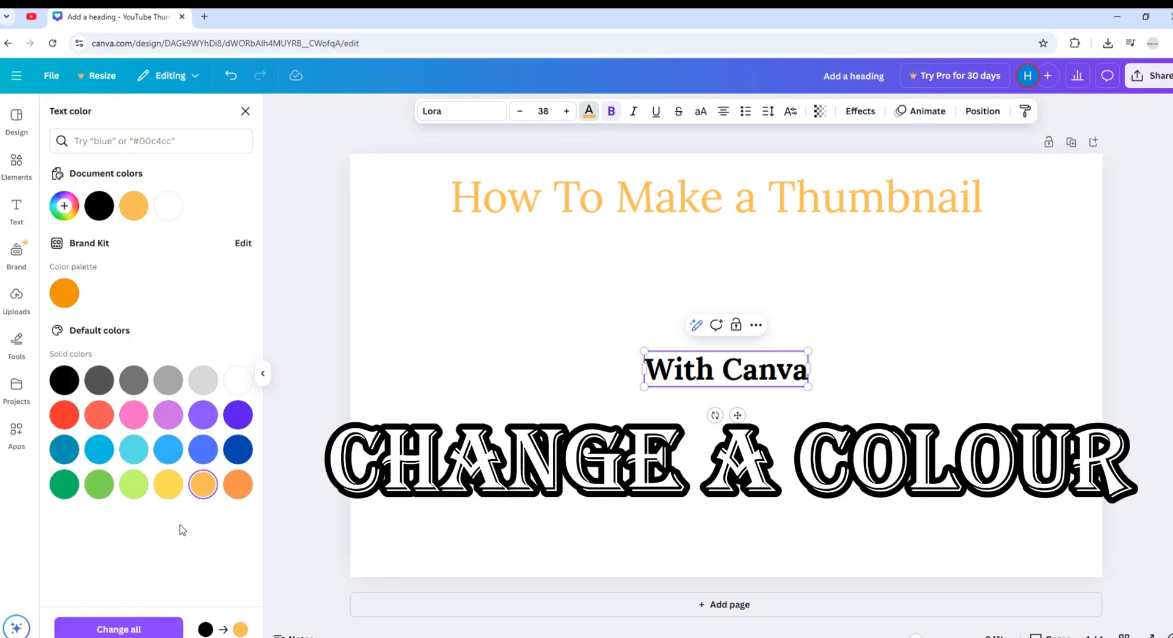
left_click(118, 629)
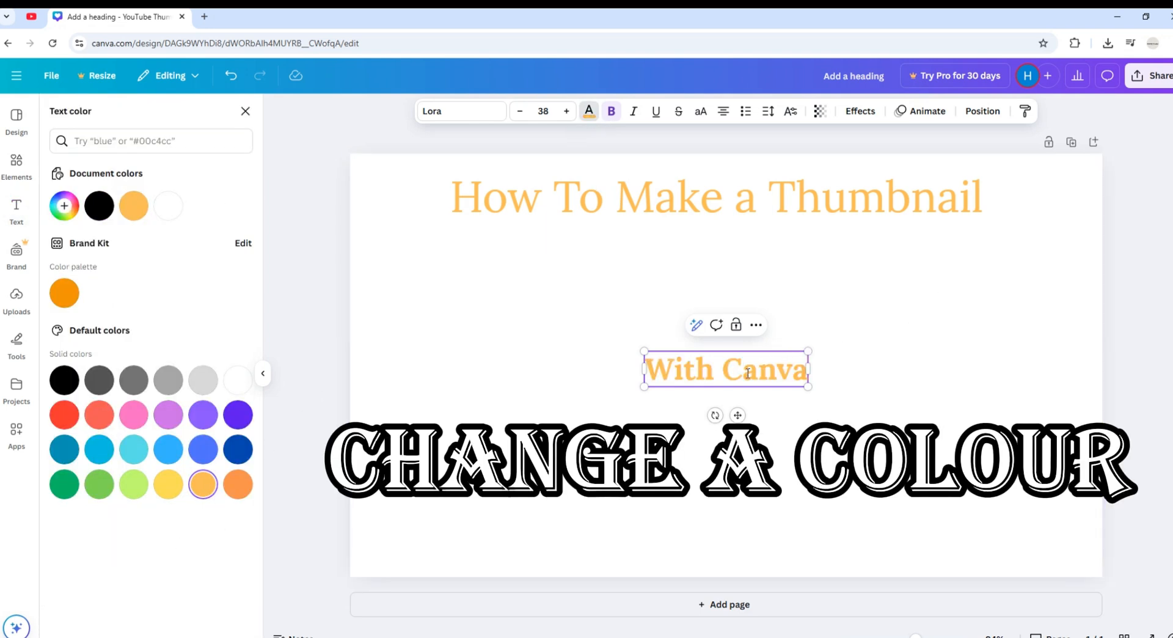
left_click_drag(737, 369, 727, 239)
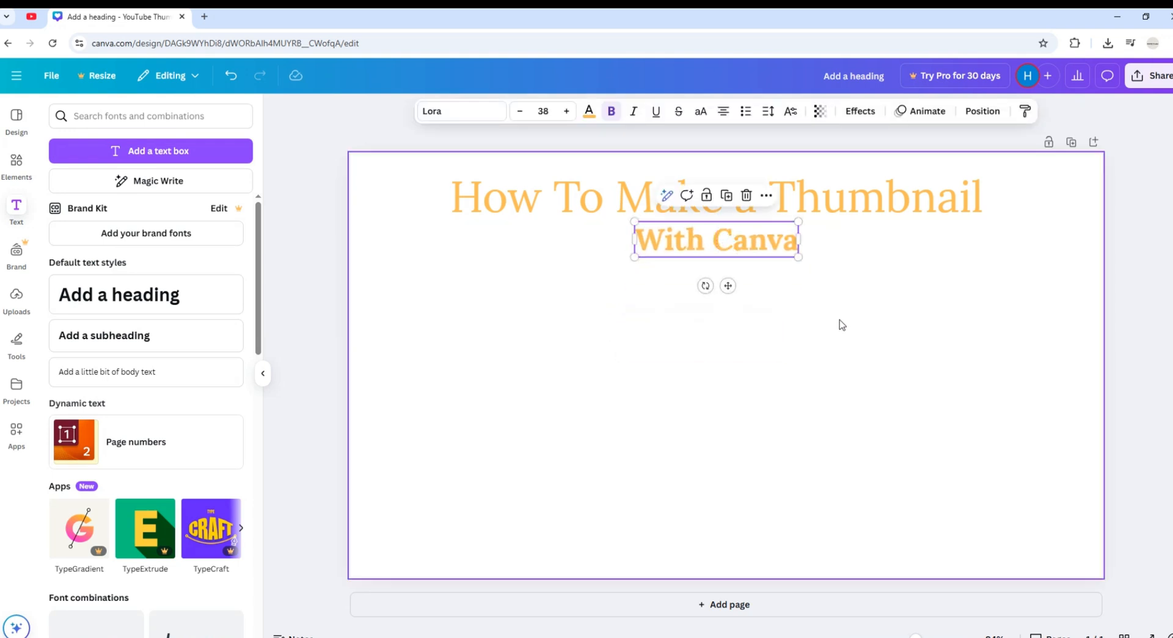
left_click(876, 332)
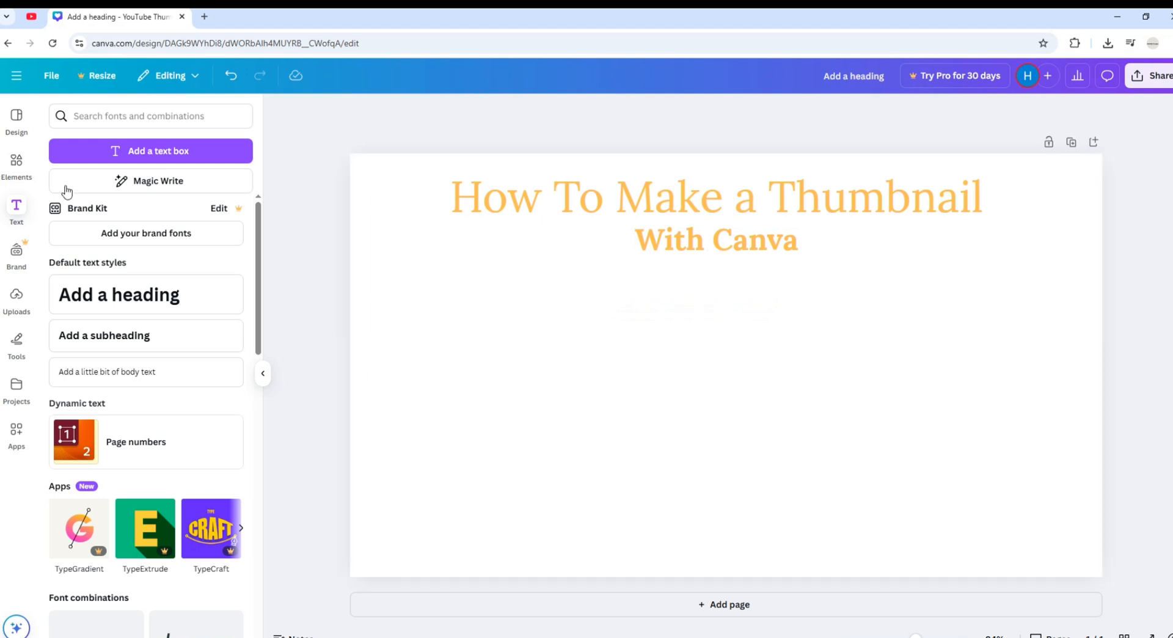
Search the elements library for "Money"
left_click(16, 163)
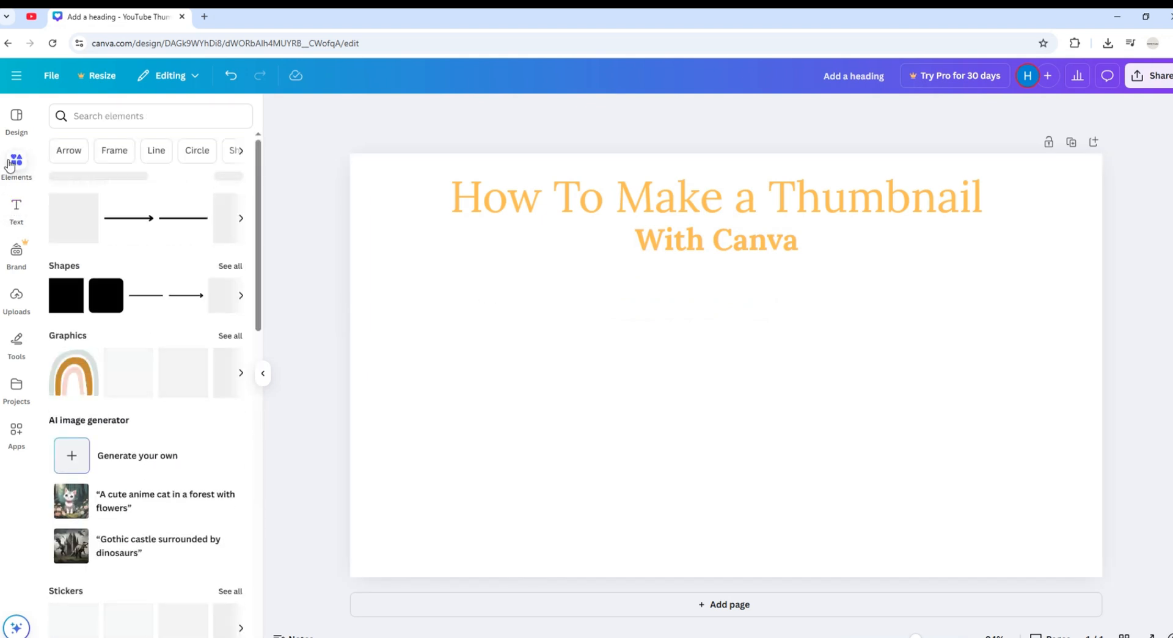
left_click(129, 122)
type("Money")
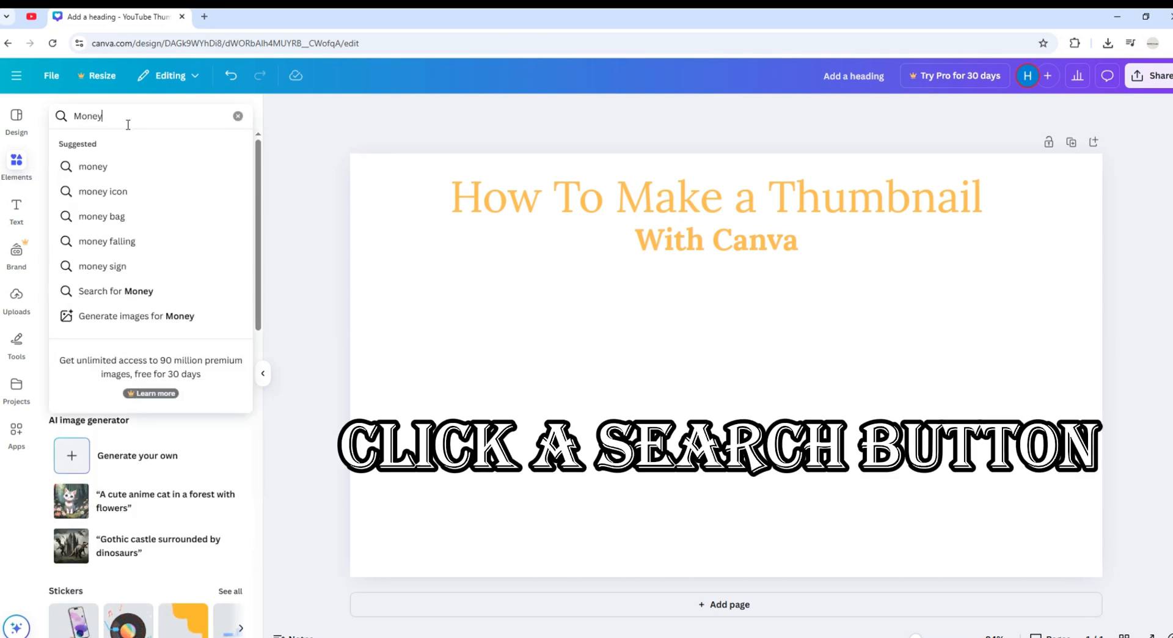
key("Return")
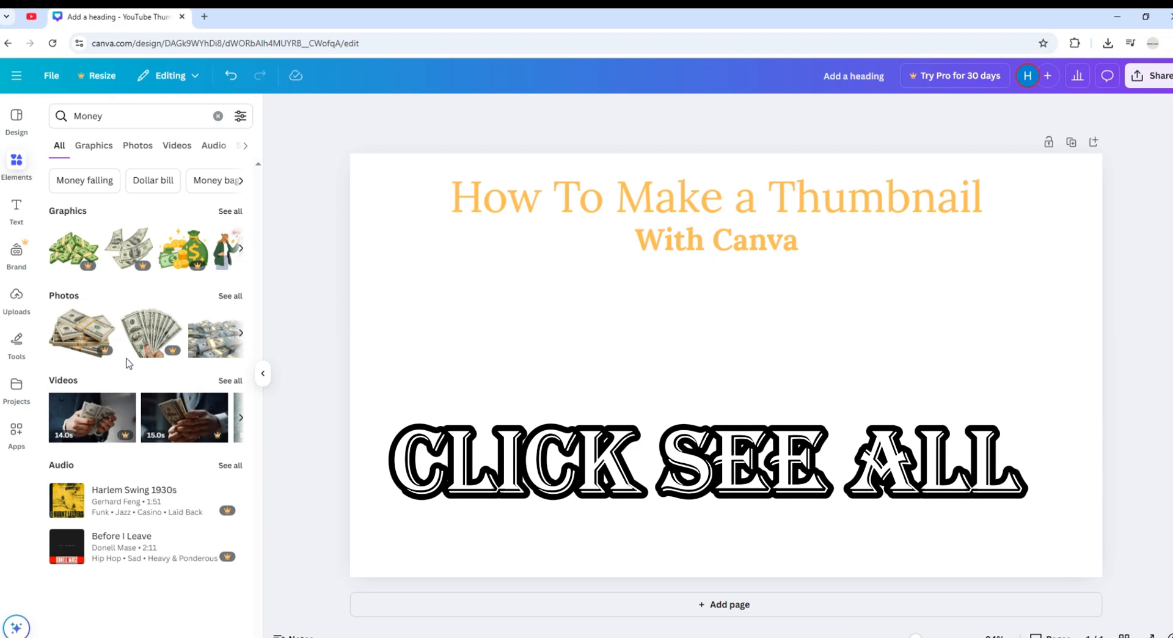
Show all graphics results for "Money" and browse through them for a suitable cash illustration
left_click(231, 211)
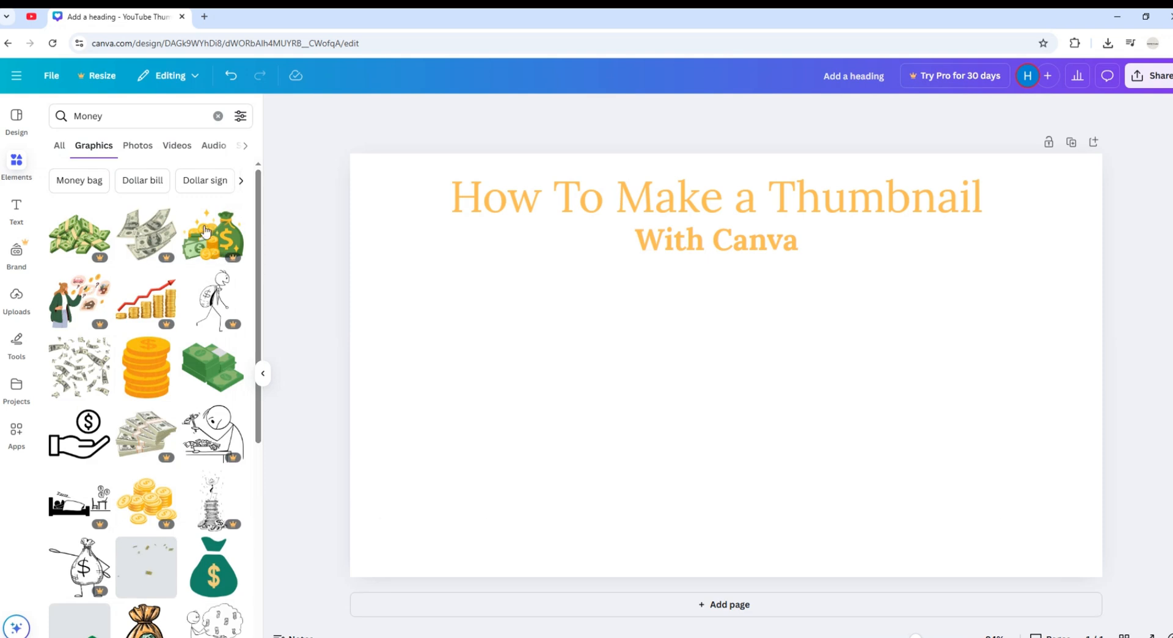
scroll(157, 242, "down", 3)
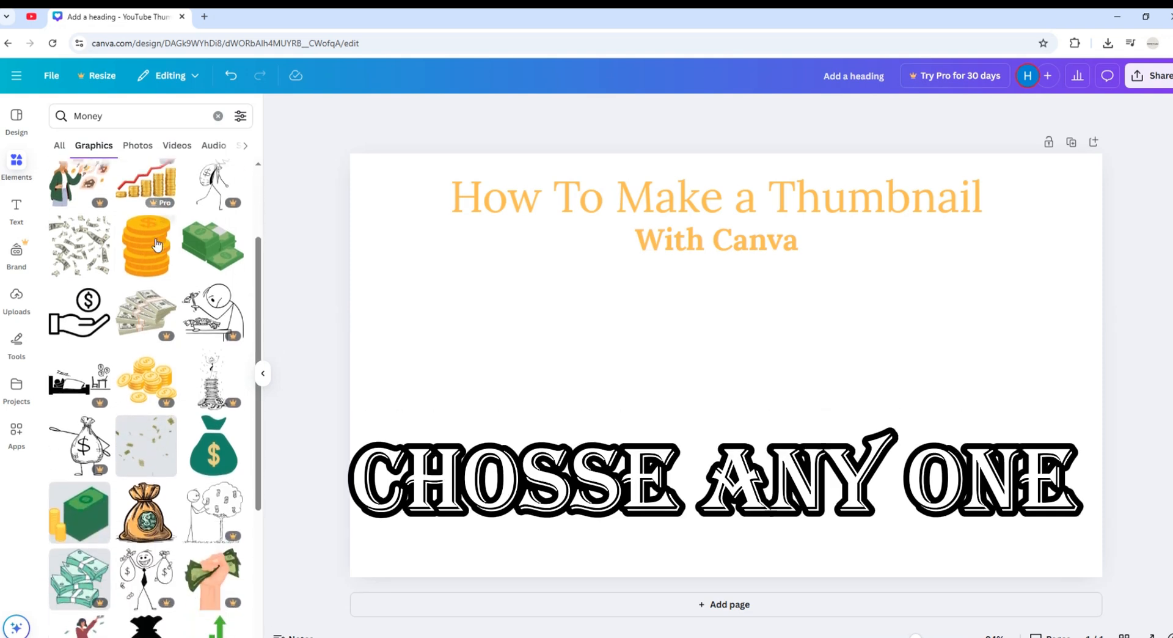
scroll(157, 244, "up", 3)
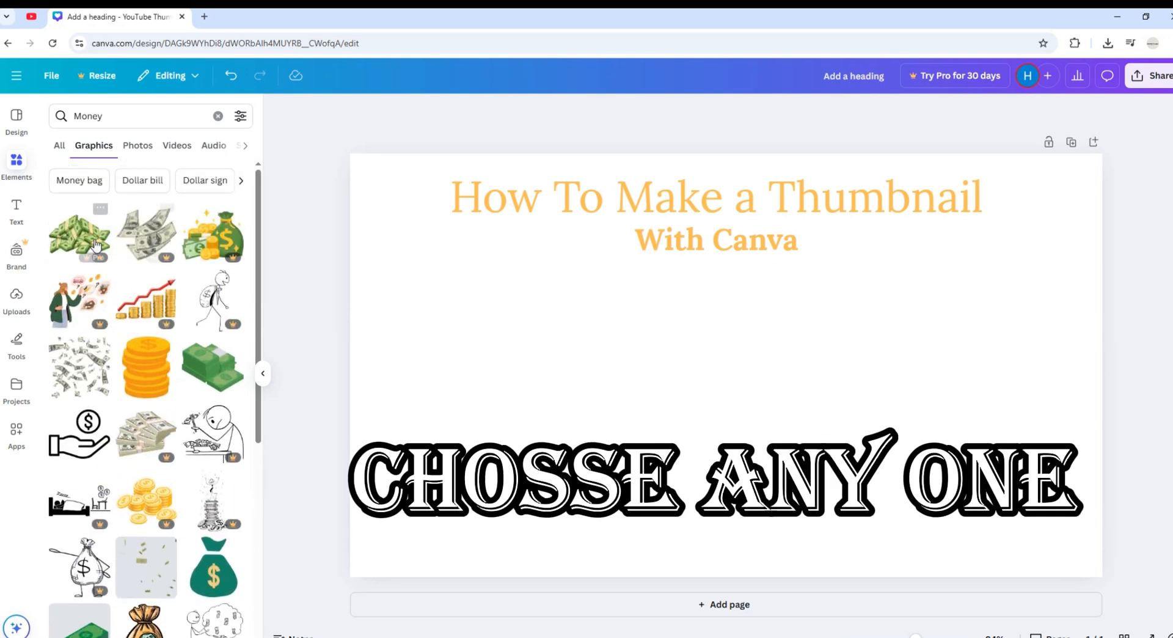
scroll(220, 297, "down", 5)
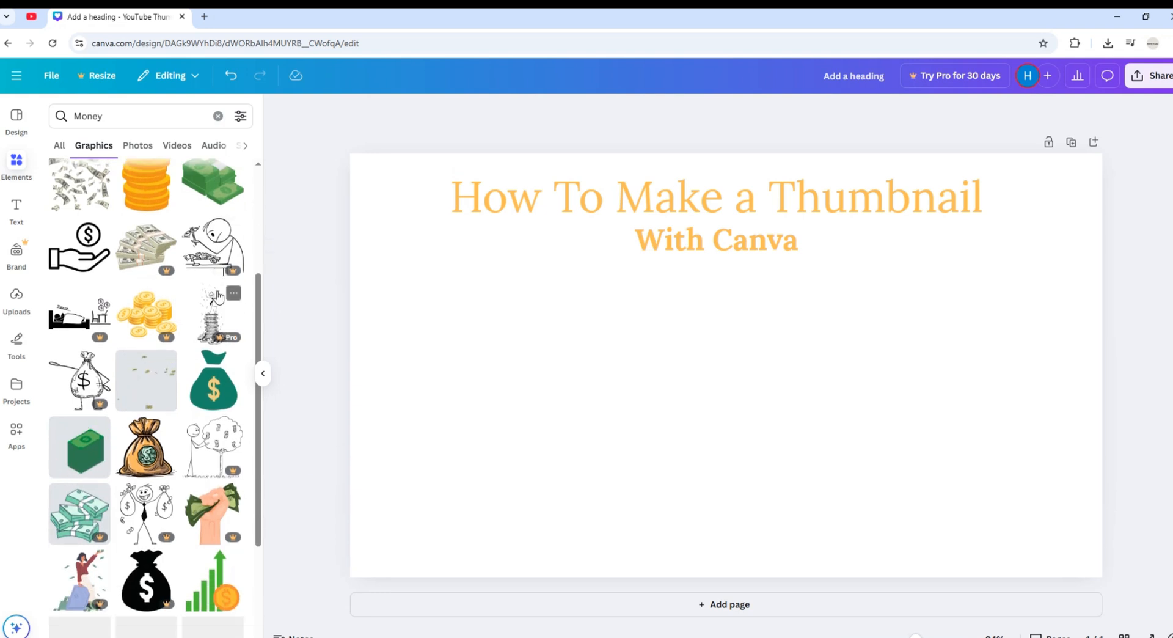
scroll(221, 297, "down", 4)
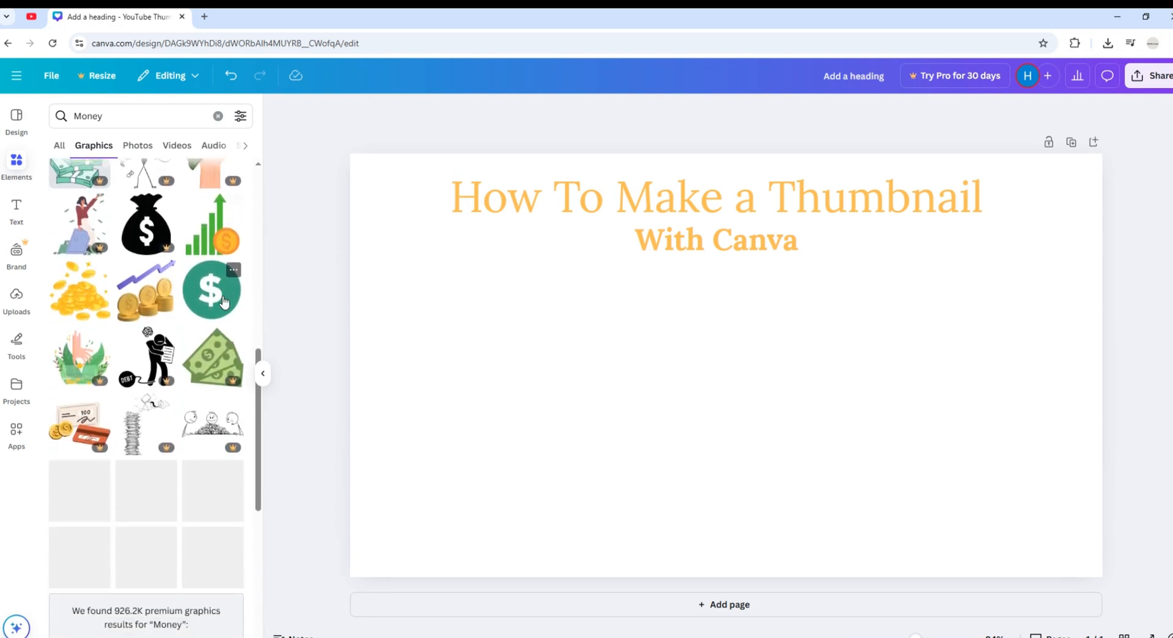
scroll(223, 299, "down", 5)
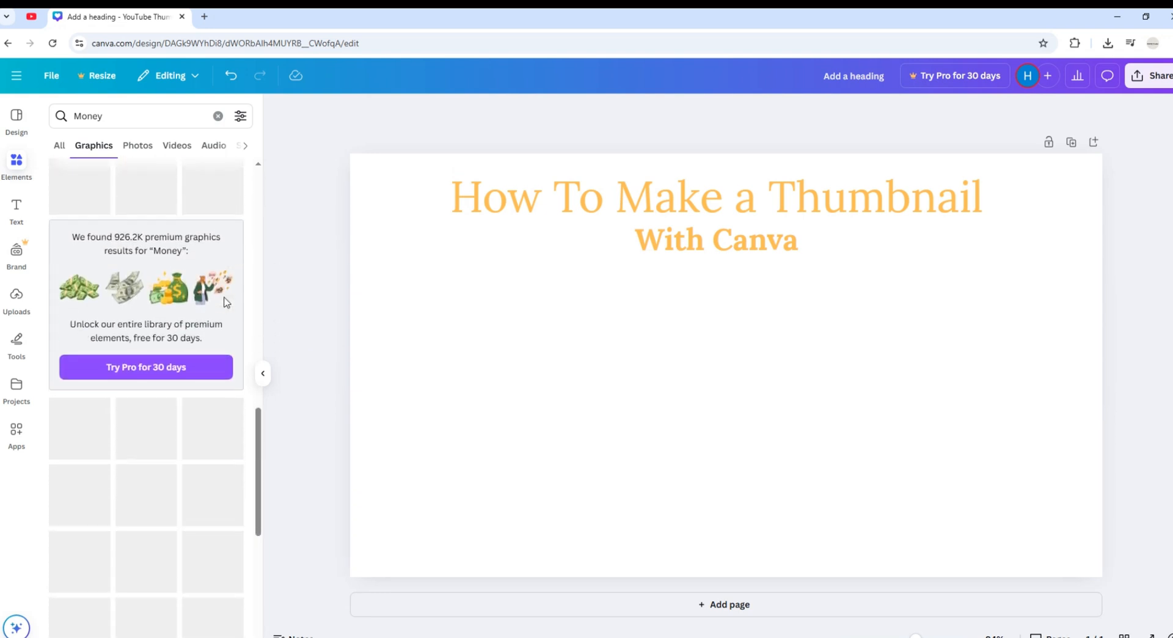
scroll(225, 302, "down", 3)
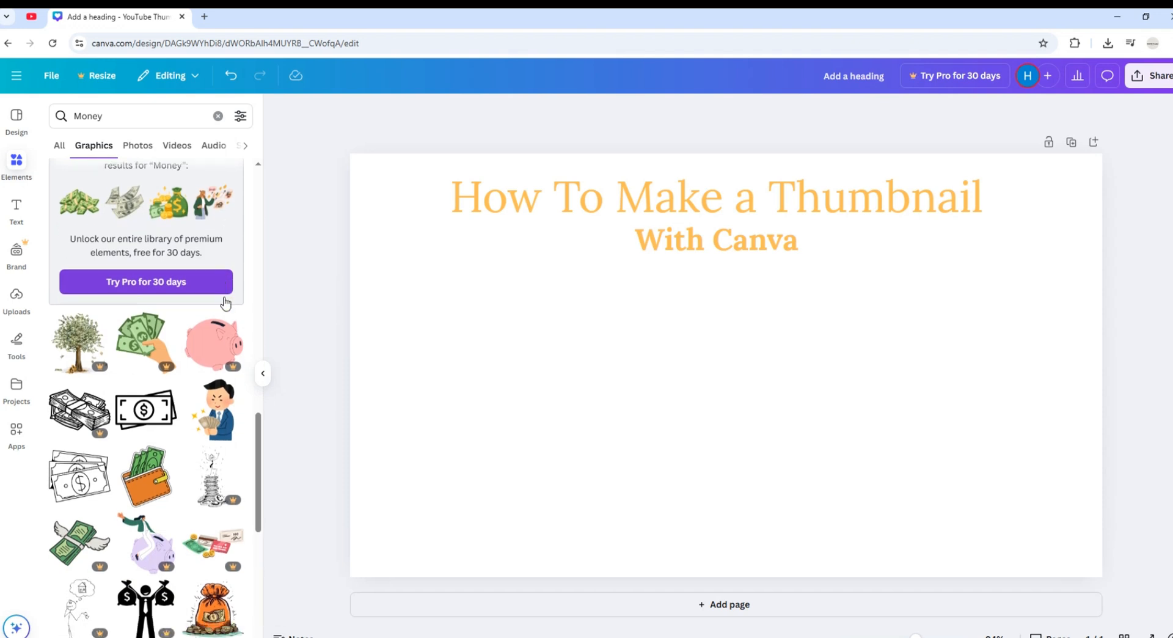
scroll(225, 302, "down", 2)
scroll(226, 302, "up", 10)
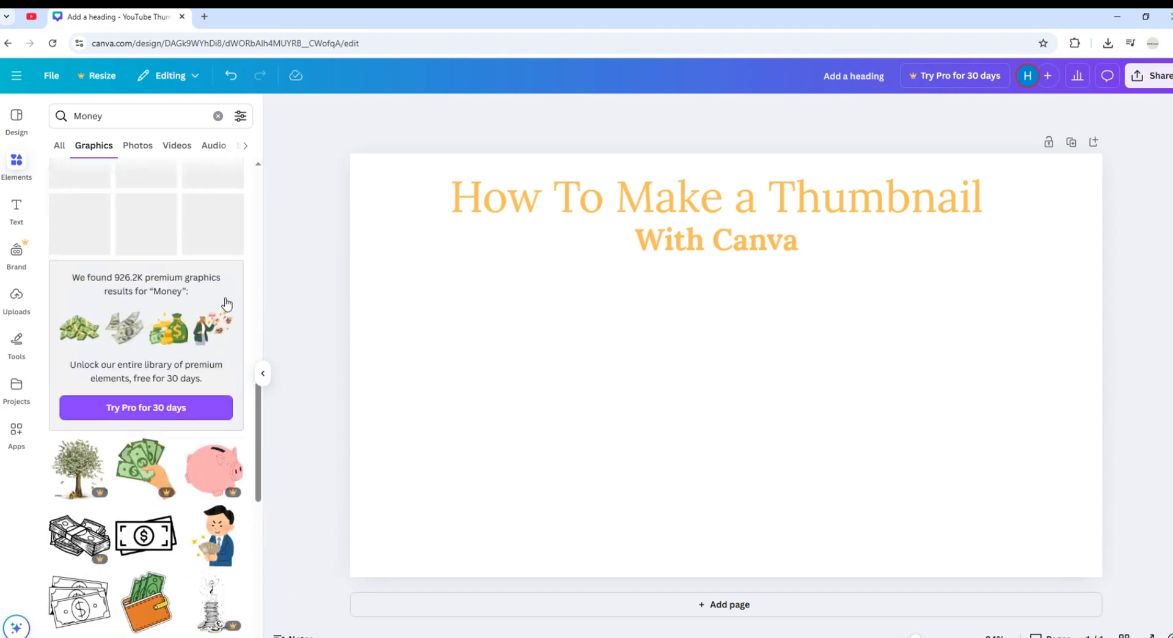
scroll(226, 302, "up", 5)
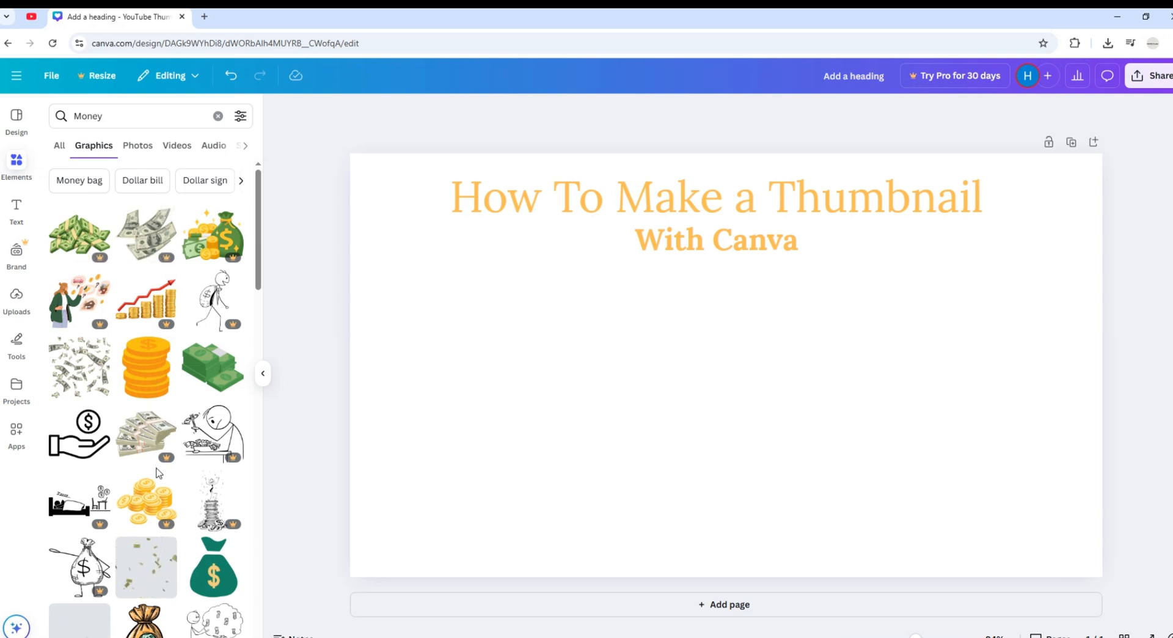
Add the banded dollar-bill stacks graphic, shrink it and place it in the lower-left corner of the design
left_click_drag(160, 428, 451, 424)
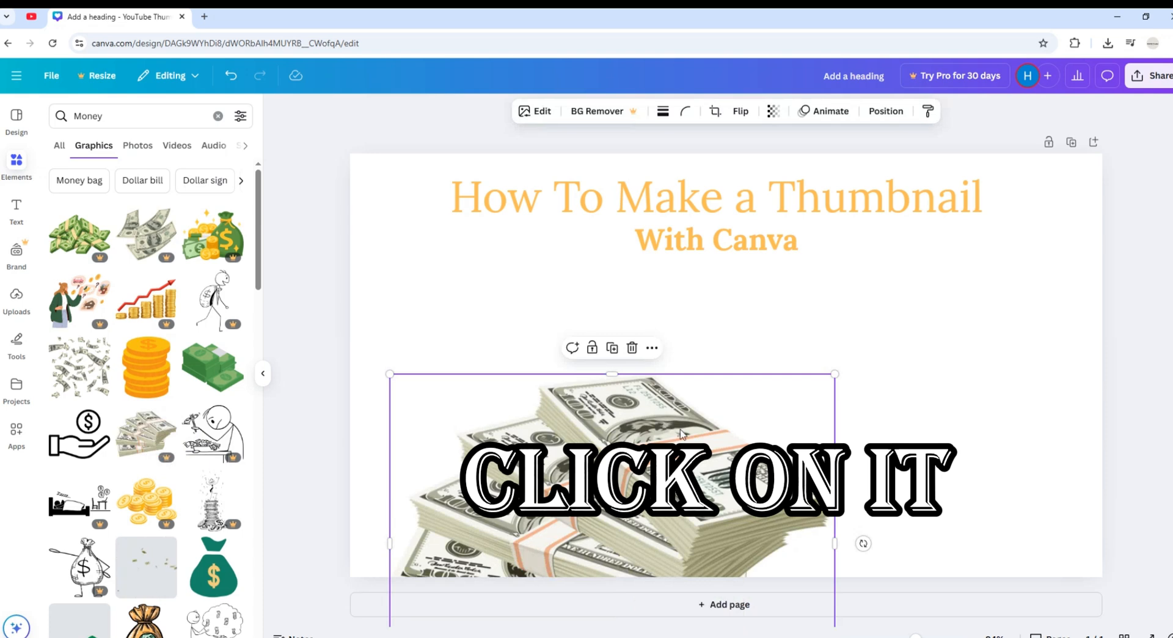
left_click_drag(840, 378, 788, 407)
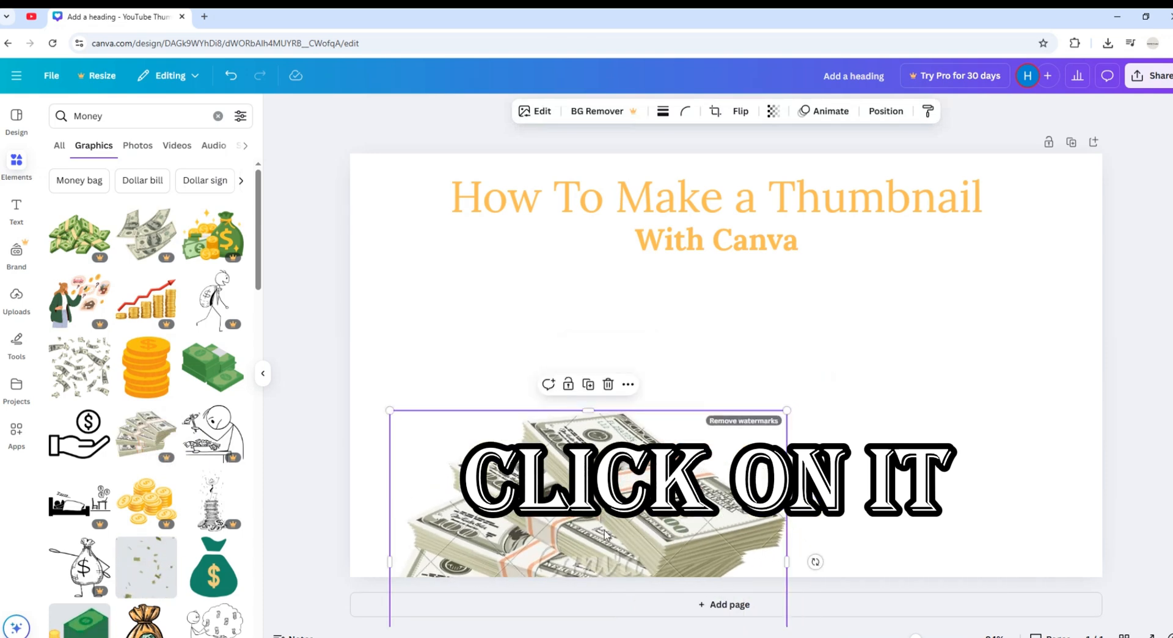
left_click_drag(596, 529, 523, 460)
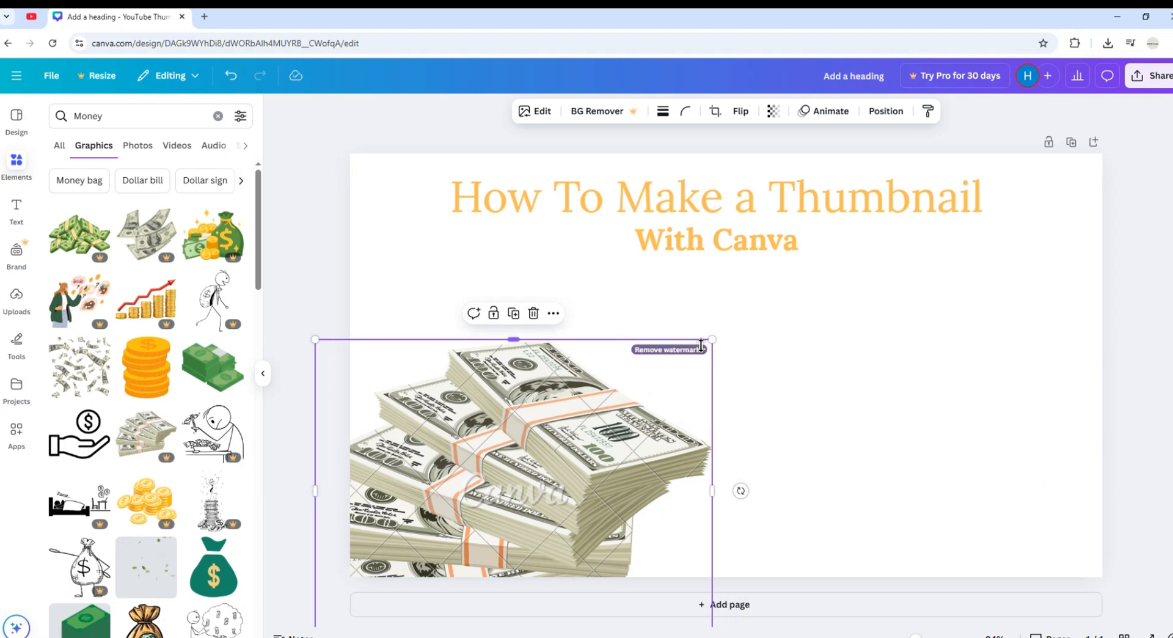
left_click_drag(716, 345, 519, 489)
Duplicate the cash graphic four times and line the copies up in an overlapping row along the design's bottom edge
left_click_drag(420, 552, 609, 500)
left_click(445, 438)
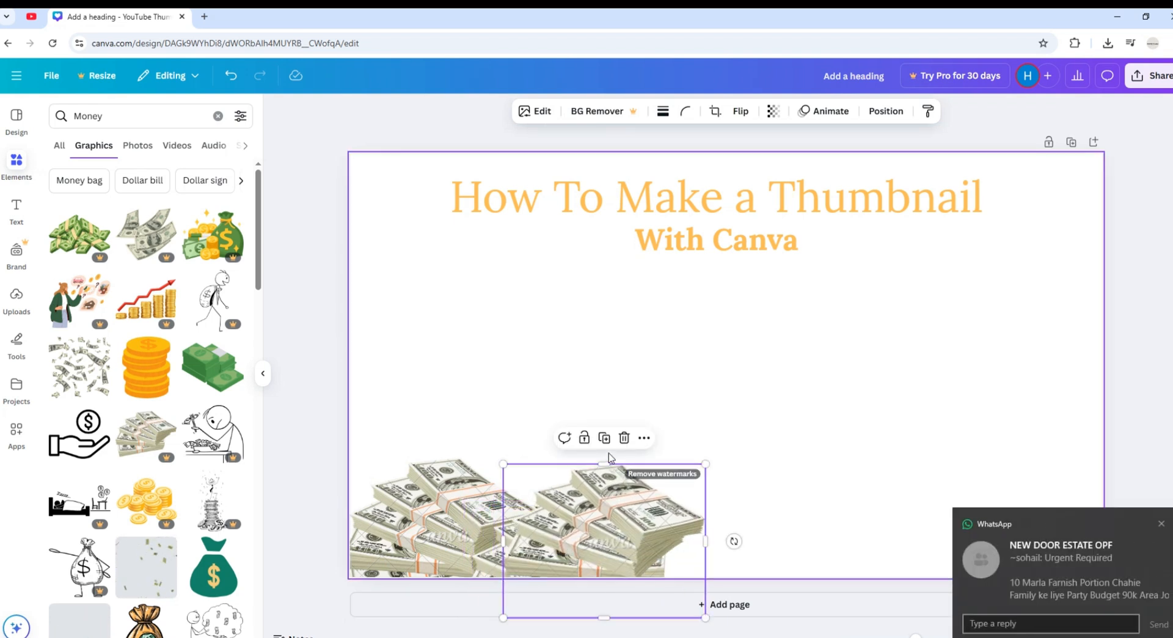
left_click_drag(585, 540, 684, 518)
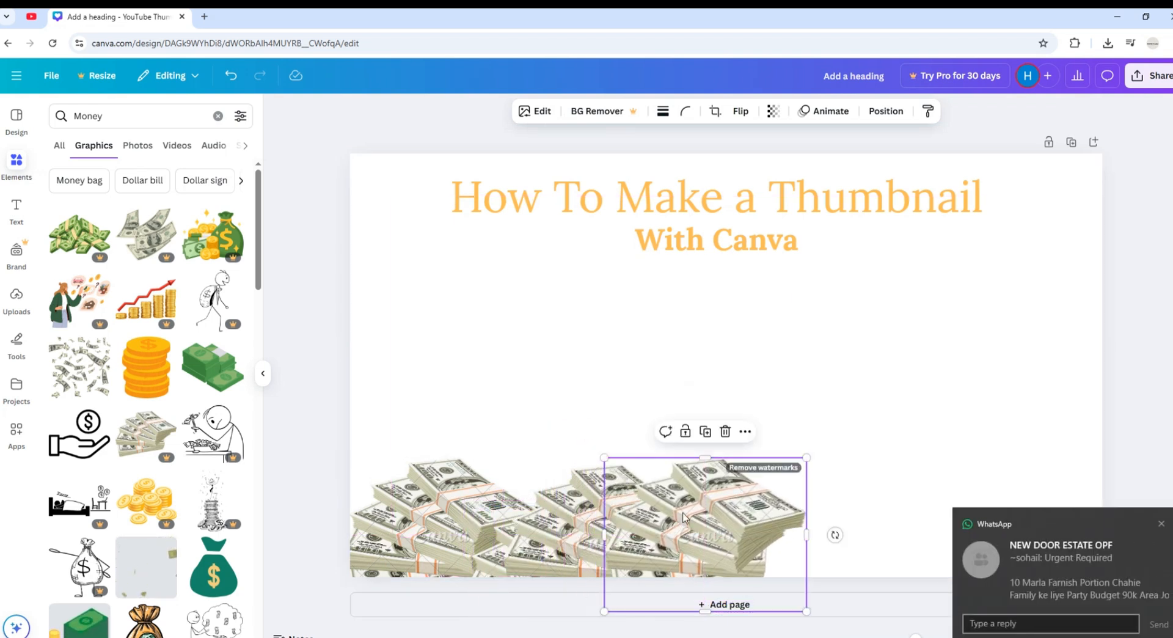
left_click(711, 432)
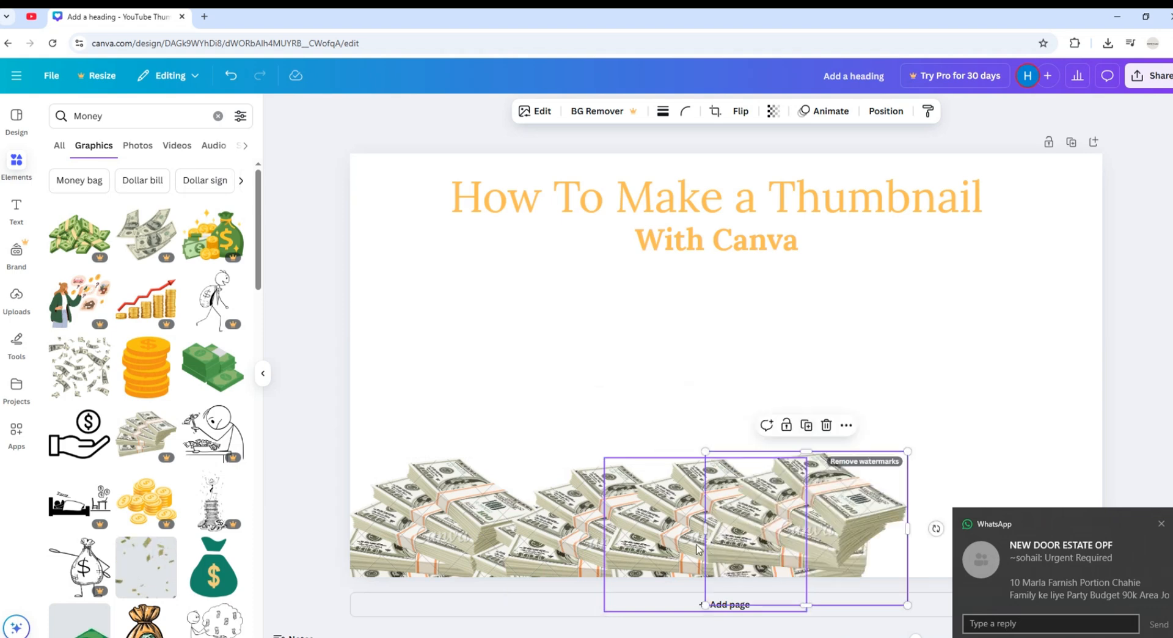
left_click(822, 432)
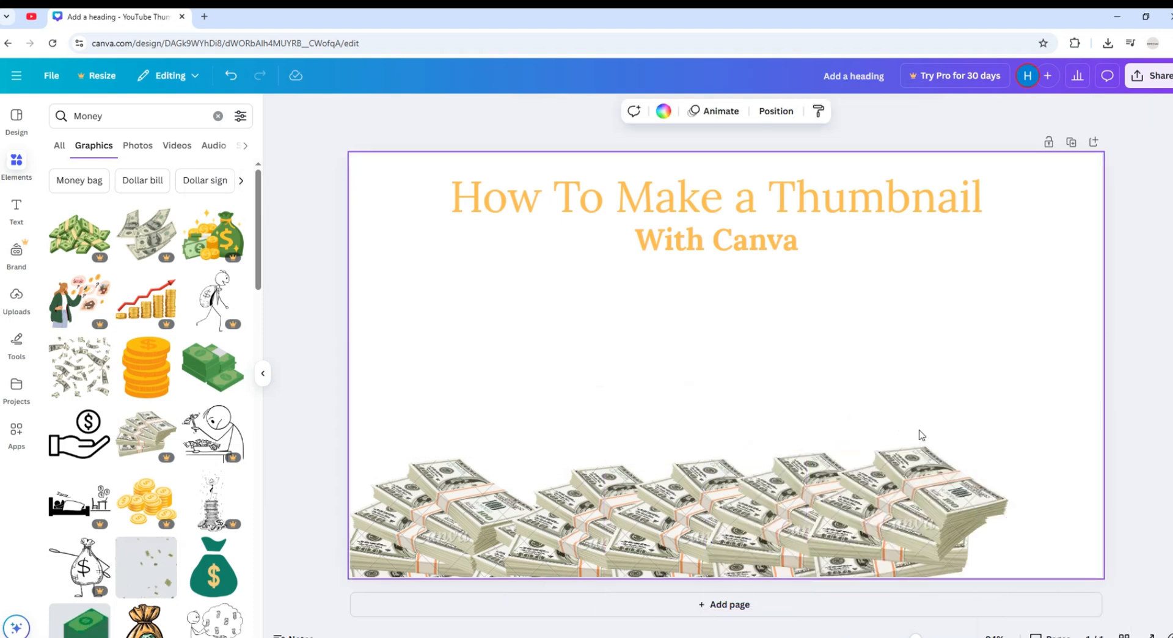
Duplicate the last cash graphic to fill the design's lower-right corner, with one copy raised higher at the right edge
left_click(918, 474)
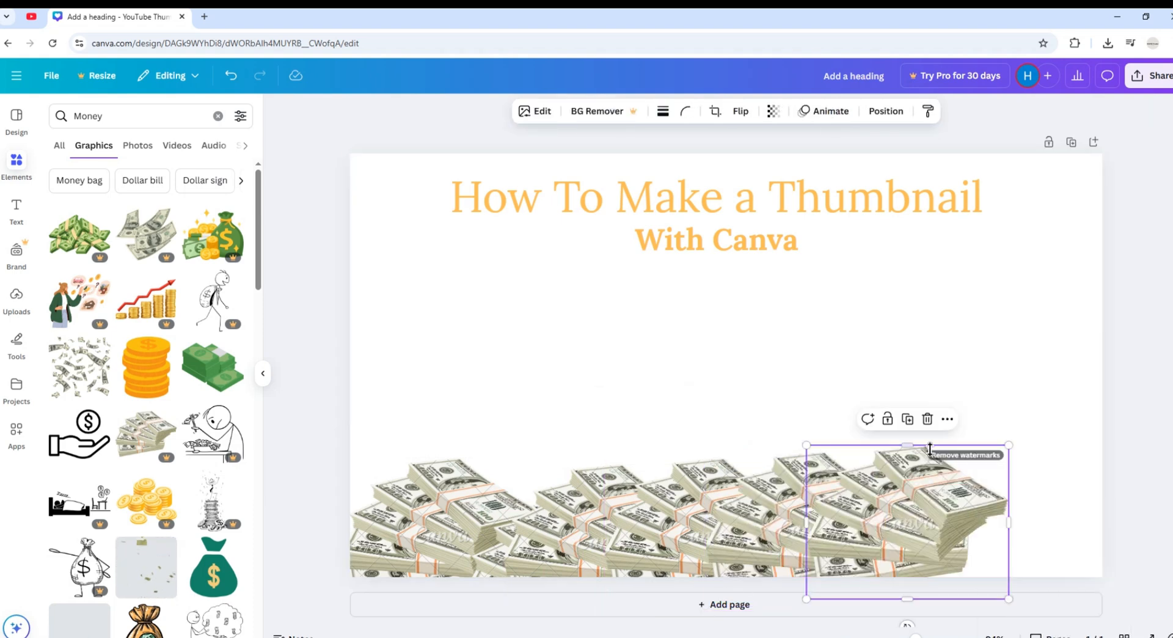
left_click(911, 422)
left_click(920, 431)
left_click(929, 440)
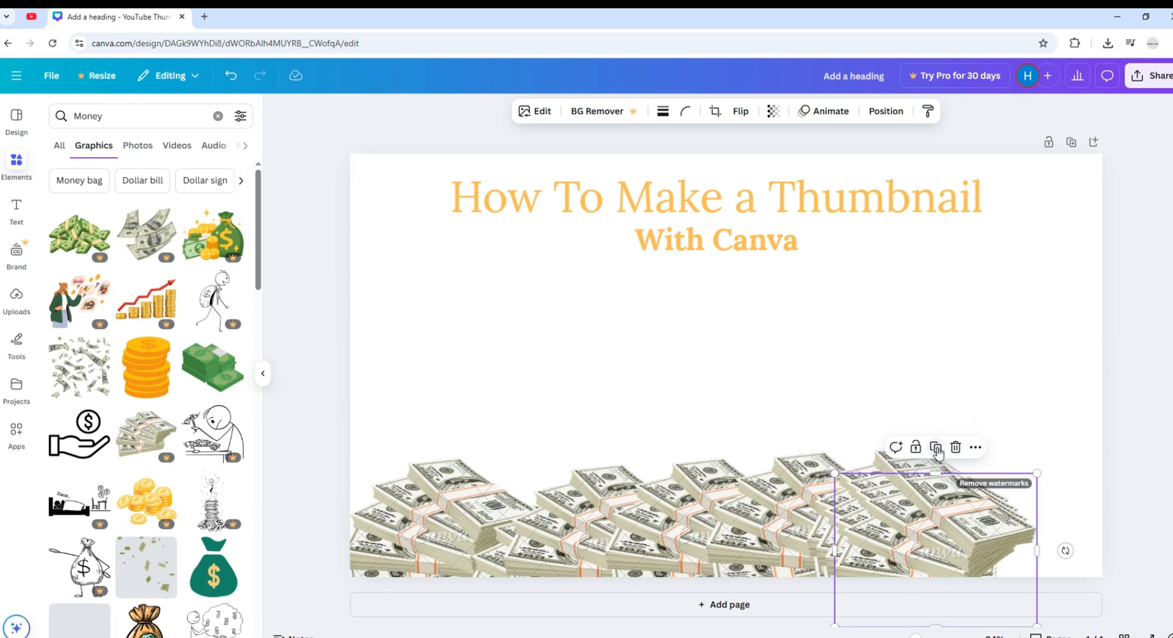
left_click(939, 452)
left_click_drag(958, 516, 1065, 420)
Move a cash copy into the gap beside the lower-left graphic and layer it behind the others
left_click_drag(1065, 421, 531, 534)
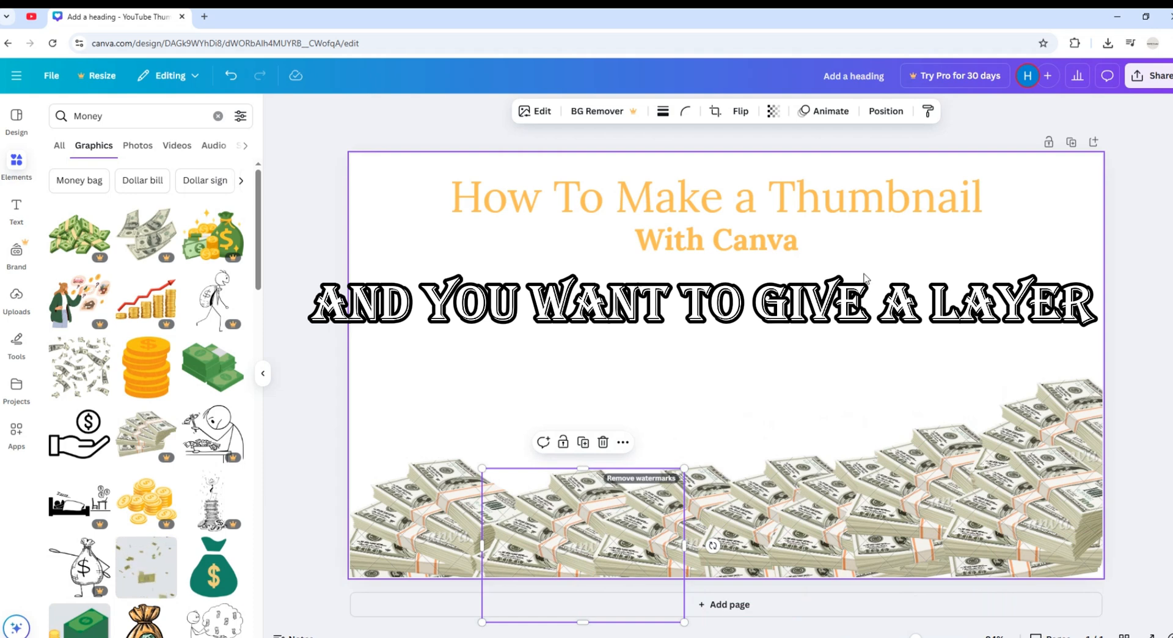
left_click(885, 210)
left_click(879, 376)
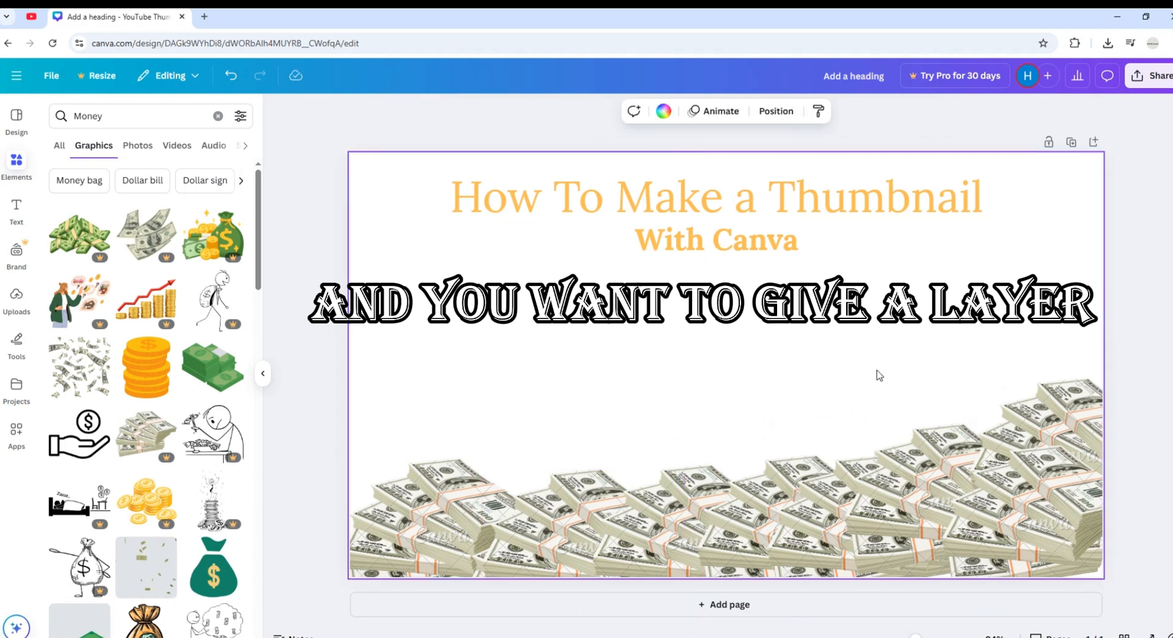
left_click(580, 538)
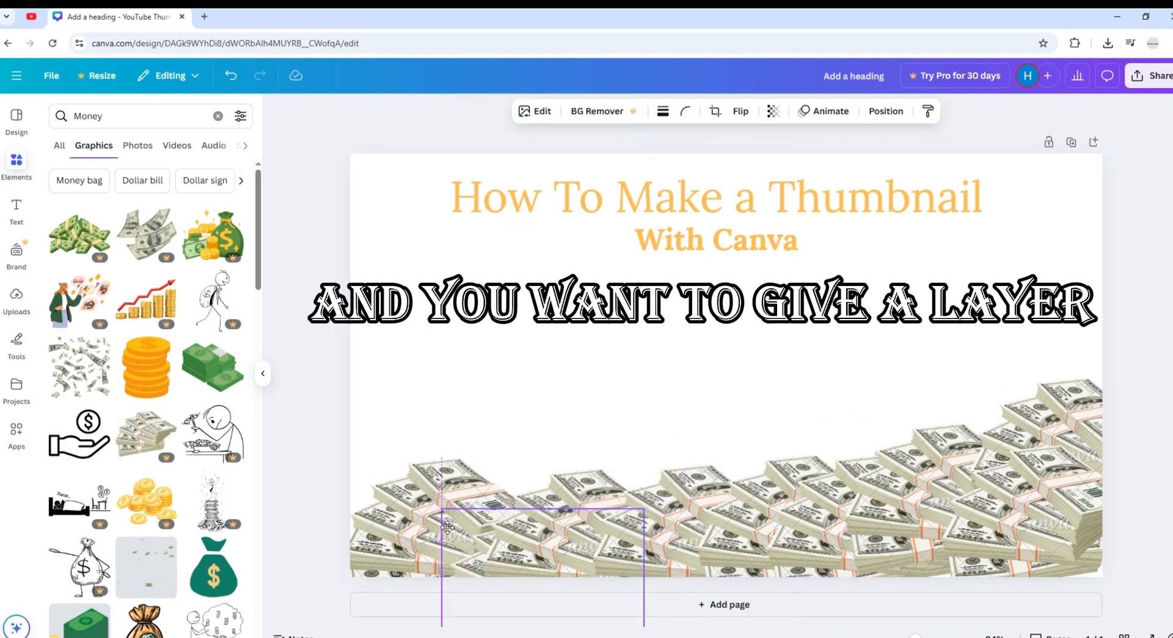
Replace "Thumbnail" with "Money" in the heading so it reads "How To Make a Money"
left_click(904, 193)
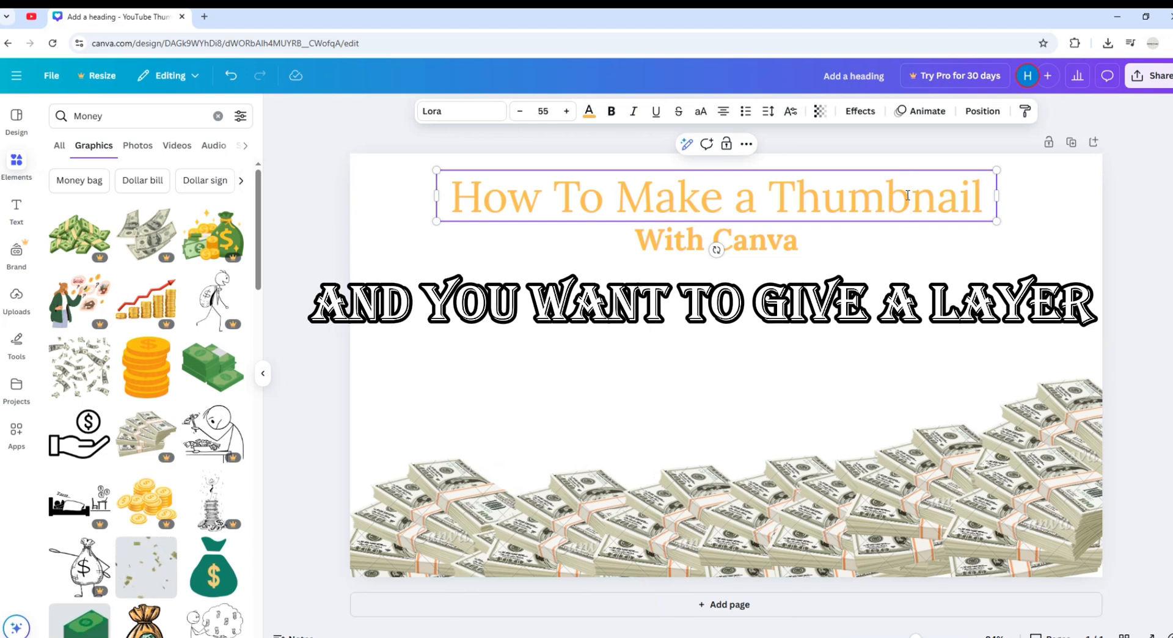
double_click(908, 195)
type("Money")
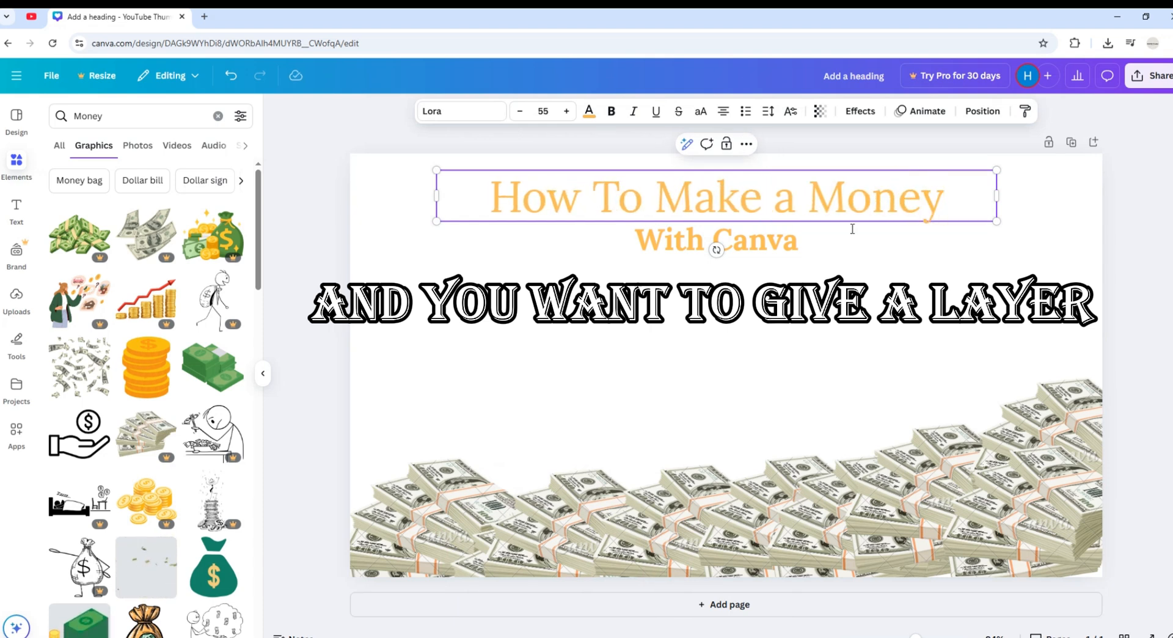
left_click(804, 301)
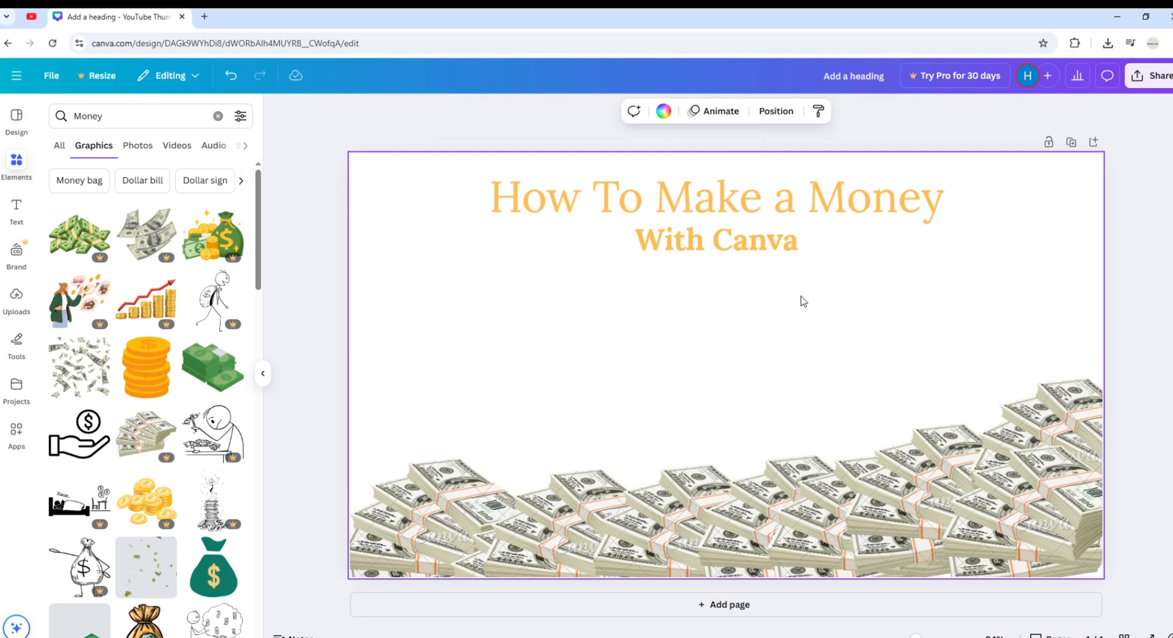
Delete the "With Canva" subheading
left_click(774, 245)
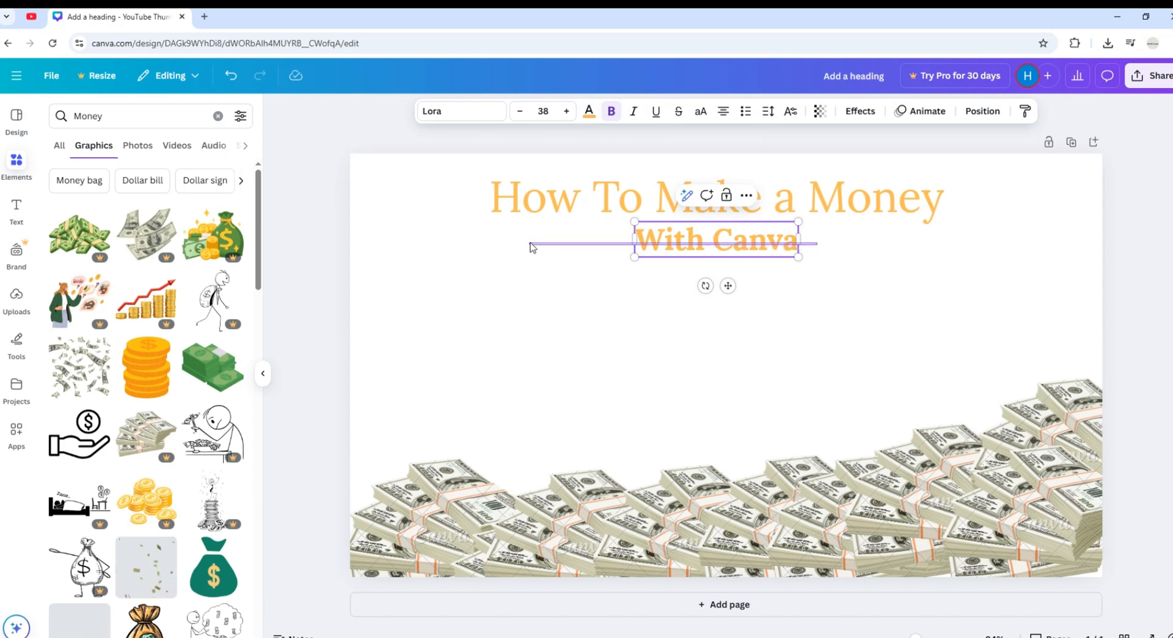
left_click(746, 196)
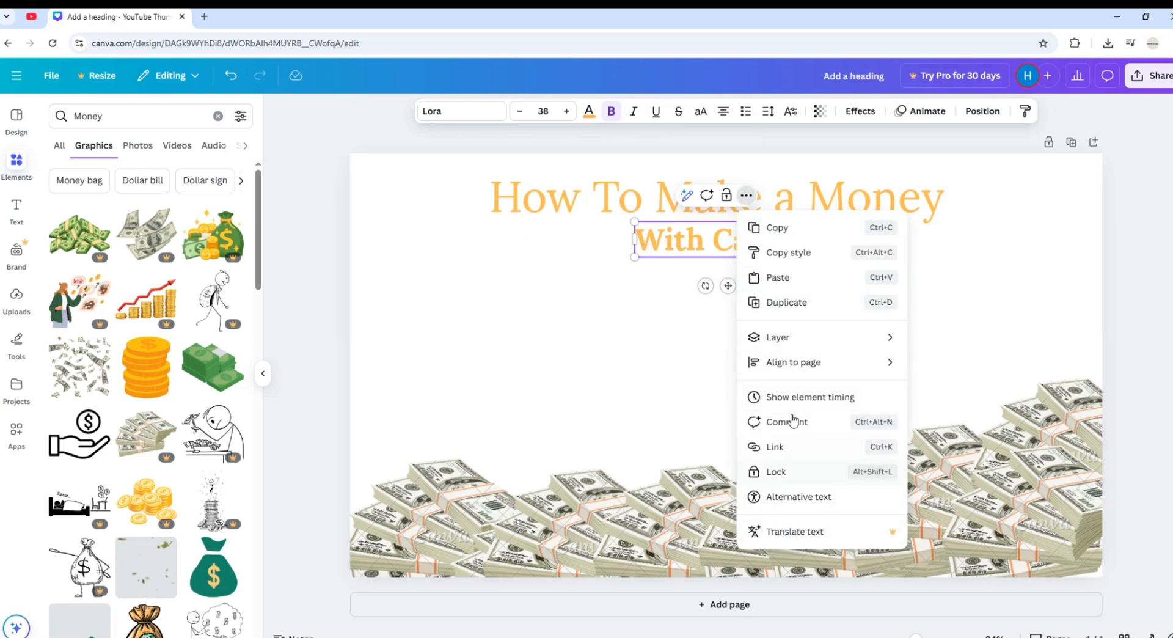
left_click(660, 309)
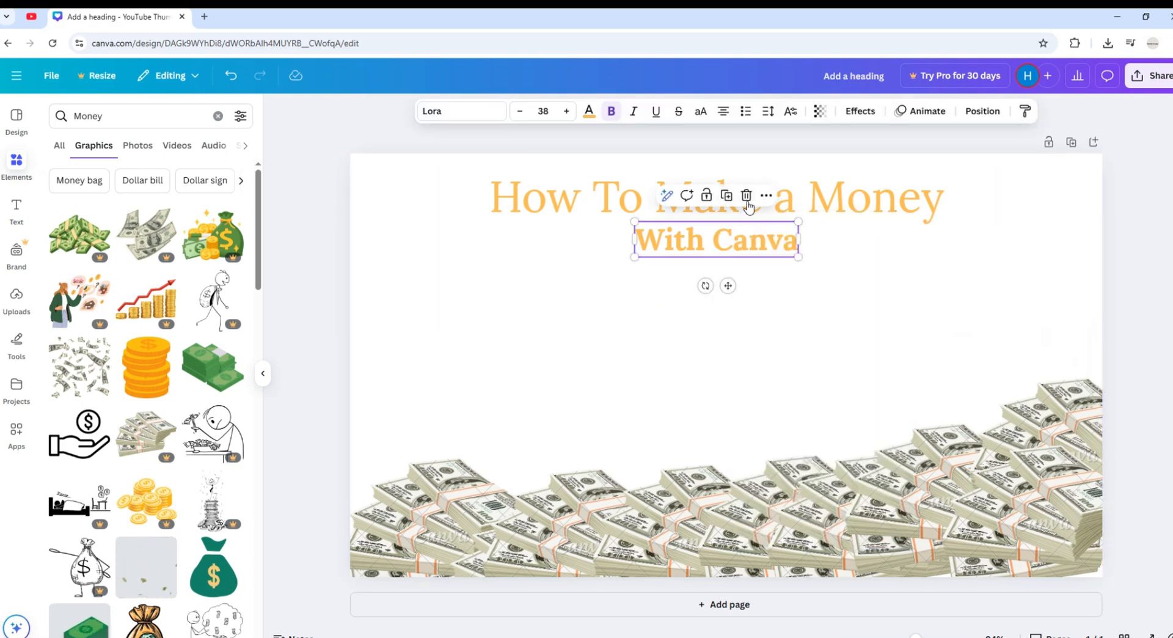
left_click(746, 195)
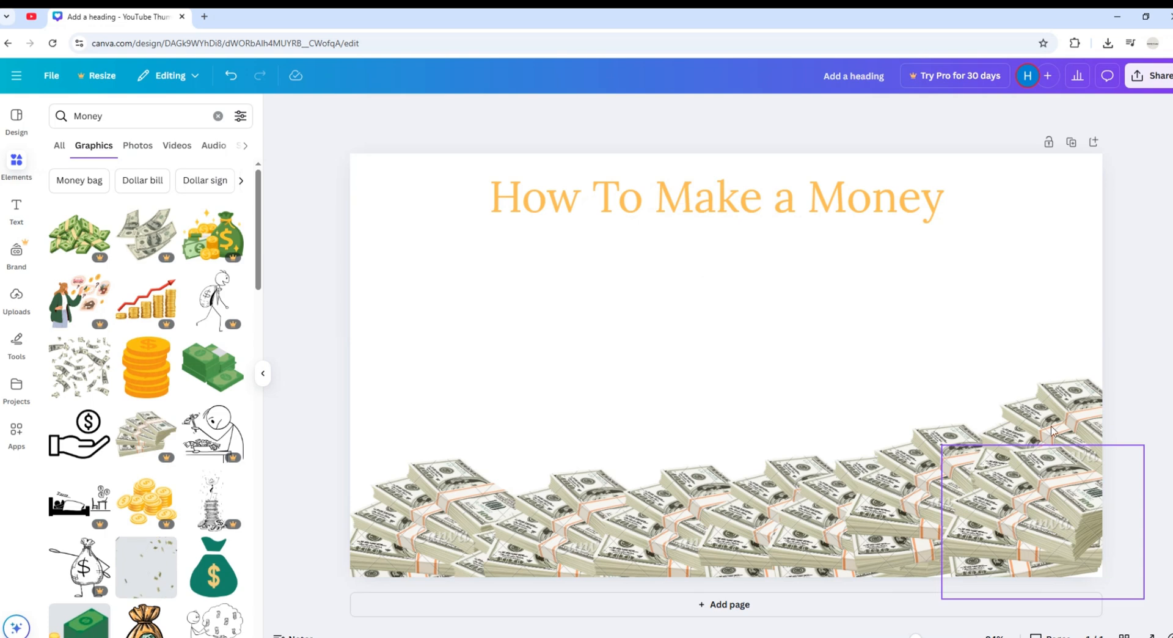
Move the raised cash graphic from the right edge into the row near the lower-left corner and send it to the back
left_click_drag(1052, 431, 483, 498)
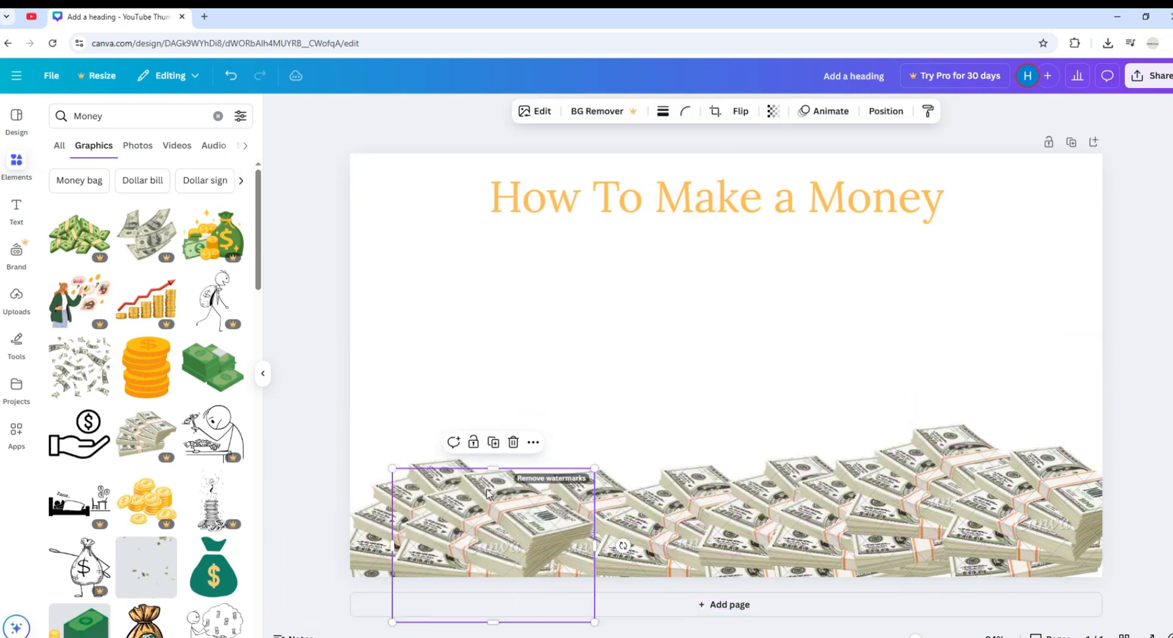
left_click(633, 353)
right_click(548, 538)
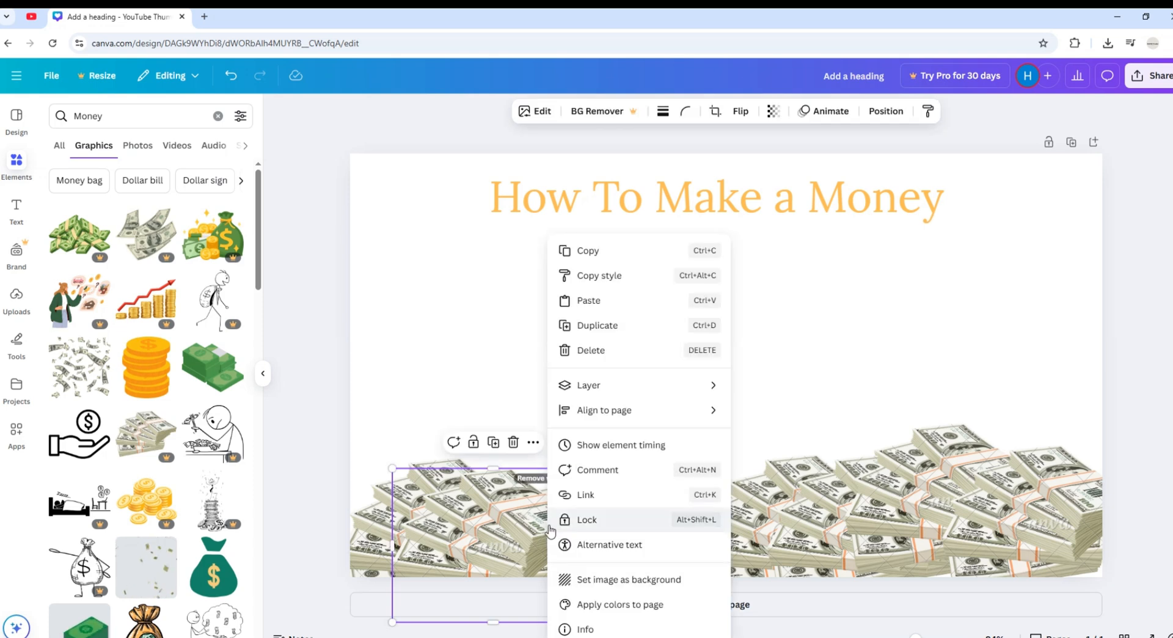
right_click(509, 516)
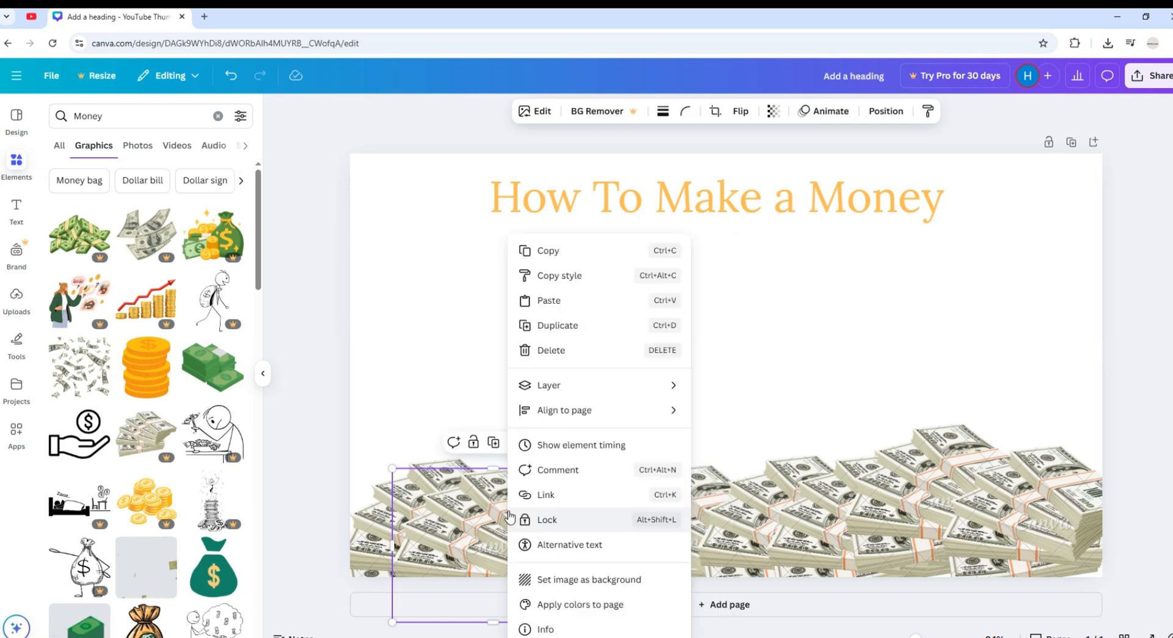
mouse_move(547, 385)
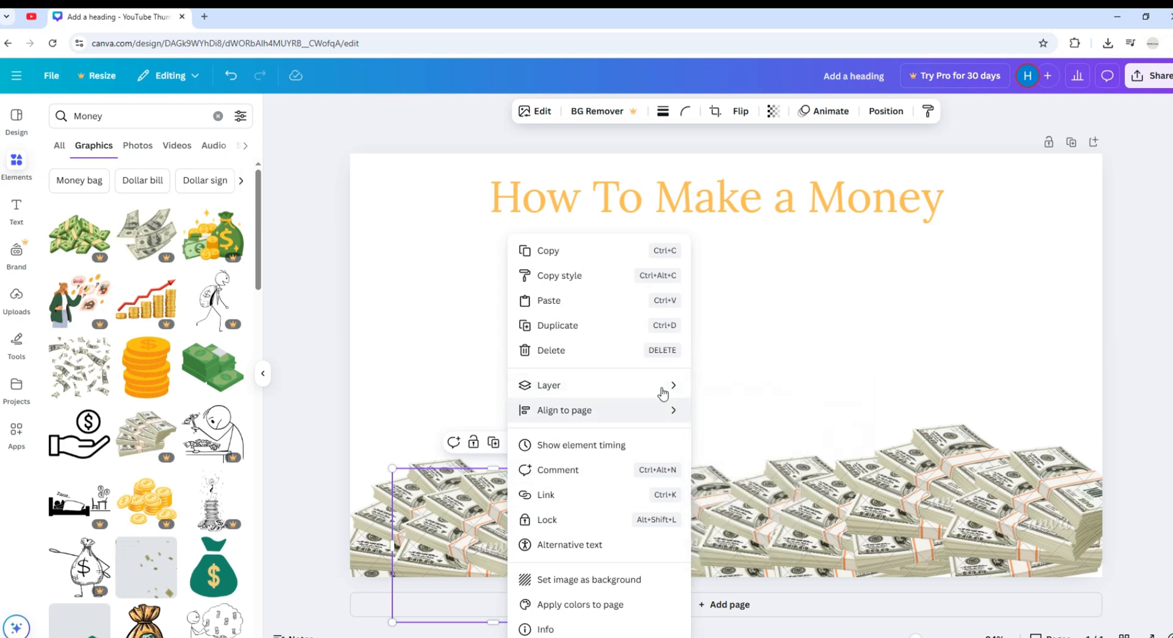
left_click(725, 459)
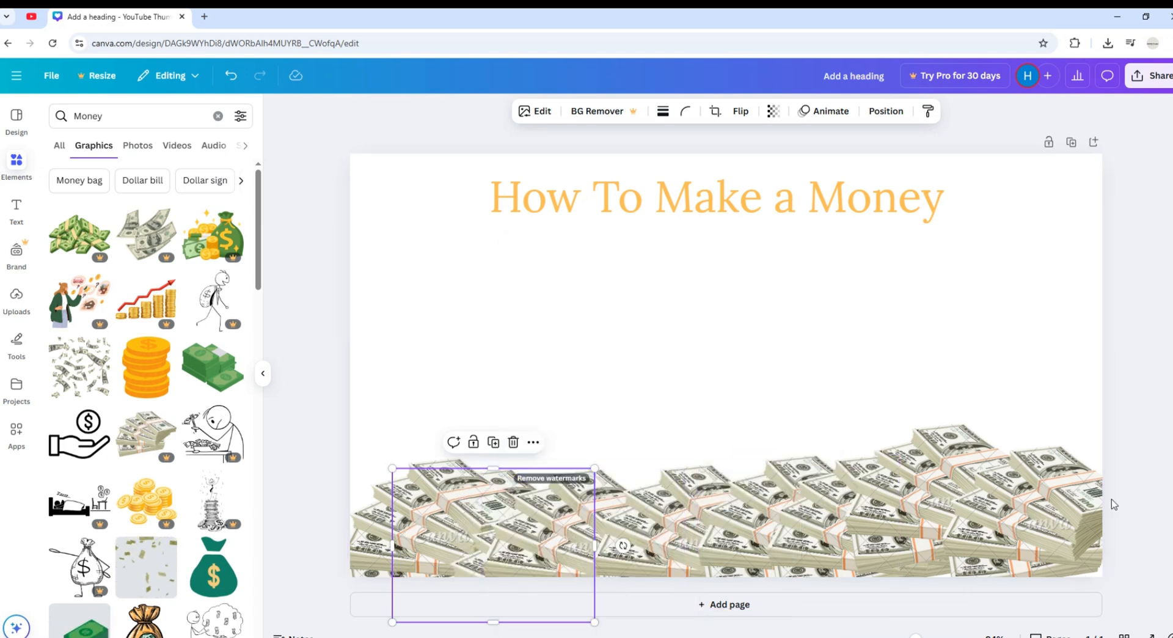
left_click(683, 405)
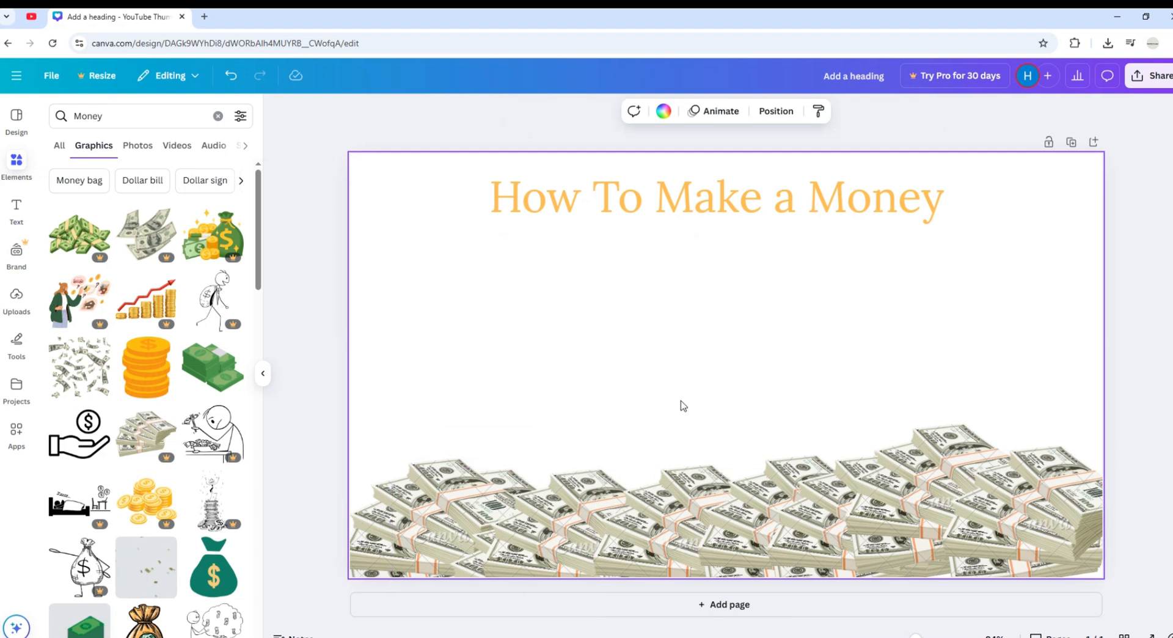
left_click(18, 301)
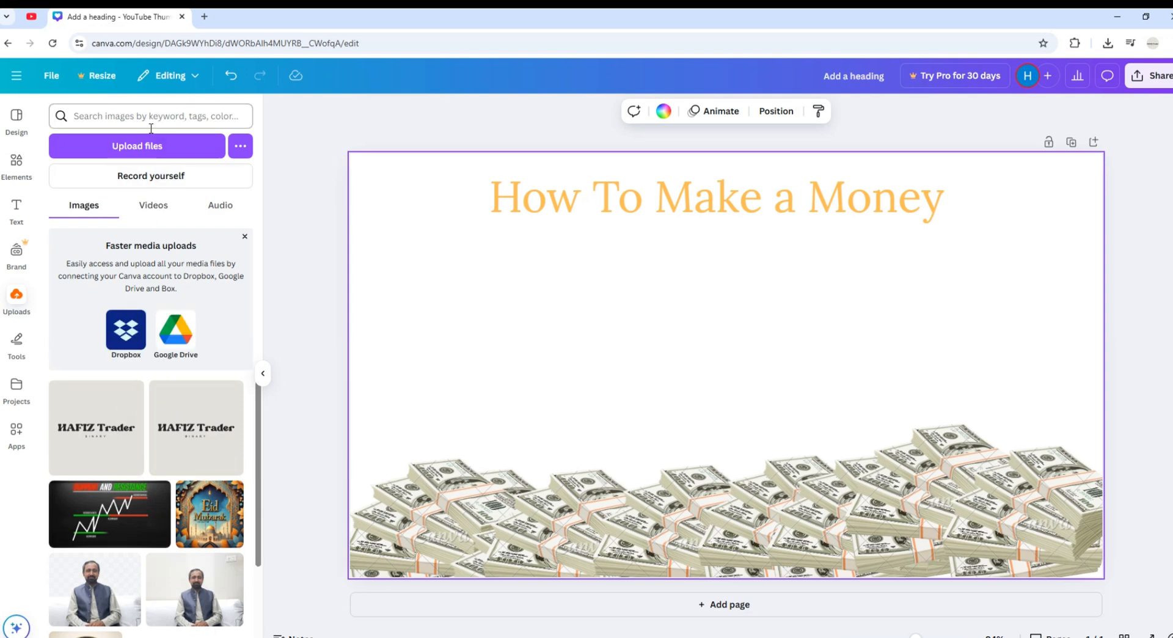
left_click(152, 147)
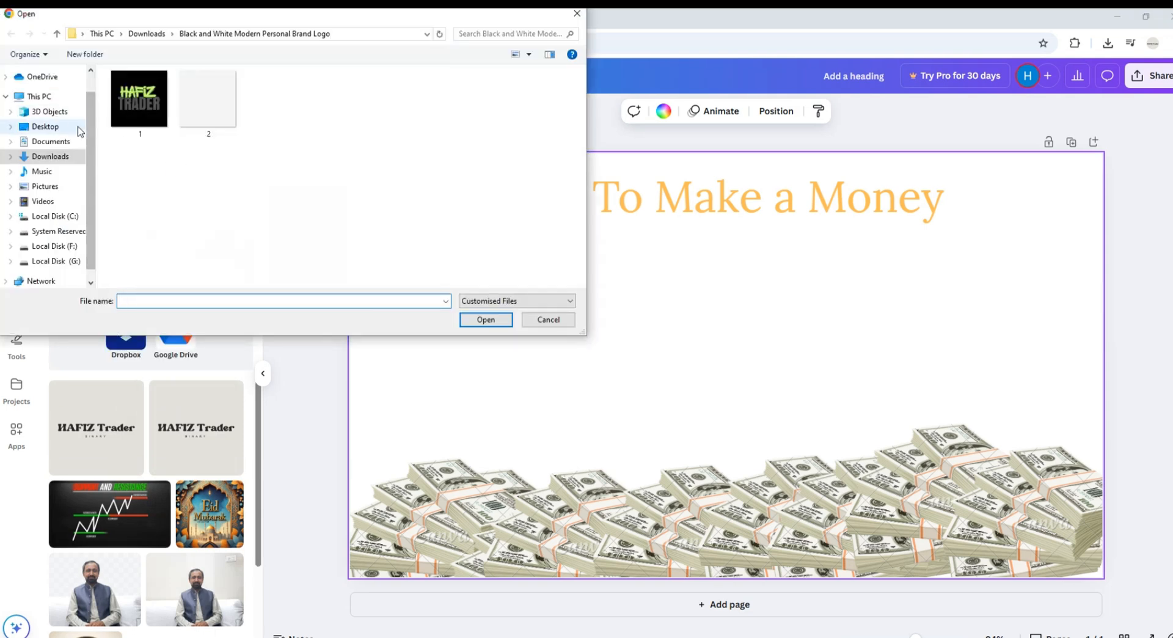
left_click(52, 141)
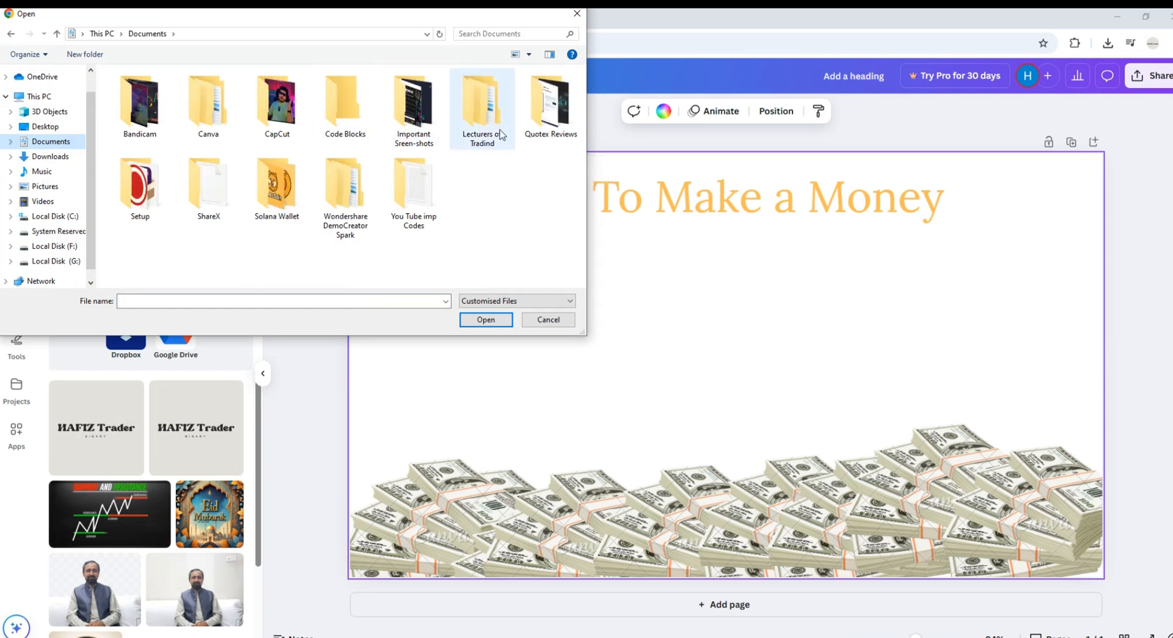
double_click(278, 185)
key("BackSpace")
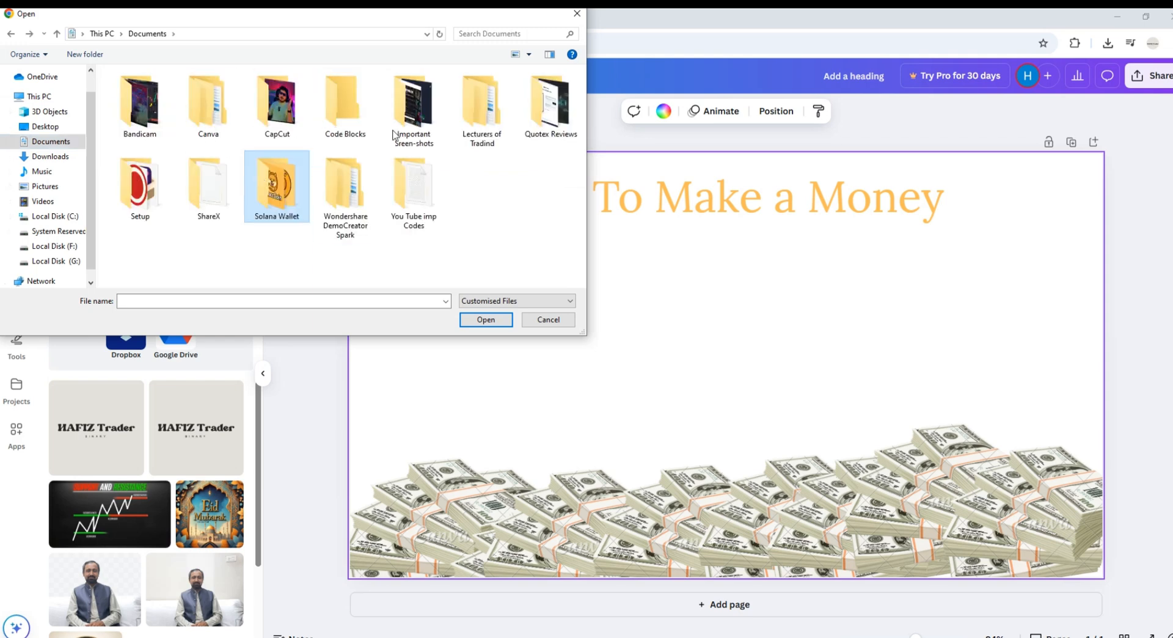
left_click(577, 15)
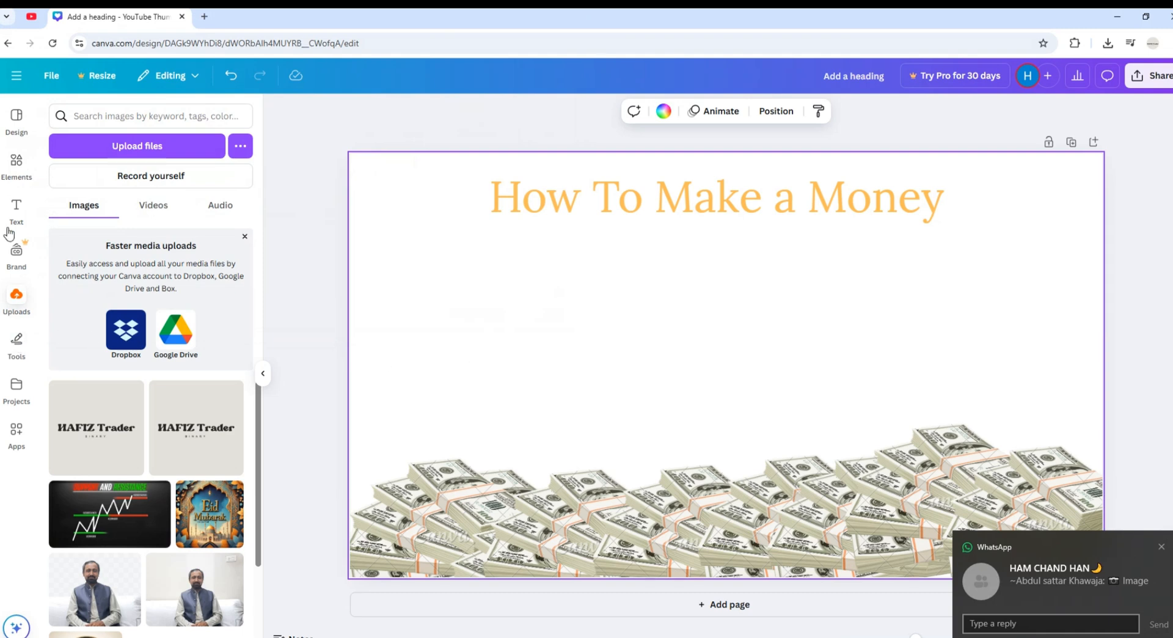
Search the elements for "man" and look through the full list of graphics
left_click(17, 164)
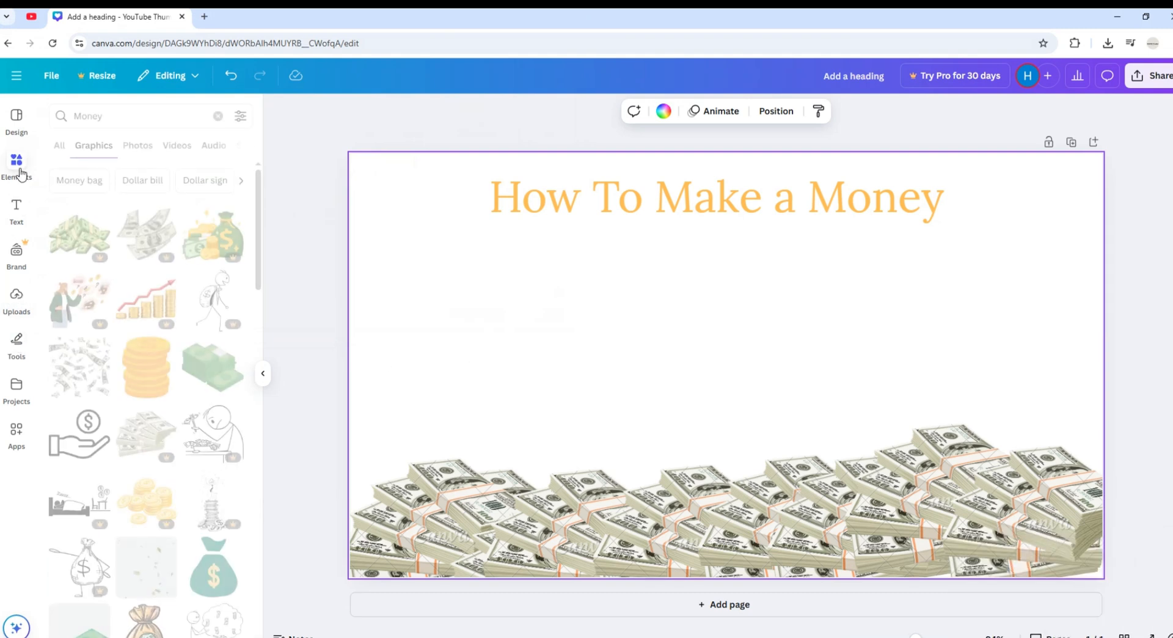
left_click(216, 117)
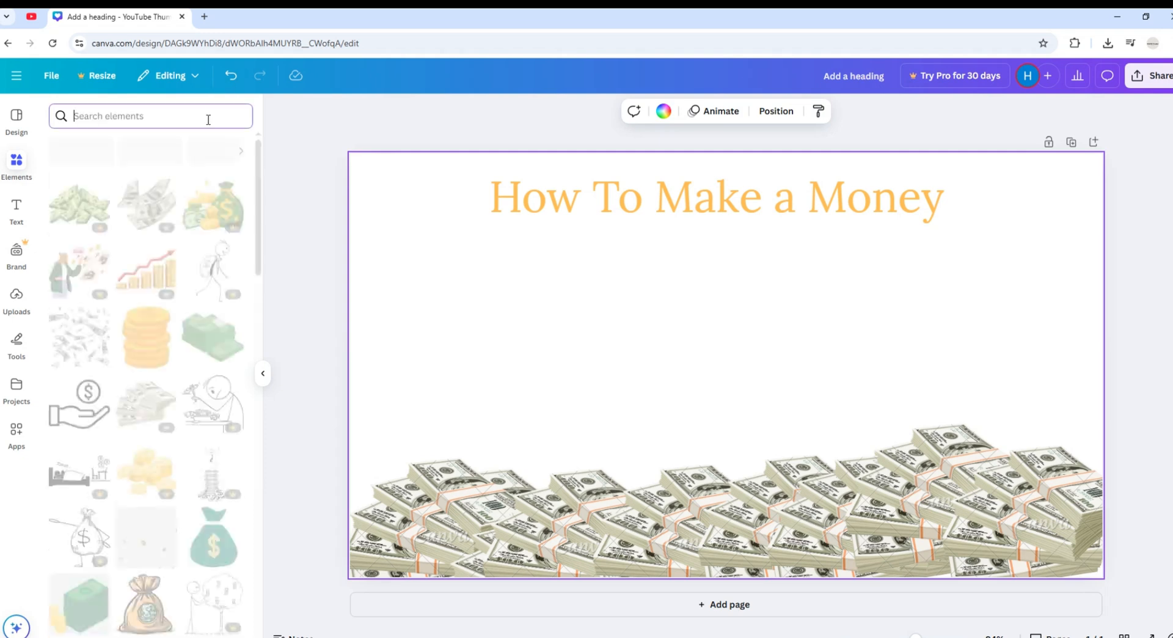
type("man")
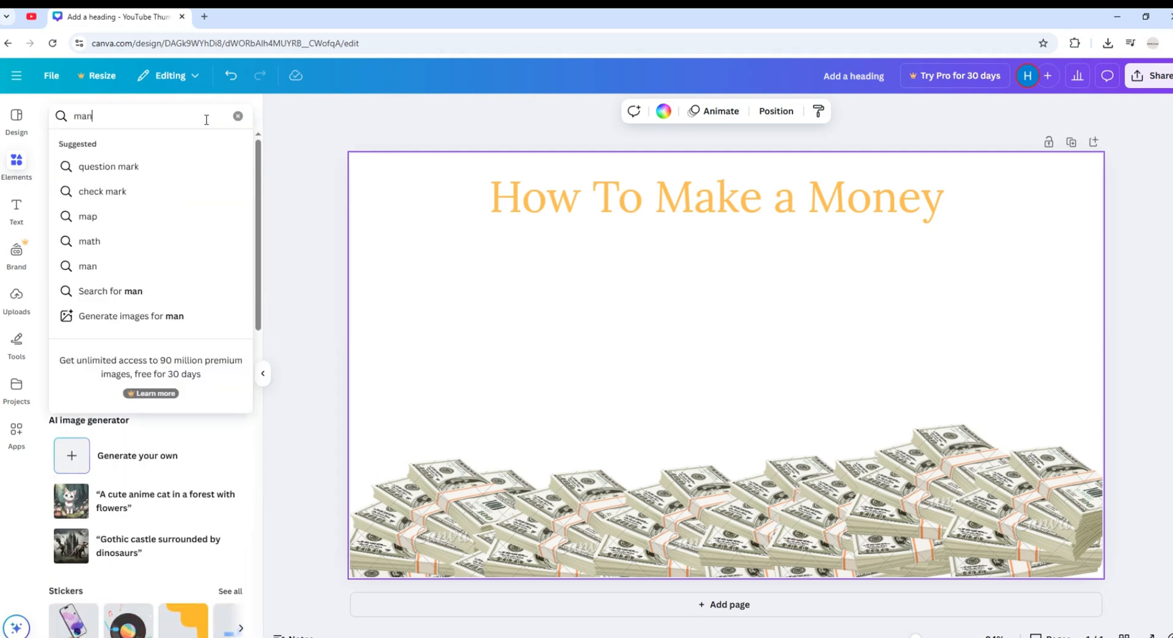
key("Return")
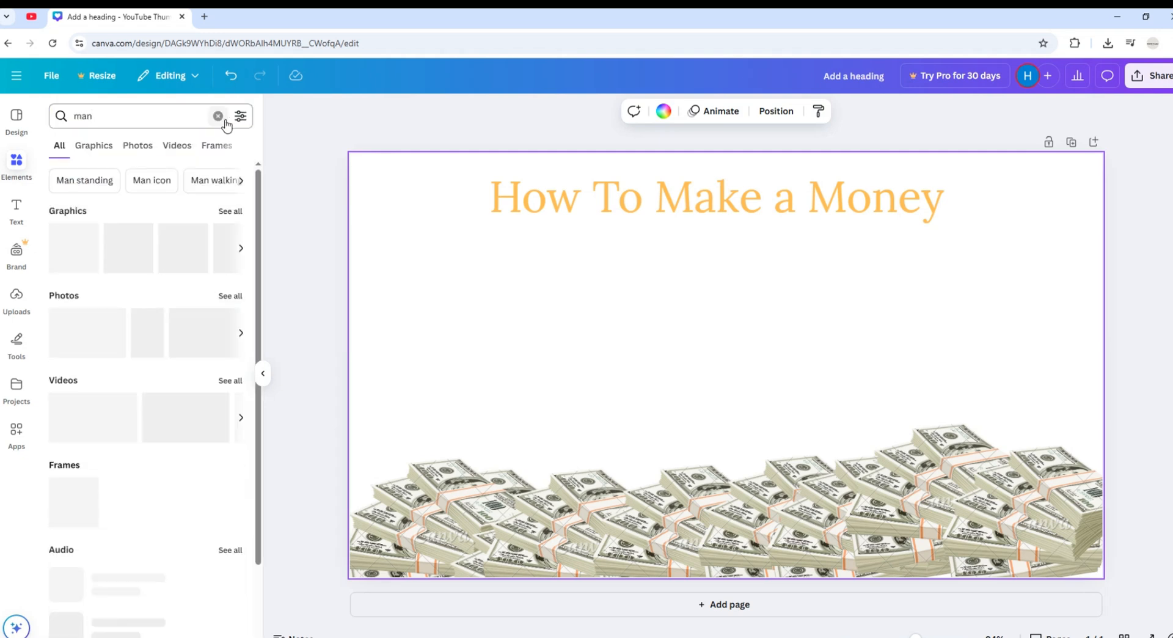
left_click(231, 211)
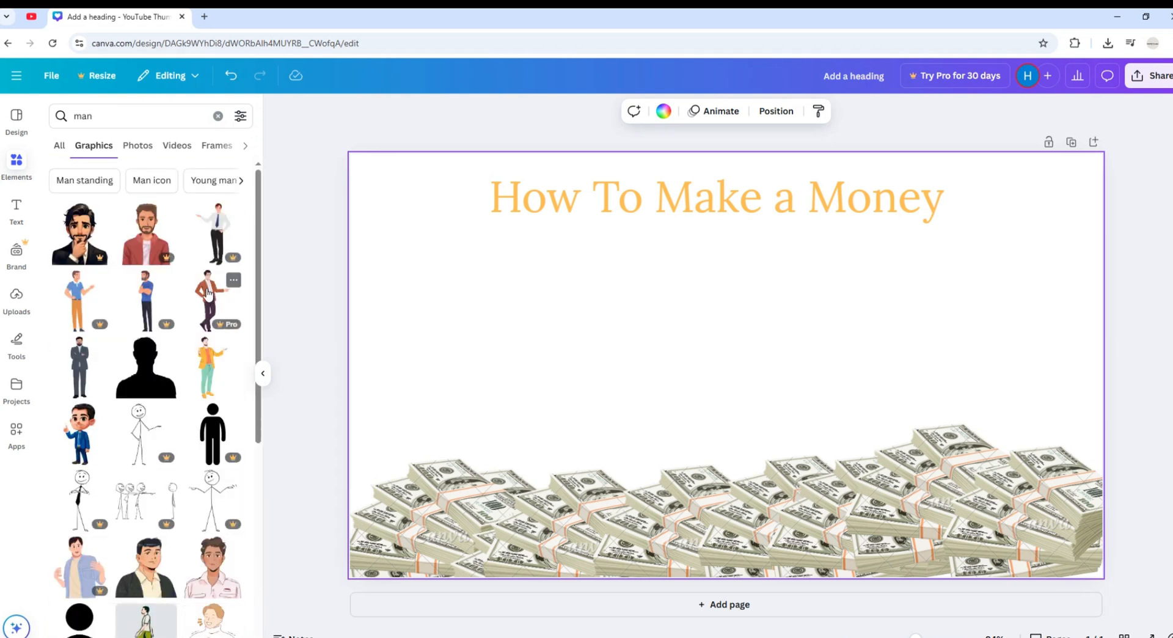
scroll(206, 295, "down", 5)
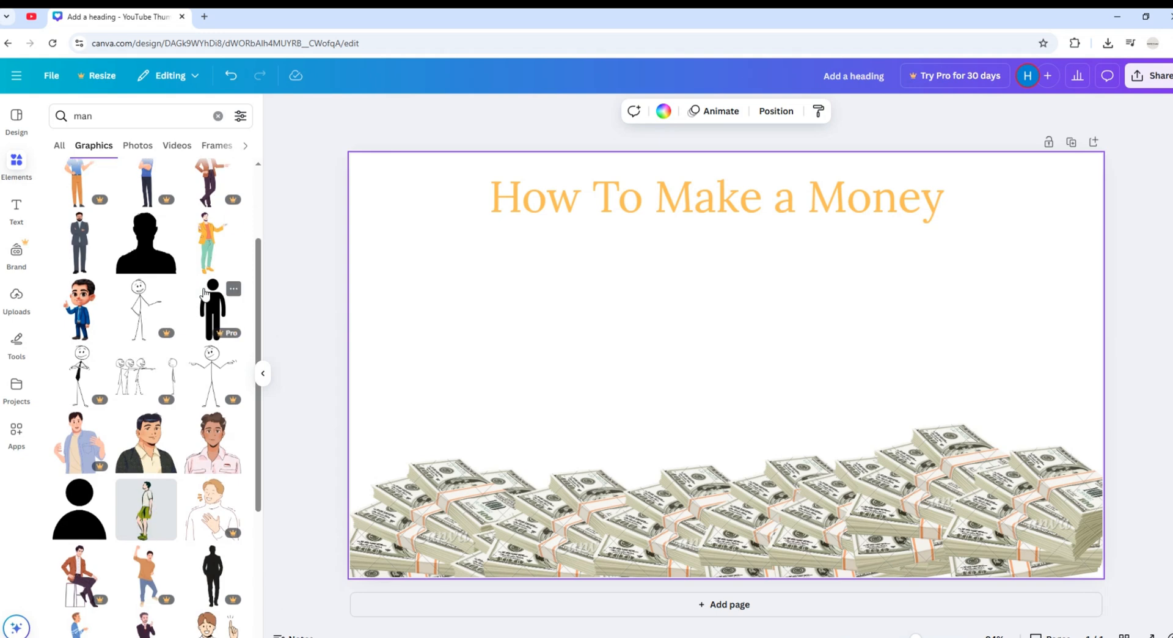
scroll(206, 296, "down", 4)
scroll(206, 295, "down", 5)
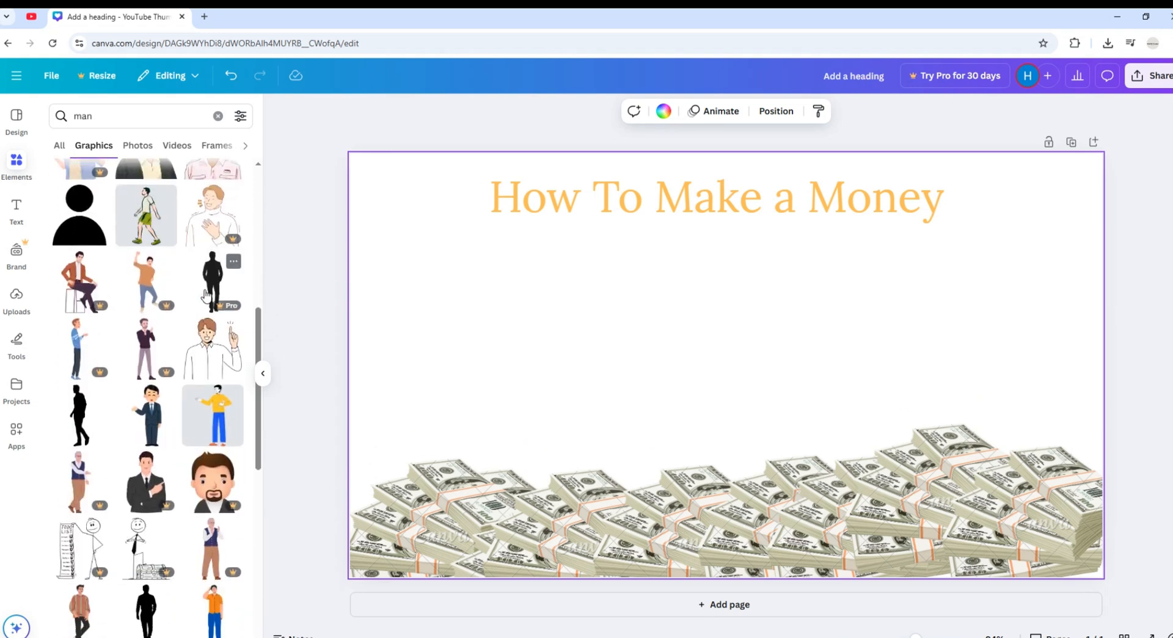
scroll(207, 295, "up", 4)
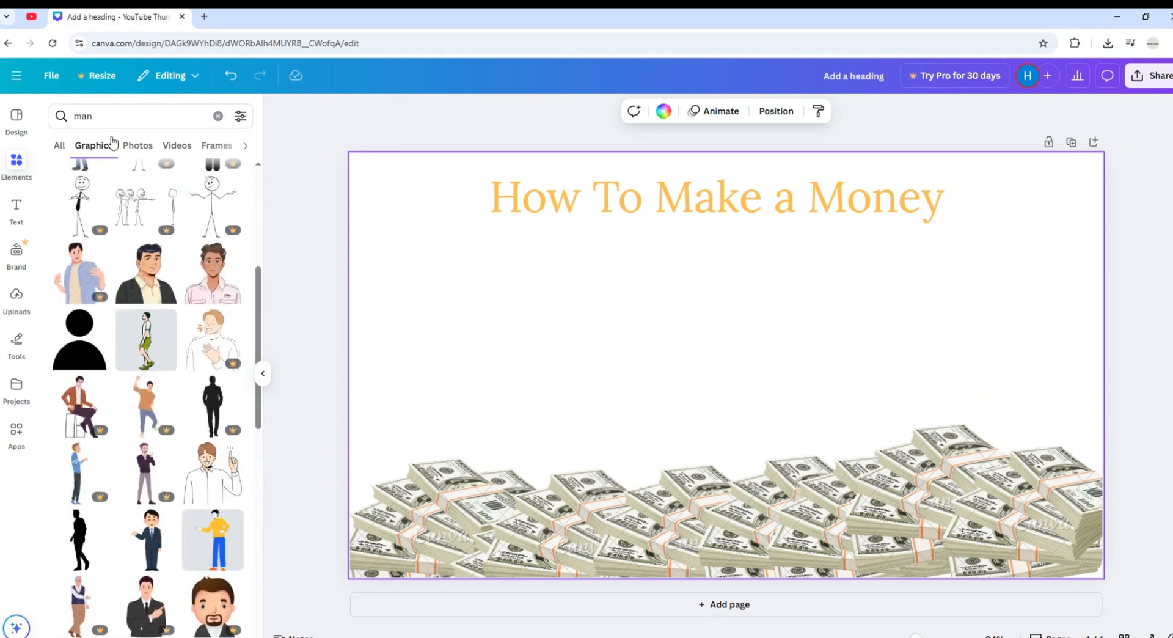
Add the photo of the man in a black sweater against a light blue background and narrow it slightly
left_click(127, 147)
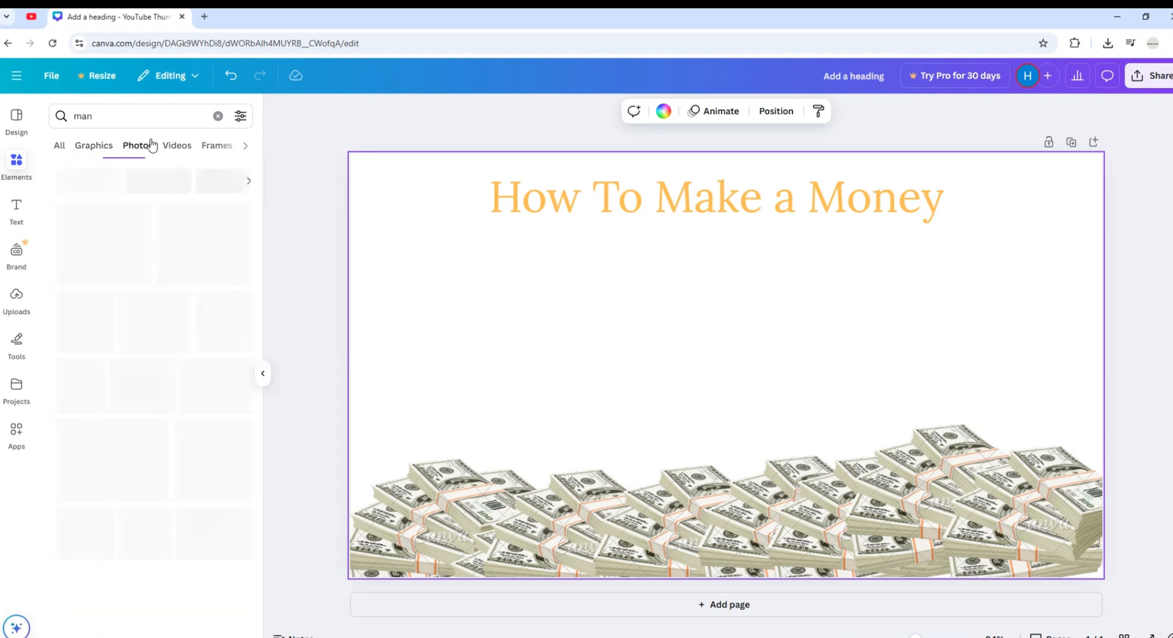
scroll(243, 231, "down", 1)
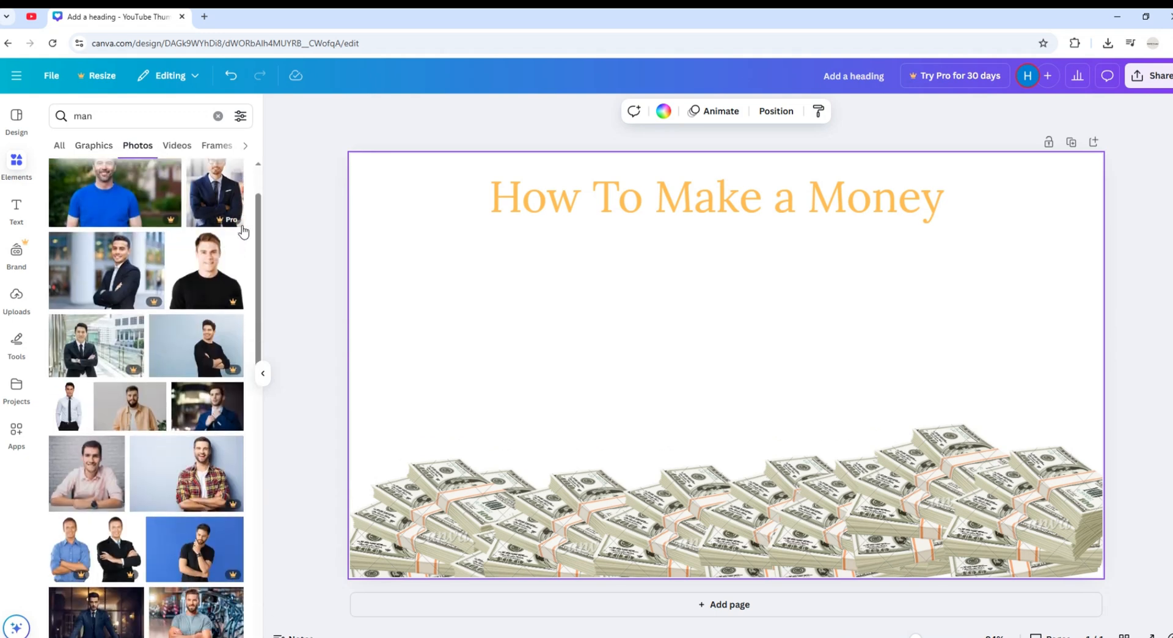
scroll(242, 231, "down", 2)
left_click(196, 237)
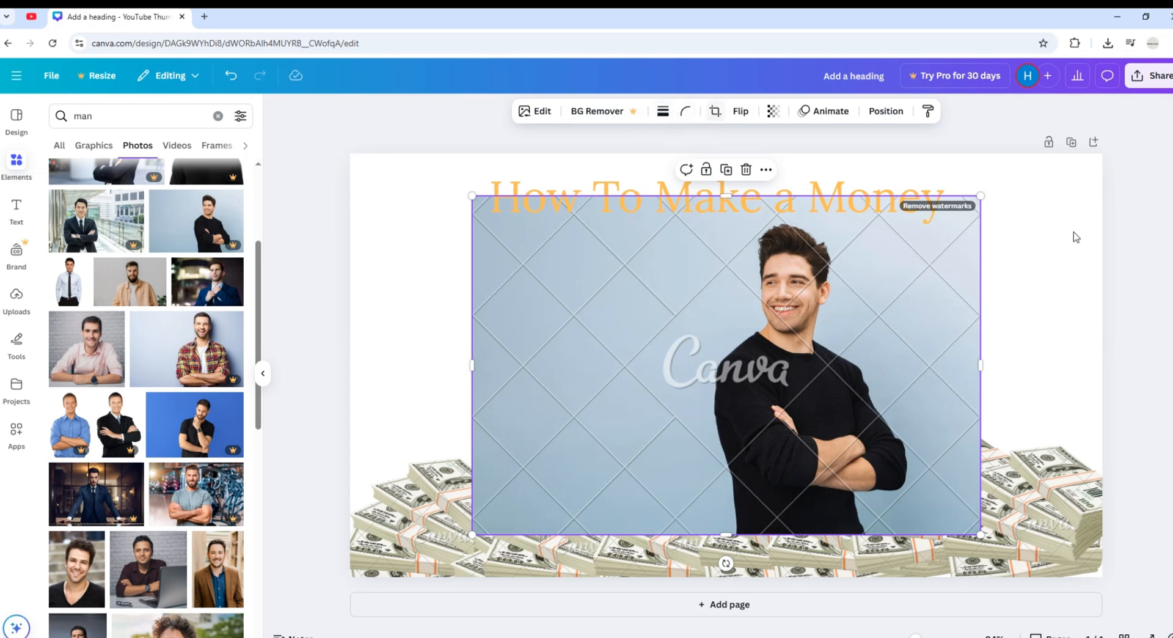
left_click_drag(981, 232, 969, 275)
Send the man photo to the back so it sits behind the cash stacks and heading
right_click(739, 365)
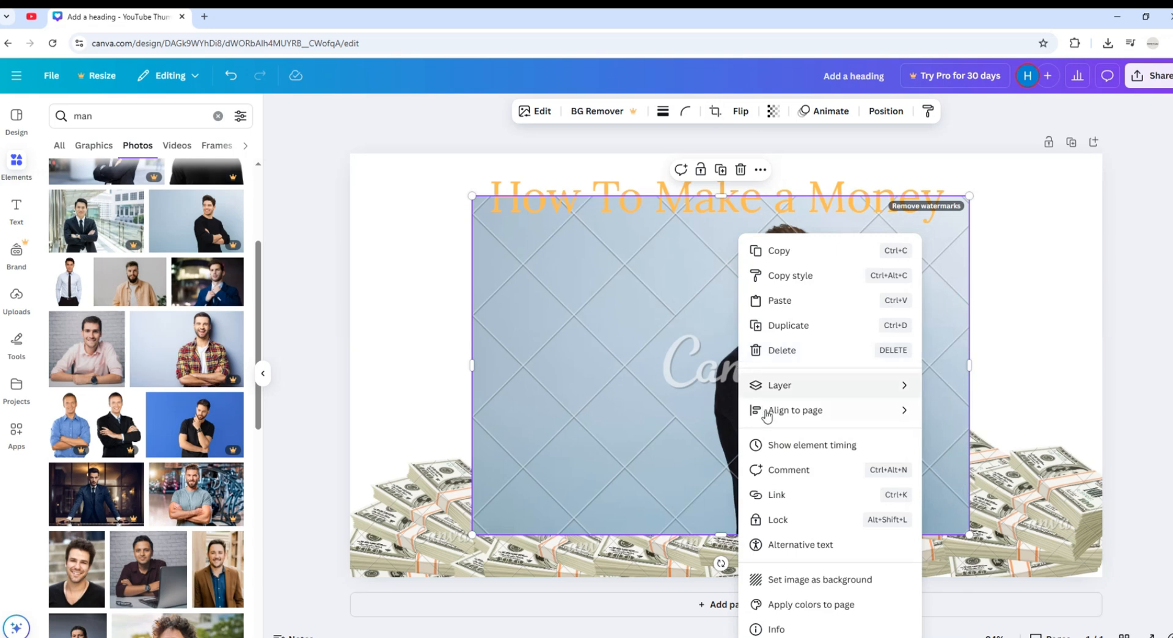
mouse_move(794, 390)
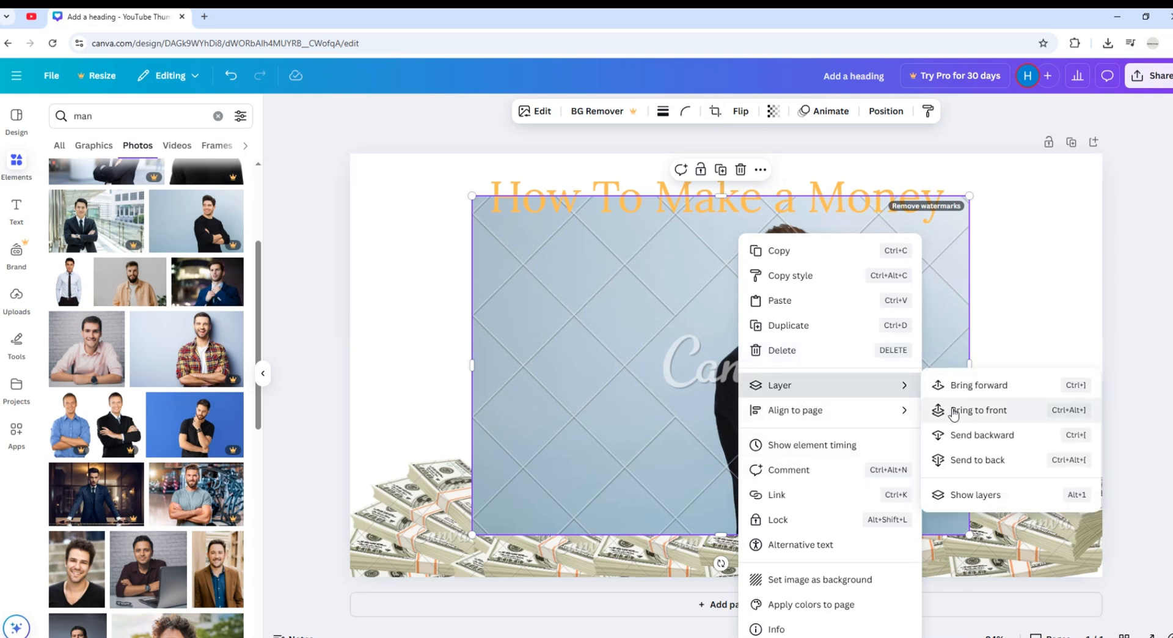
left_click(963, 436)
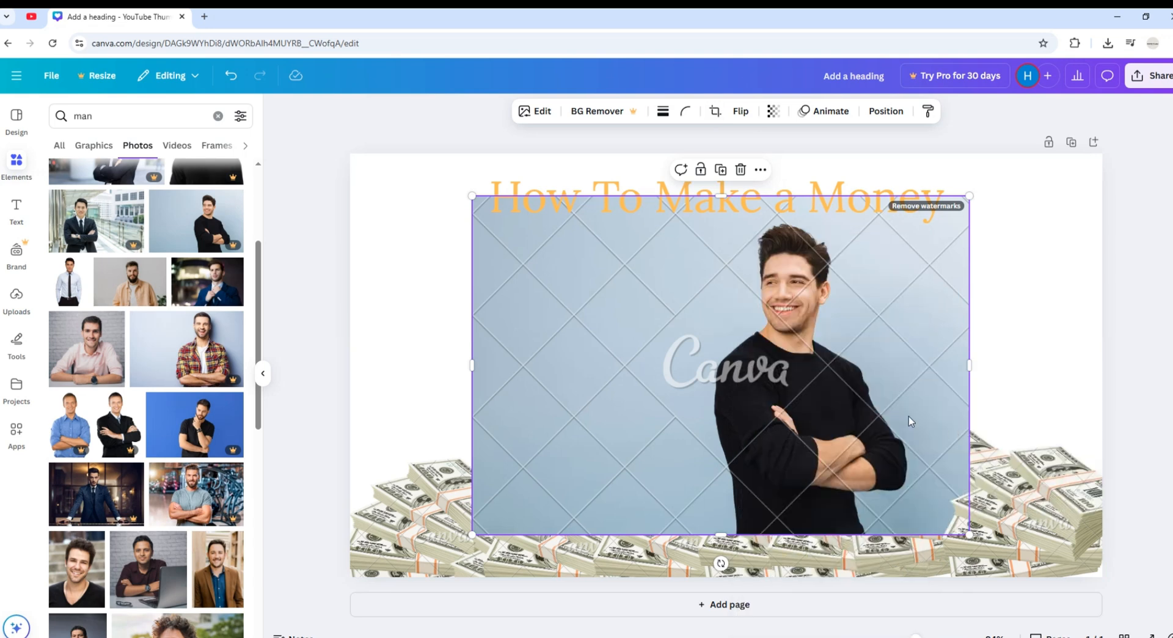
right_click(816, 406)
mouse_move(855, 413)
mouse_move(911, 391)
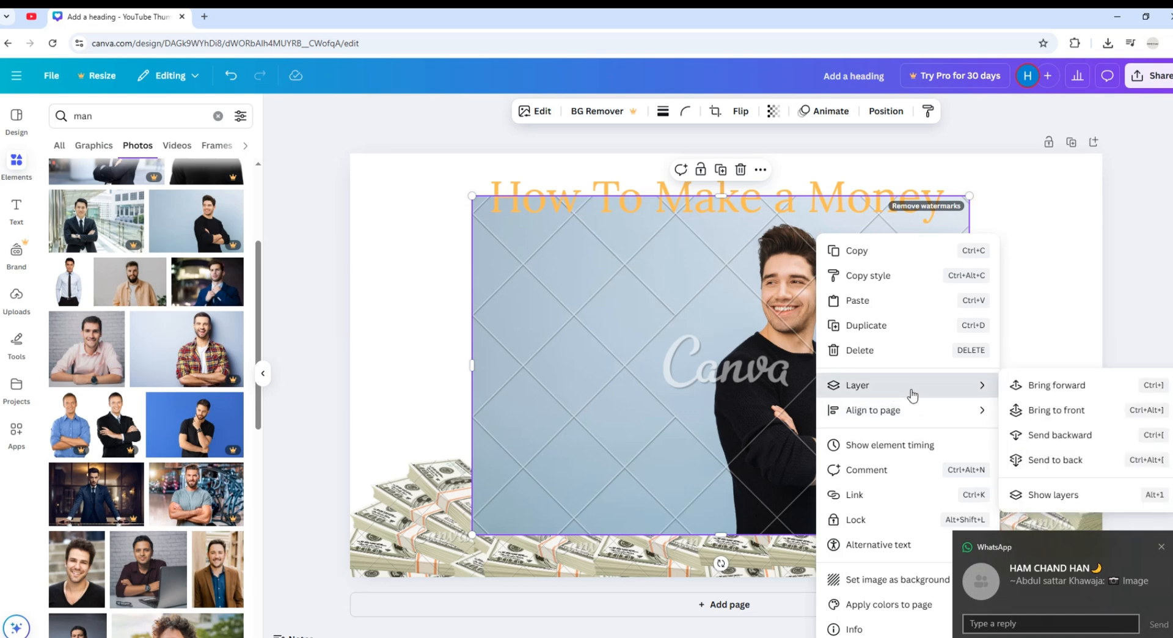
left_click(1027, 459)
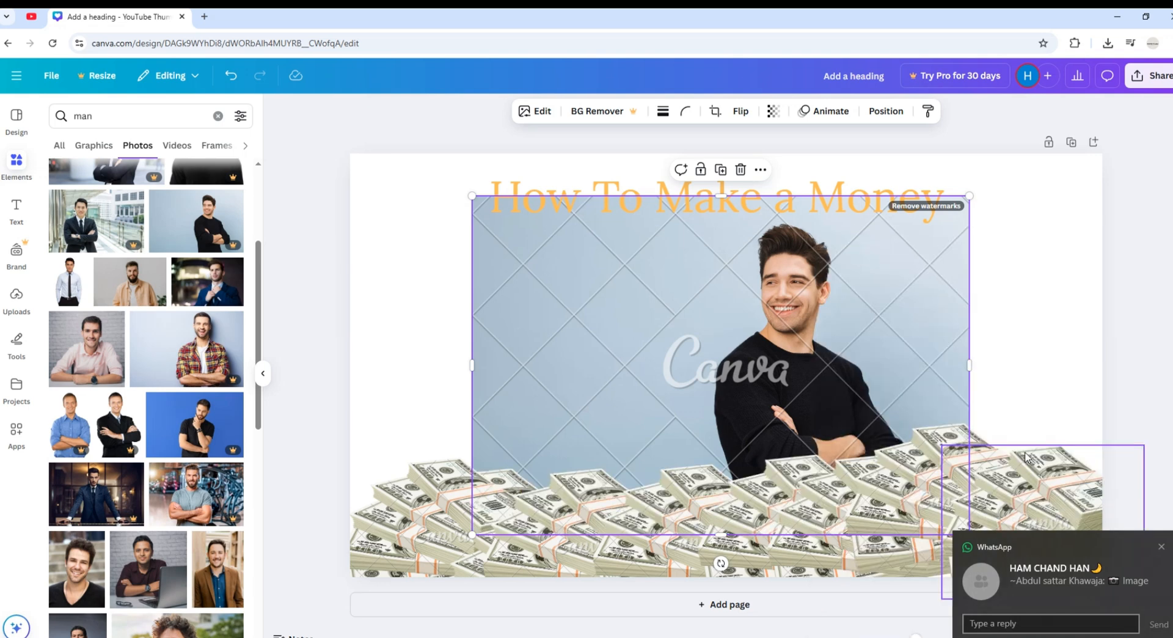
Try the man photo at the page's right edge and nearer the middle, and delete it
left_click_drag(846, 366, 998, 329)
left_click(1138, 386)
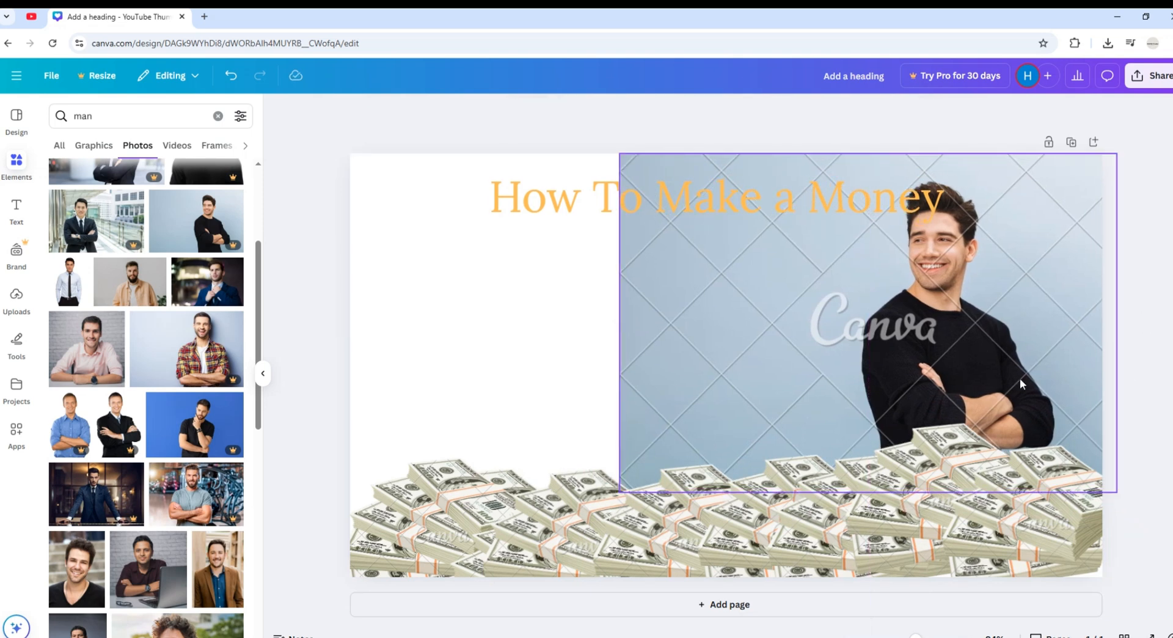
left_click(834, 370)
right_click(808, 352)
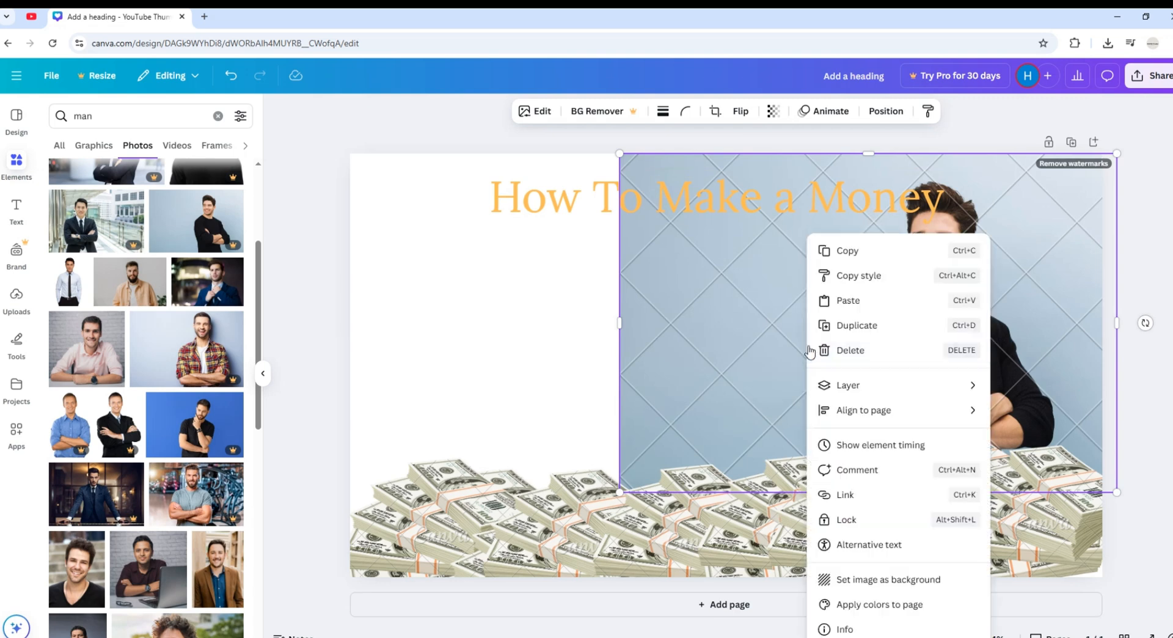
left_click(848, 332)
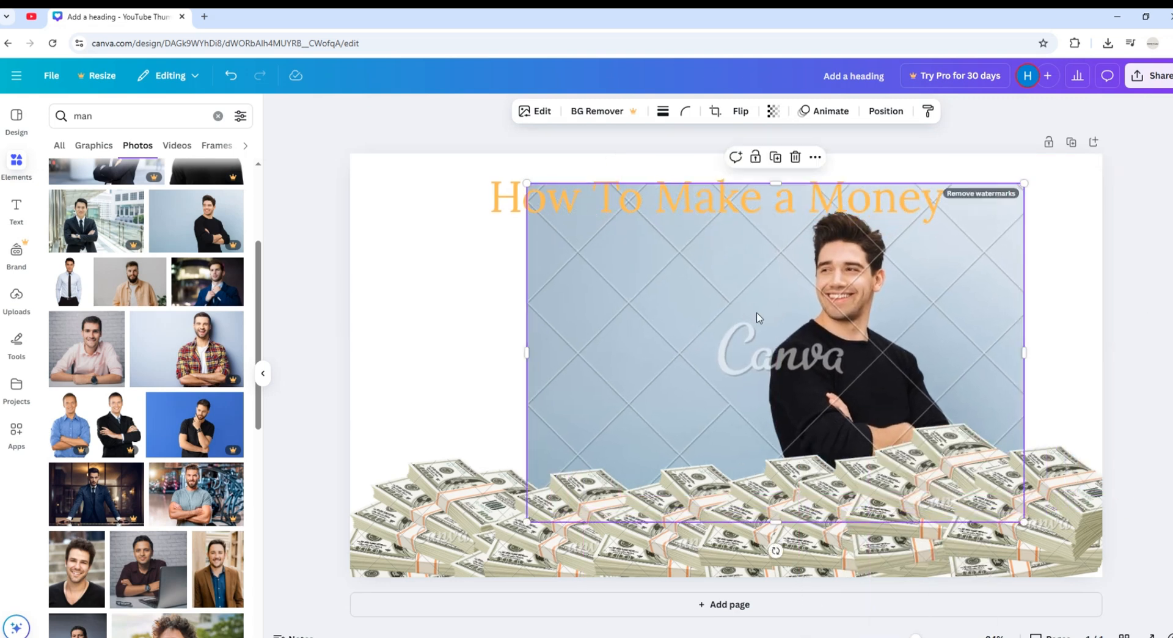
left_click(797, 158)
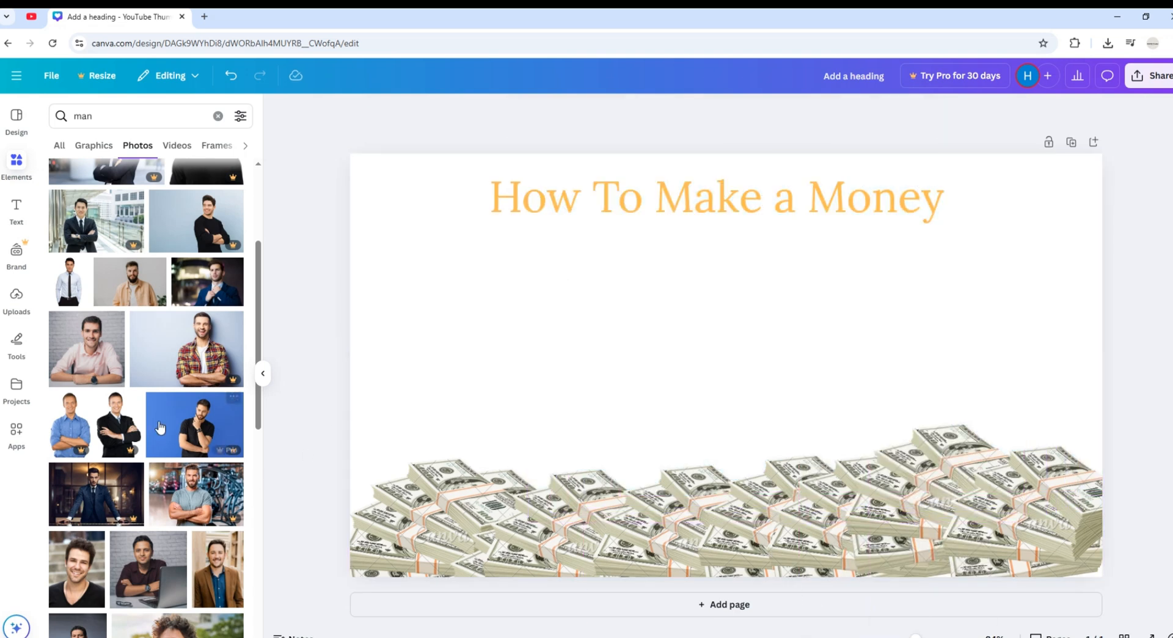
Add the cartoon graphic of the bearded man in a black suit to the middle of the page
left_click(99, 149)
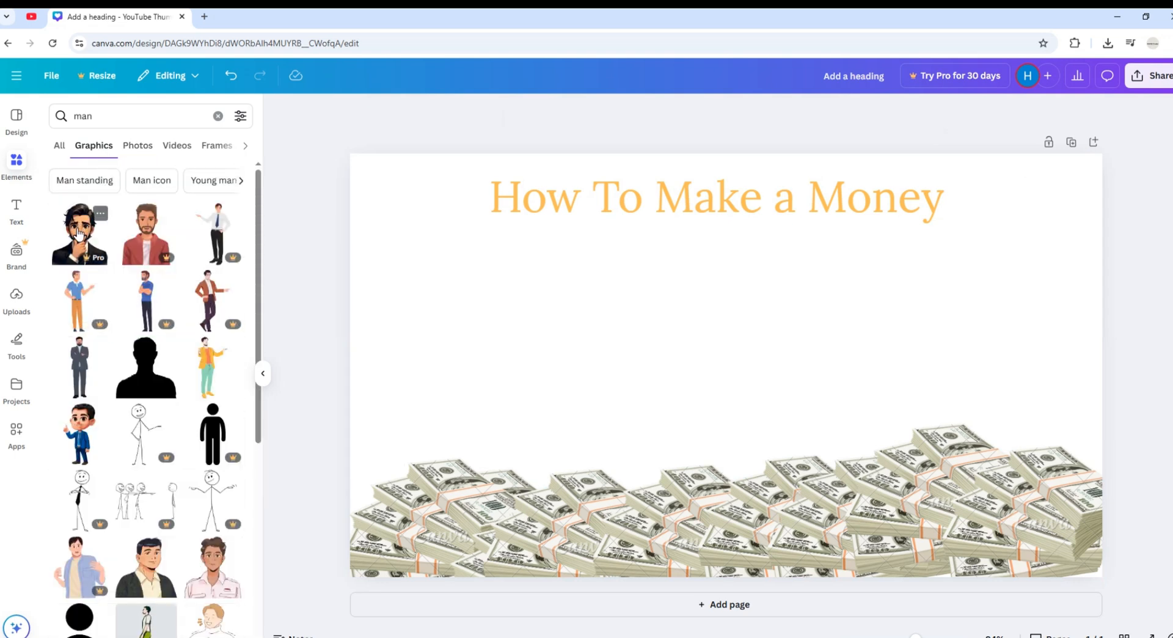
left_click_drag(78, 234, 585, 279)
left_click_drag(731, 413, 707, 331)
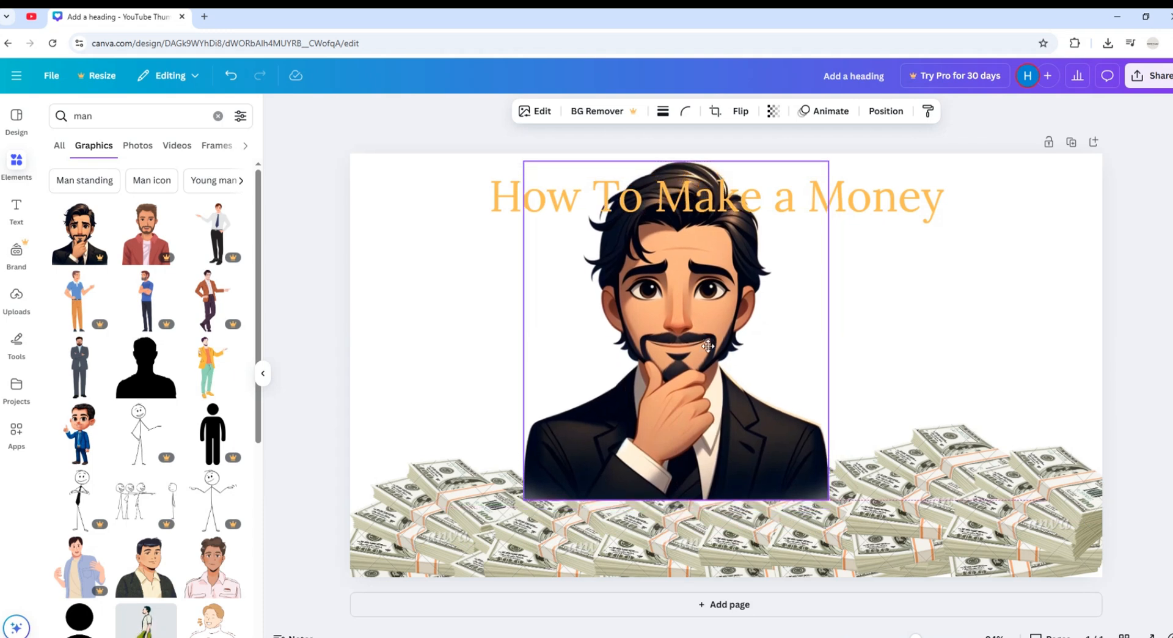
Send the cartoon man graphic to the back, behind the cash stacks and heading
right_click(735, 366)
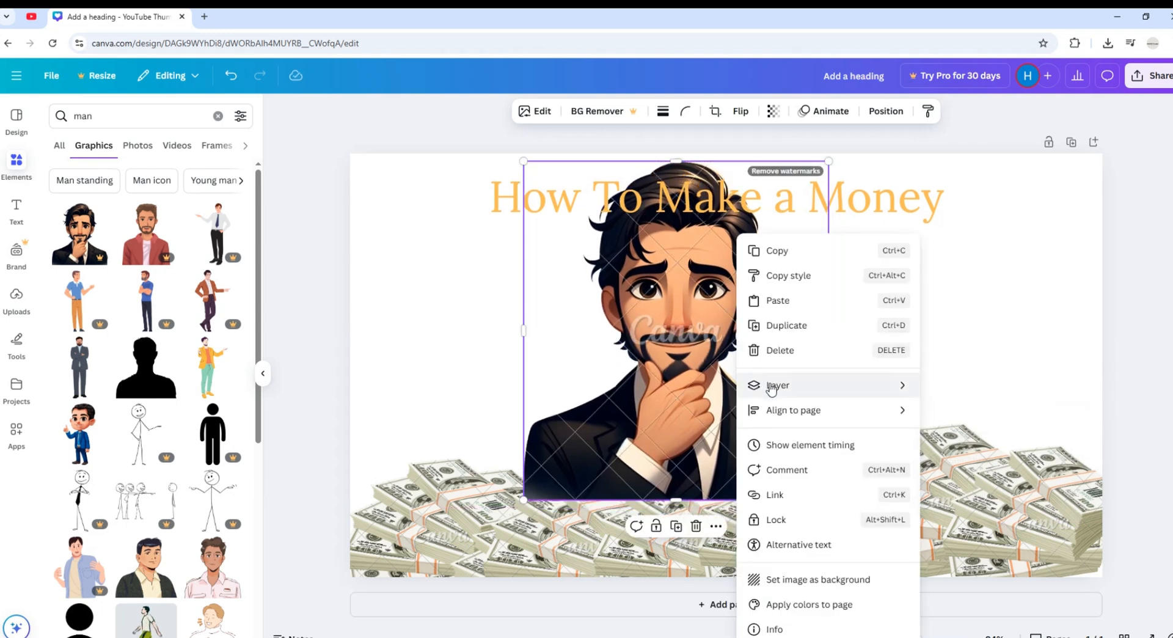
left_click(773, 387)
left_click(1001, 465)
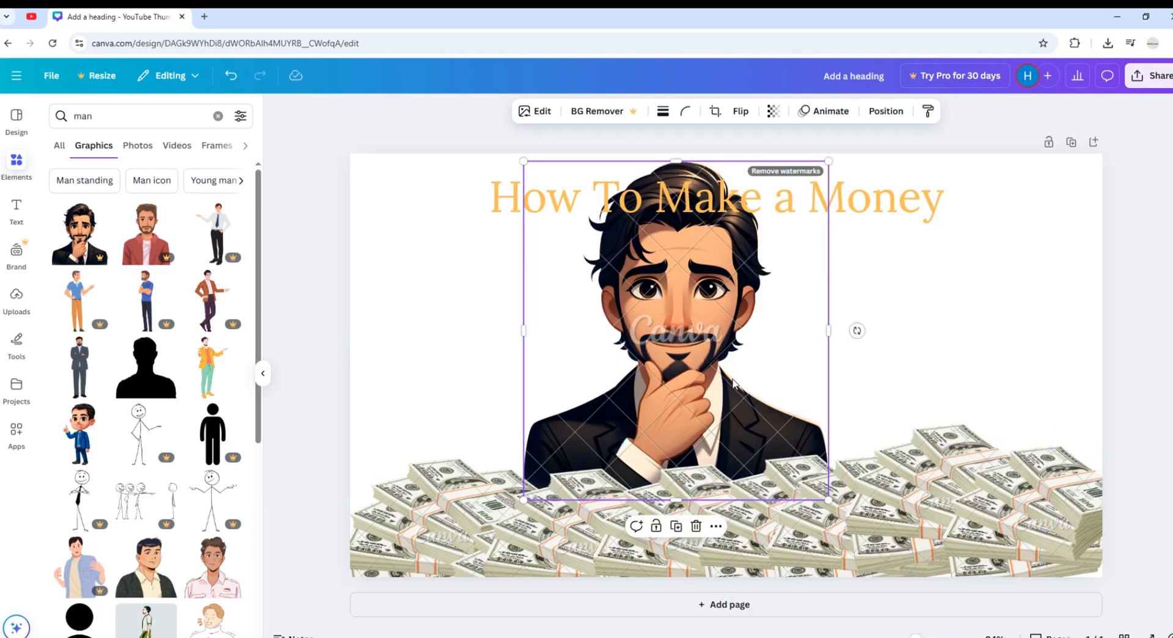
Shrink the cartoon man and place him below the heading near the page's center, with his lower edge behind the cash
left_click_drag(725, 391, 739, 438)
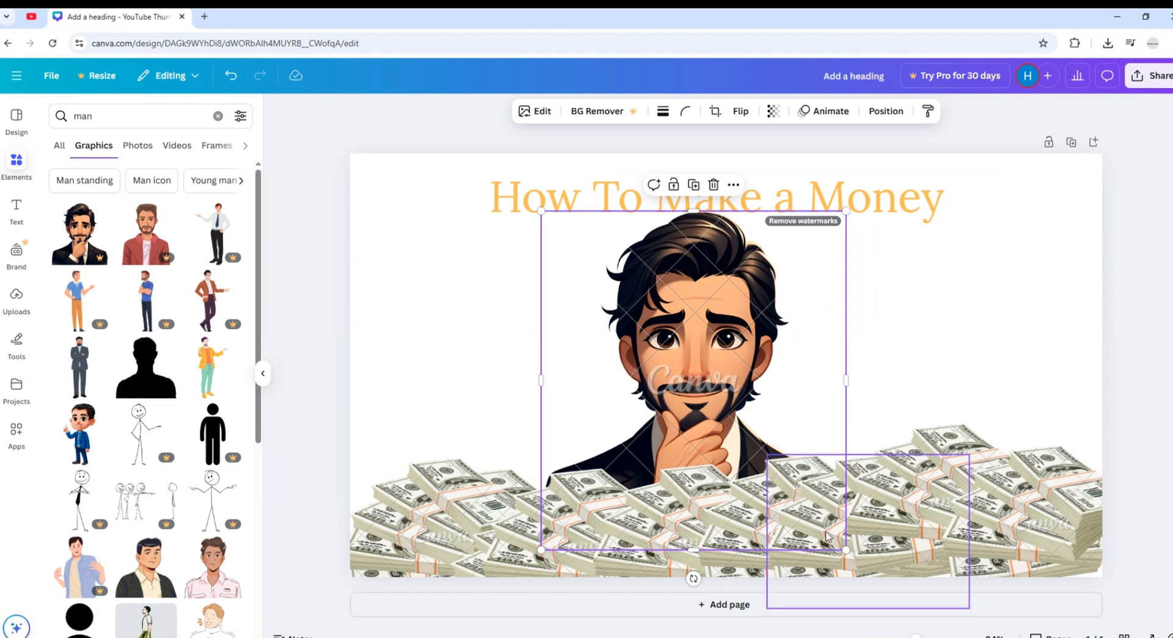
left_click_drag(831, 542, 795, 492)
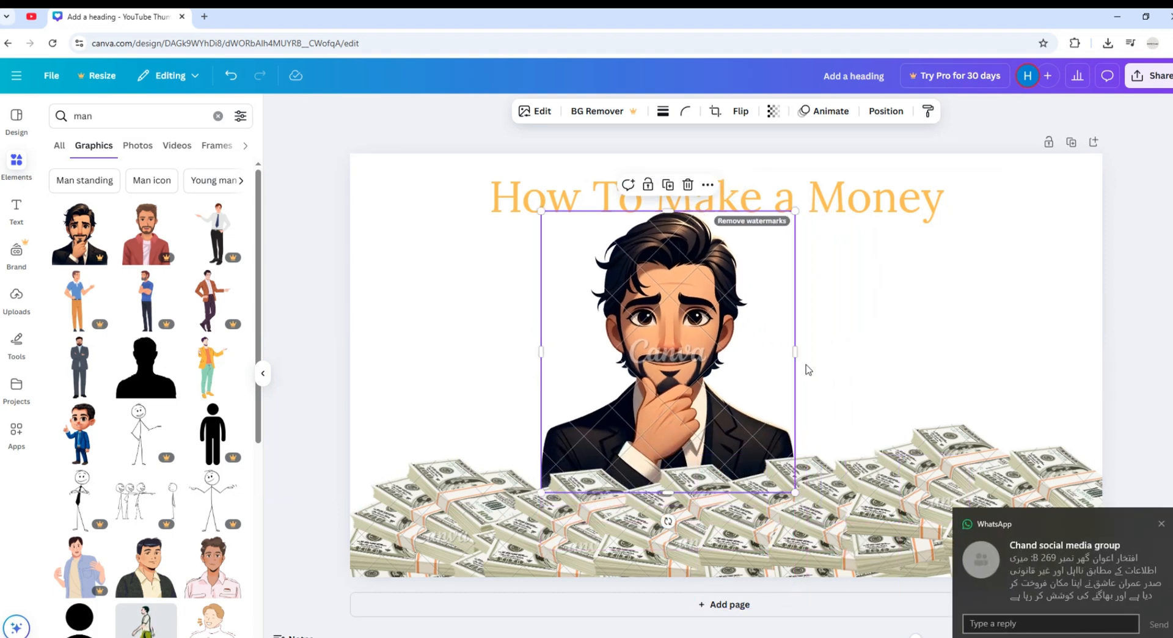
left_click_drag(784, 384, 810, 385)
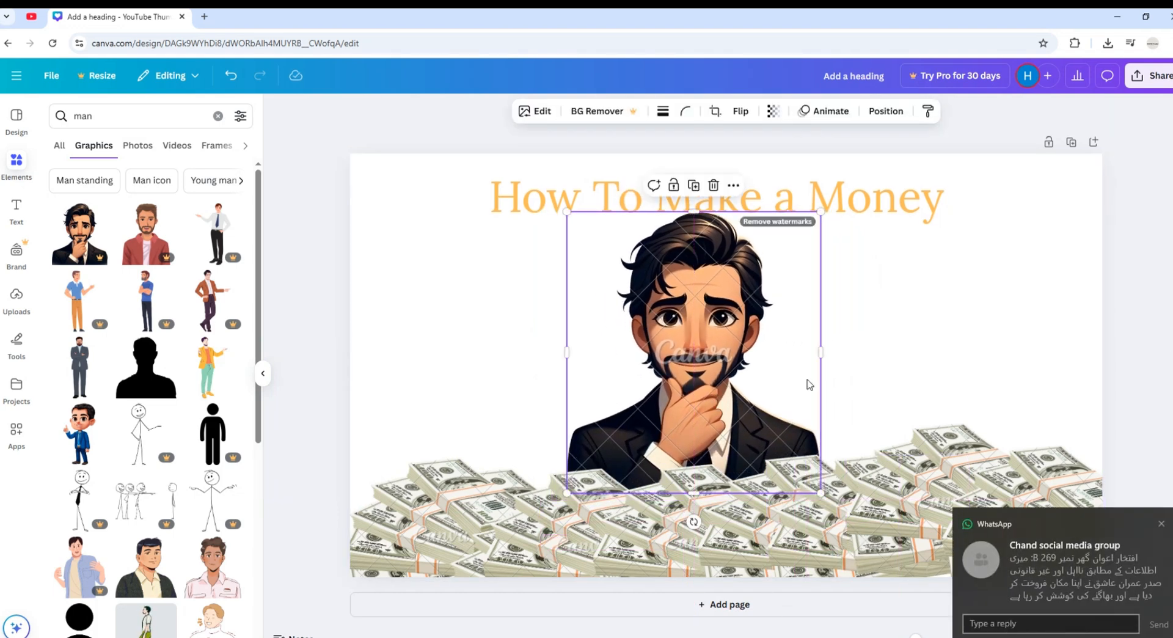
left_click(1134, 379)
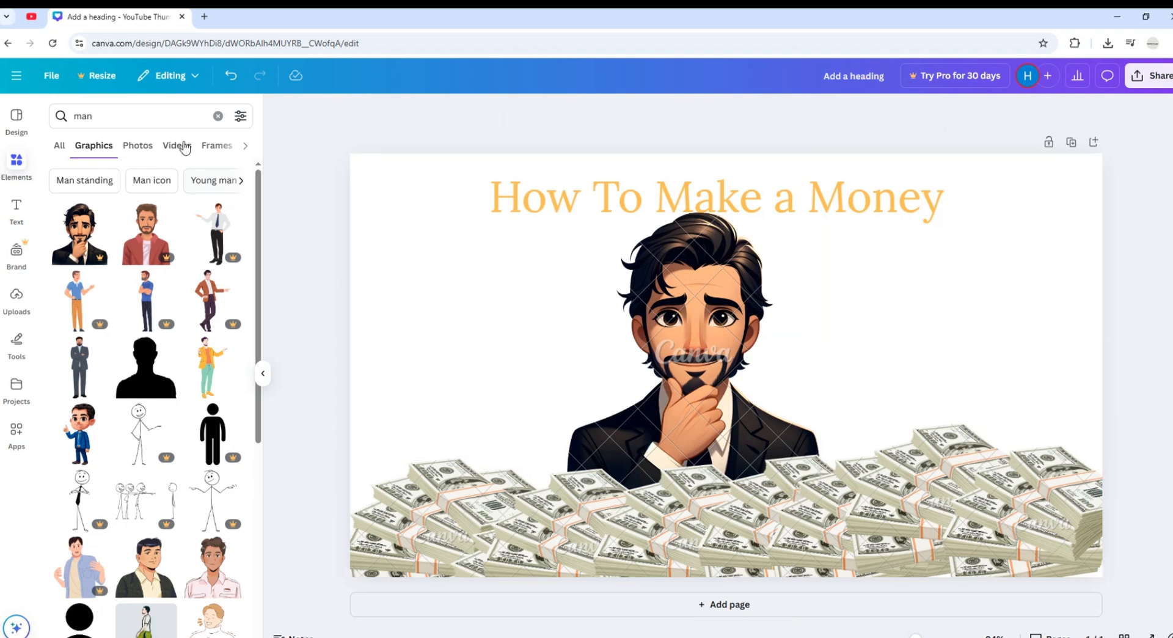
Replace the "man" search with a search of the elements library for "Quotex"
left_click(214, 117)
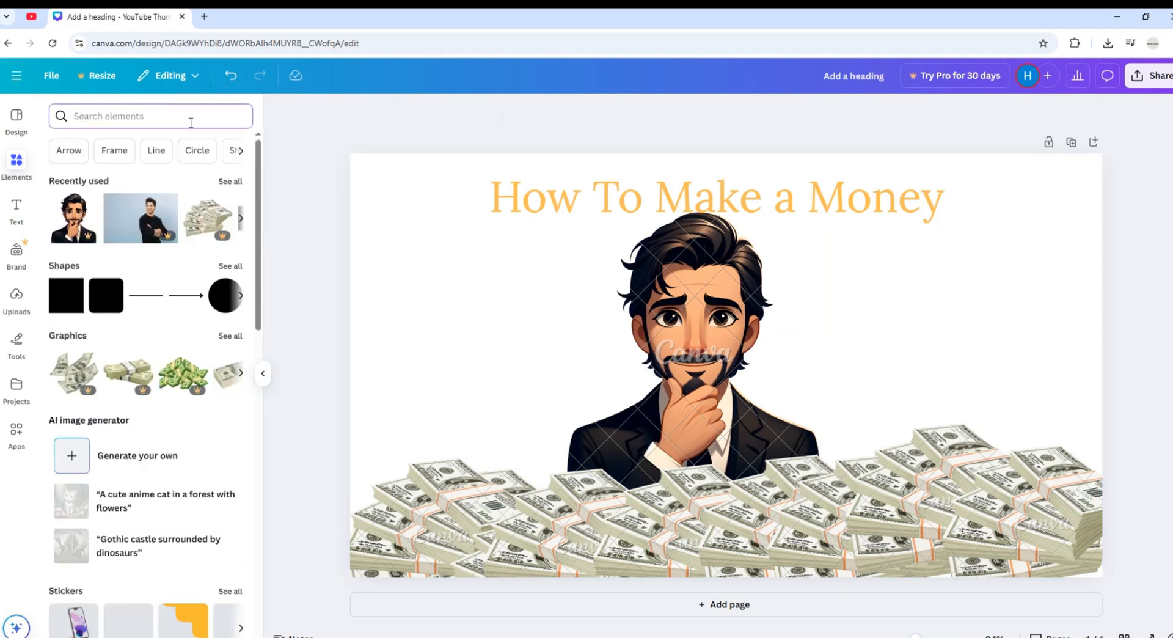
type("can")
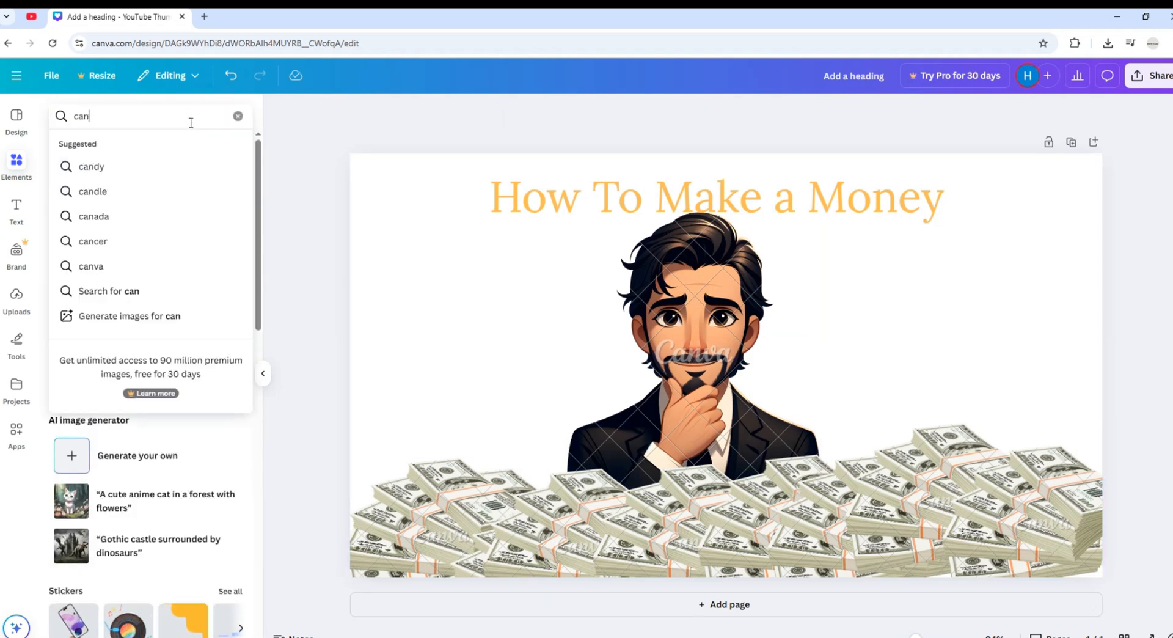
key("BackSpace")
key("BackSpace")
type("Q")
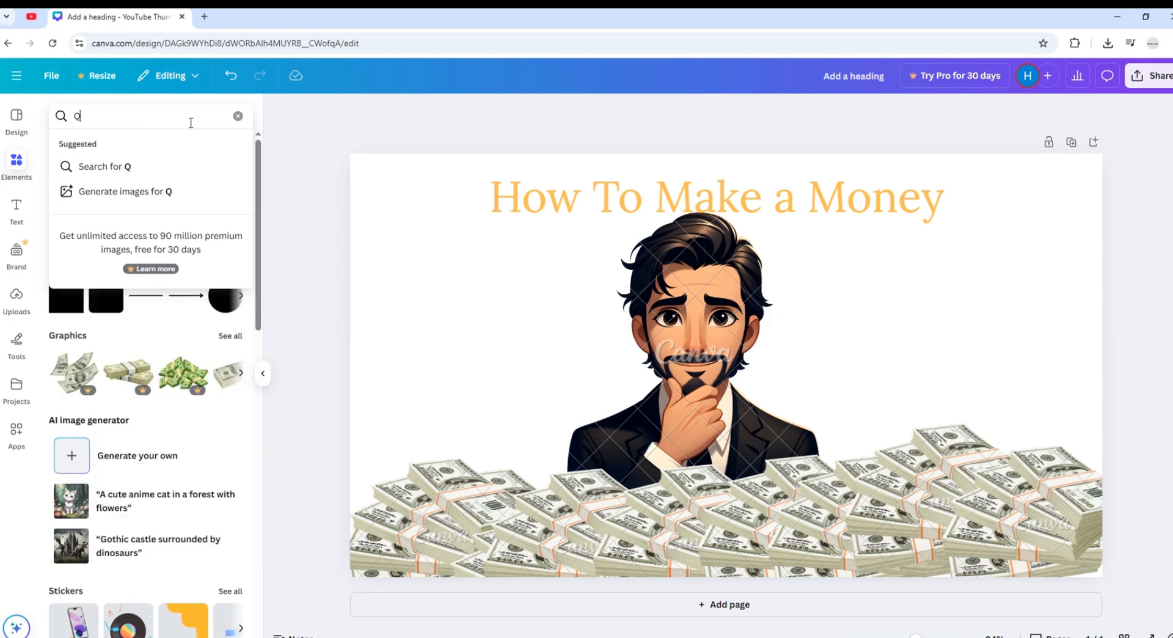
type("uotex")
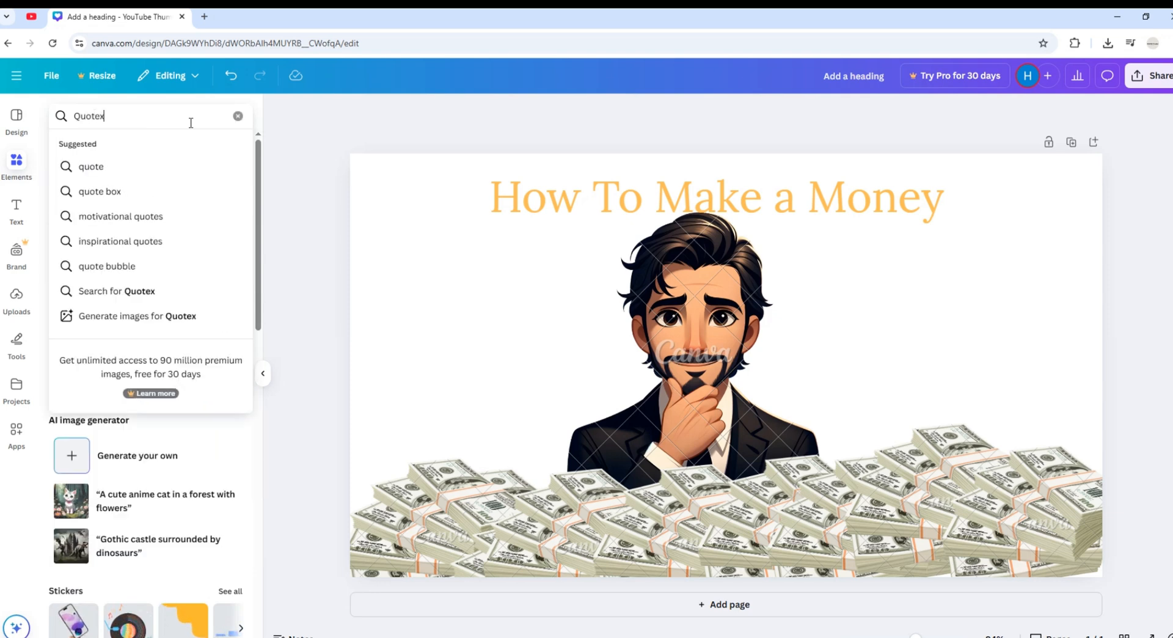
key("Return")
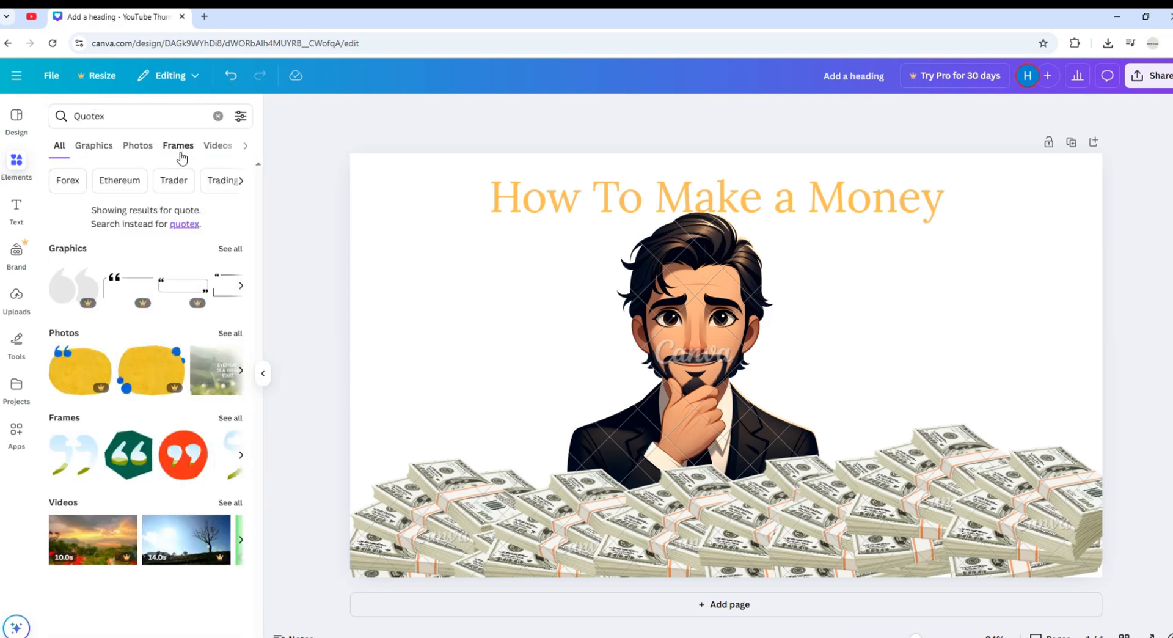
Search the elements library for "Canva logo" and show all matching graphics
left_click(126, 119)
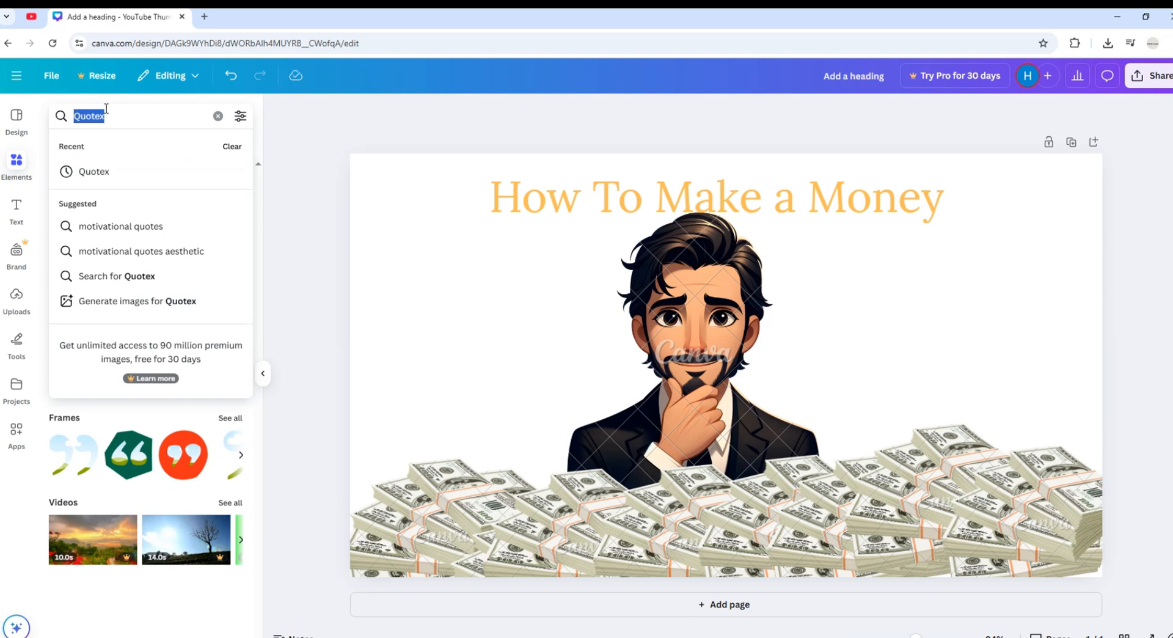
type("Ca")
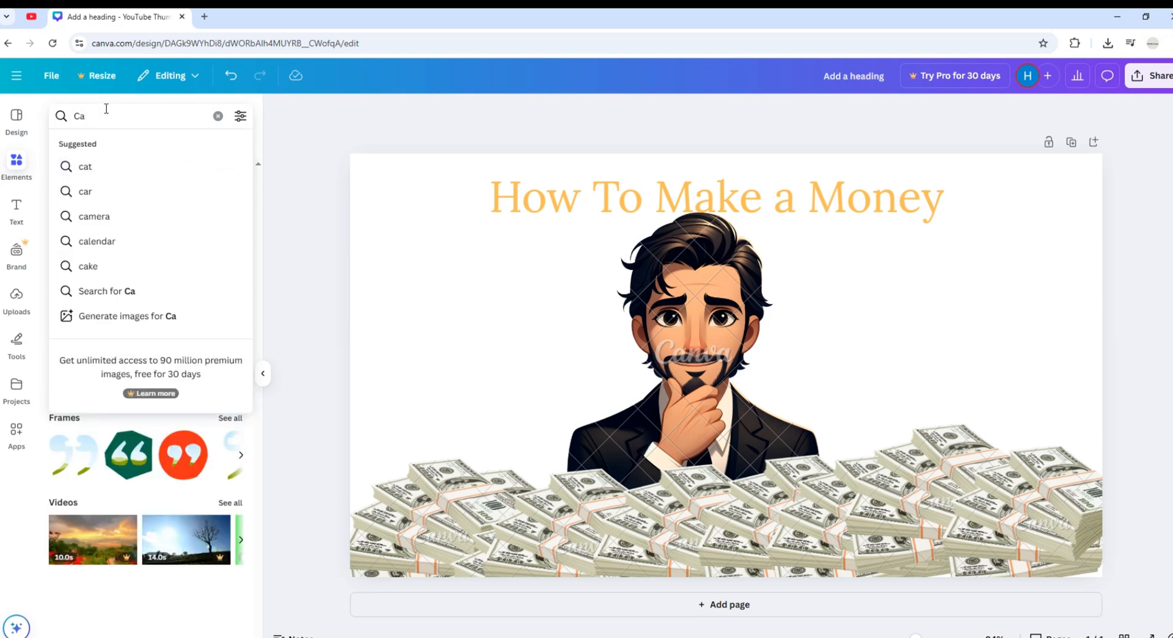
type("nva log")
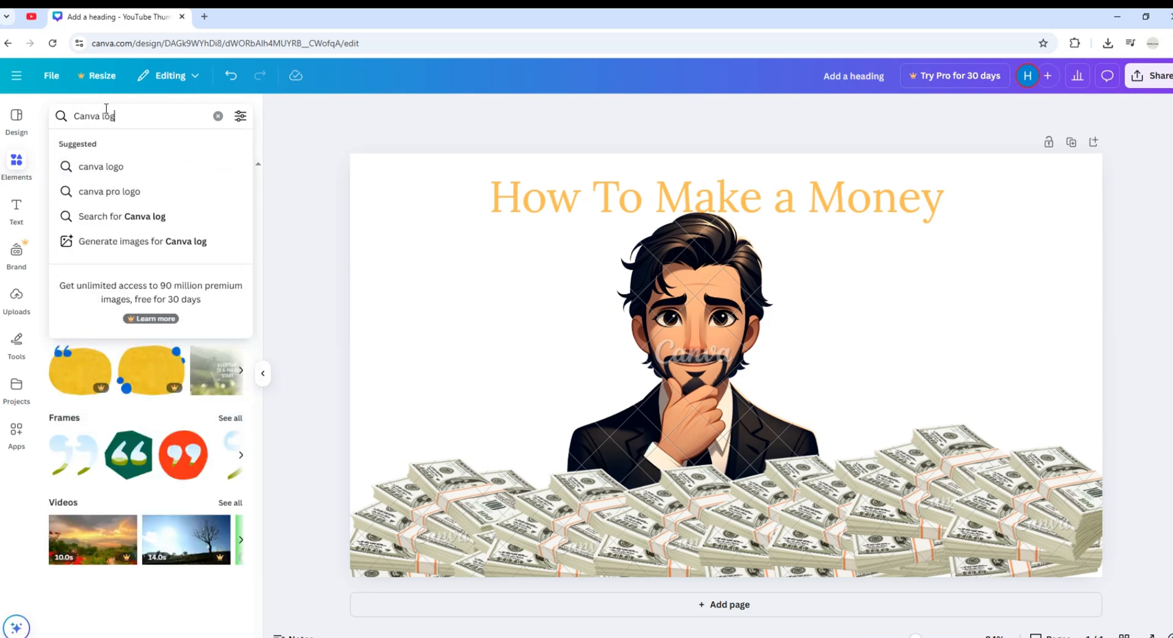
type("og")
key("Return")
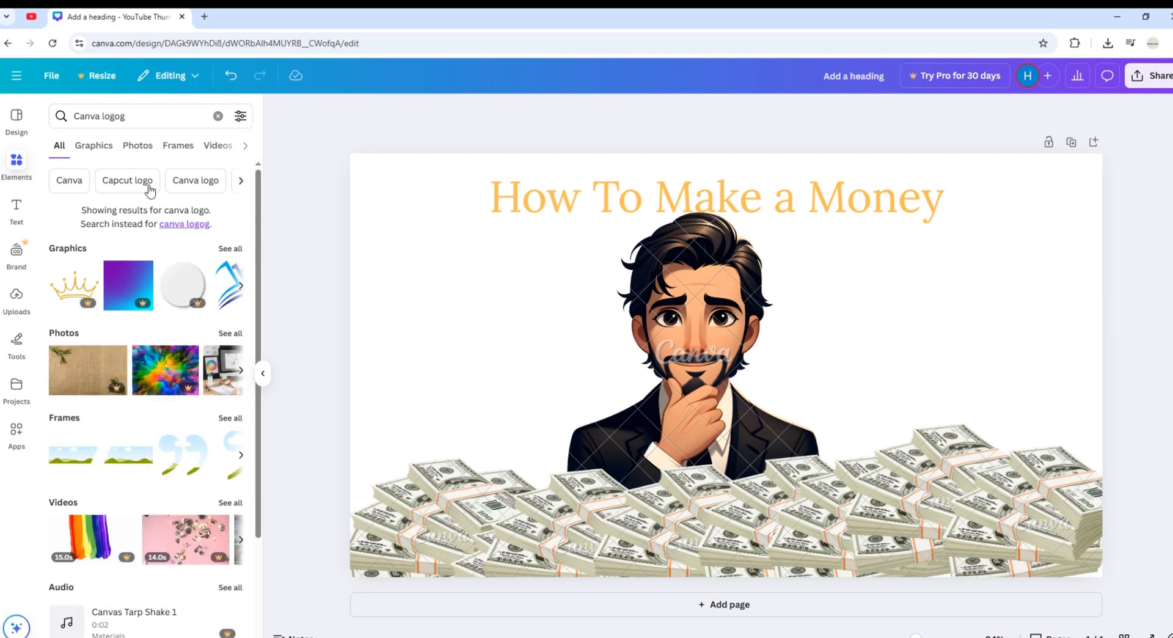
left_click(147, 120)
key("BackSpace")
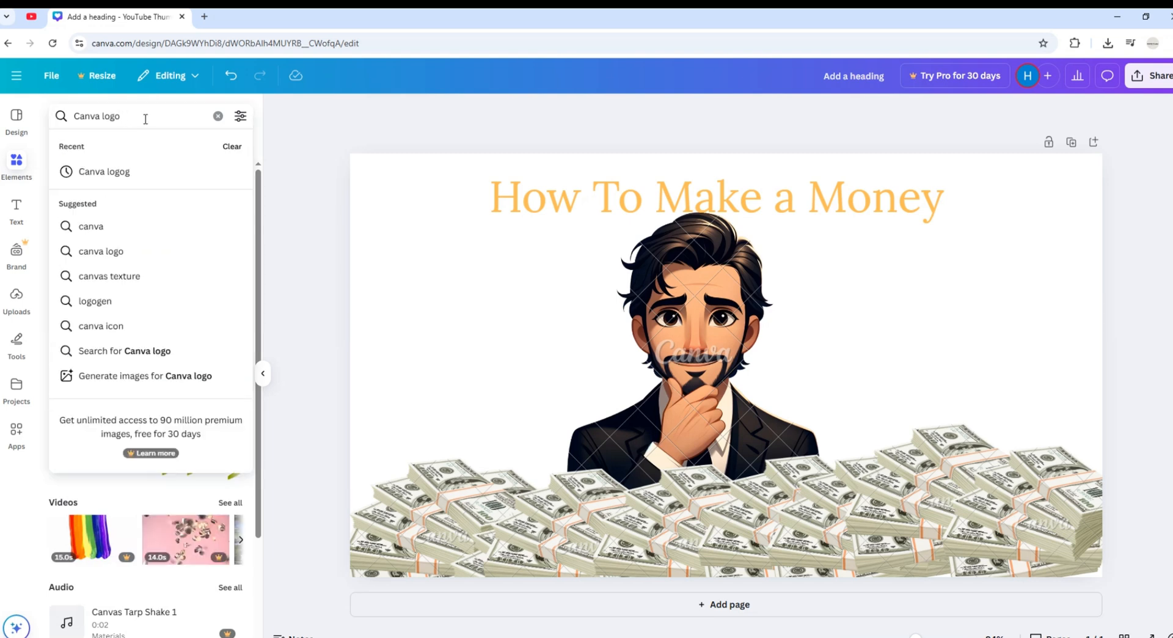
key("Return")
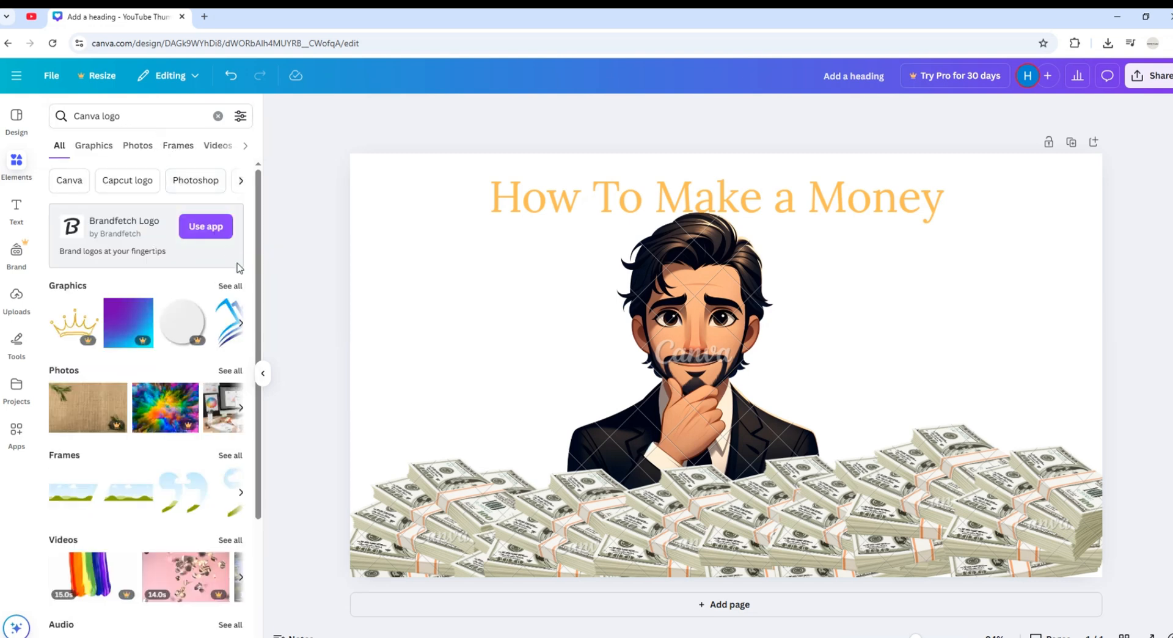
left_click(231, 285)
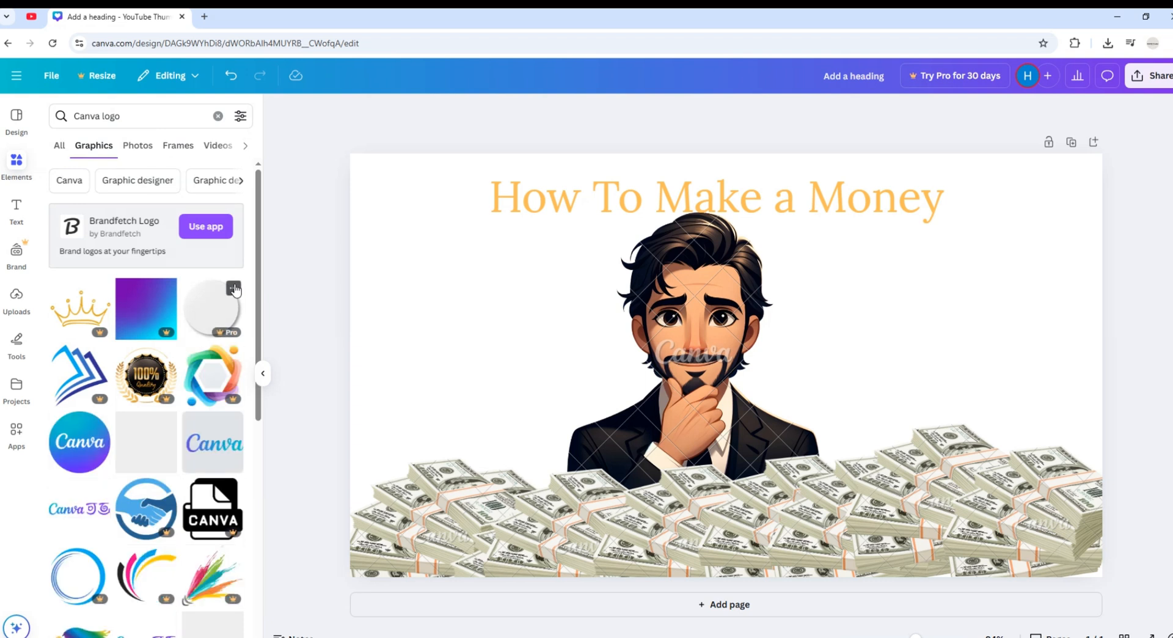
Add the round blue-purple Canva logo, enlarge it, and place it between the page's left edge and the cartoon man, above the cash
left_click_drag(79, 459, 408, 255)
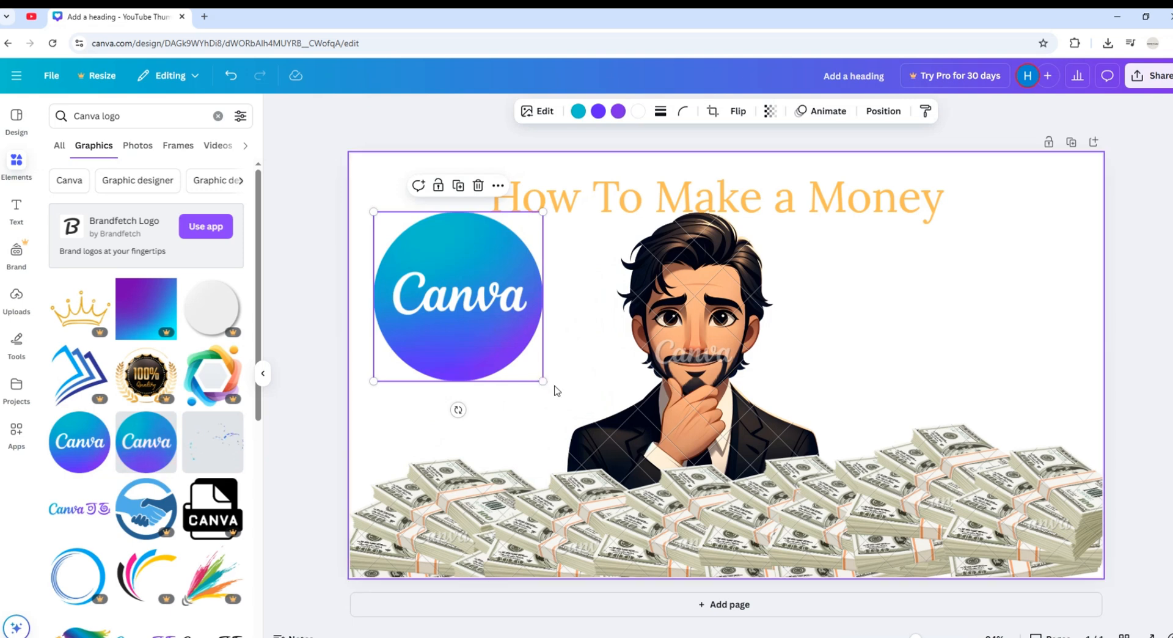
left_click_drag(543, 382, 592, 431)
left_click_drag(535, 350, 526, 374)
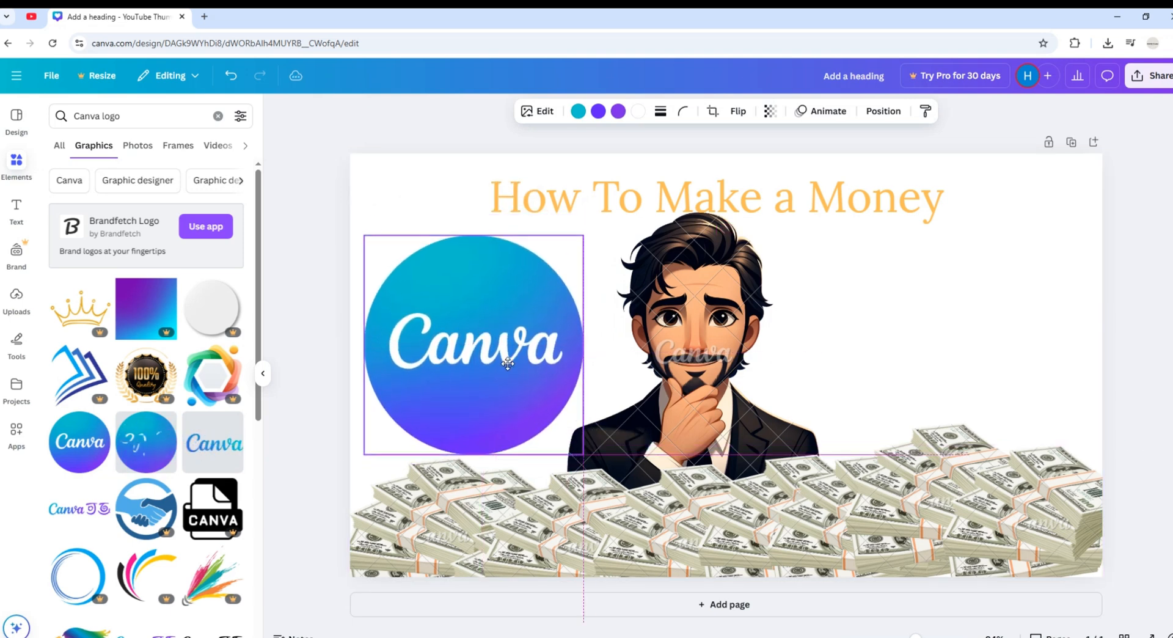
left_click(1153, 208)
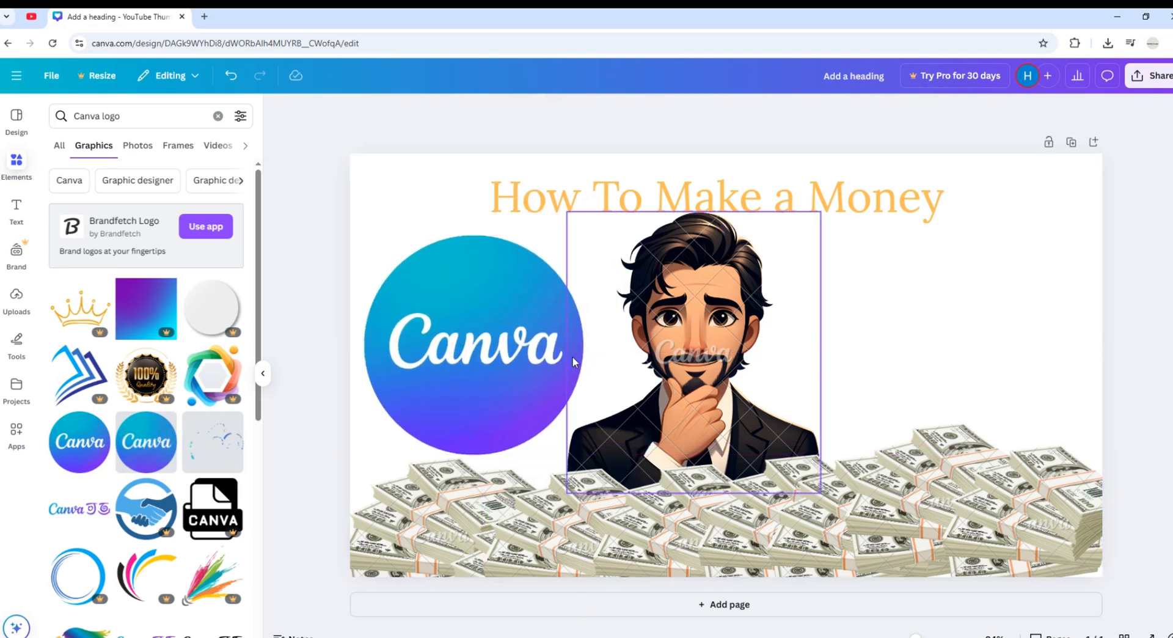
Add the gold crown graphic over the top of the Canva logo, and move the logo slightly down and right beneath it
left_click(80, 328)
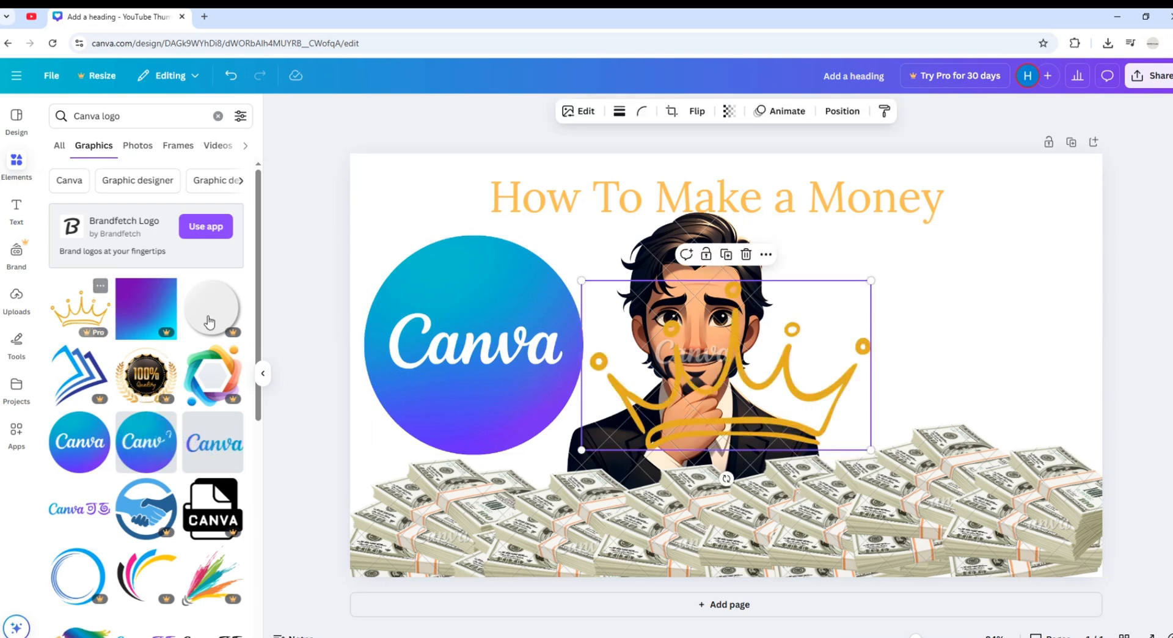
left_click_drag(817, 450, 425, 237)
left_click_drag(473, 274, 615, 310)
left_click_drag(481, 374, 500, 394)
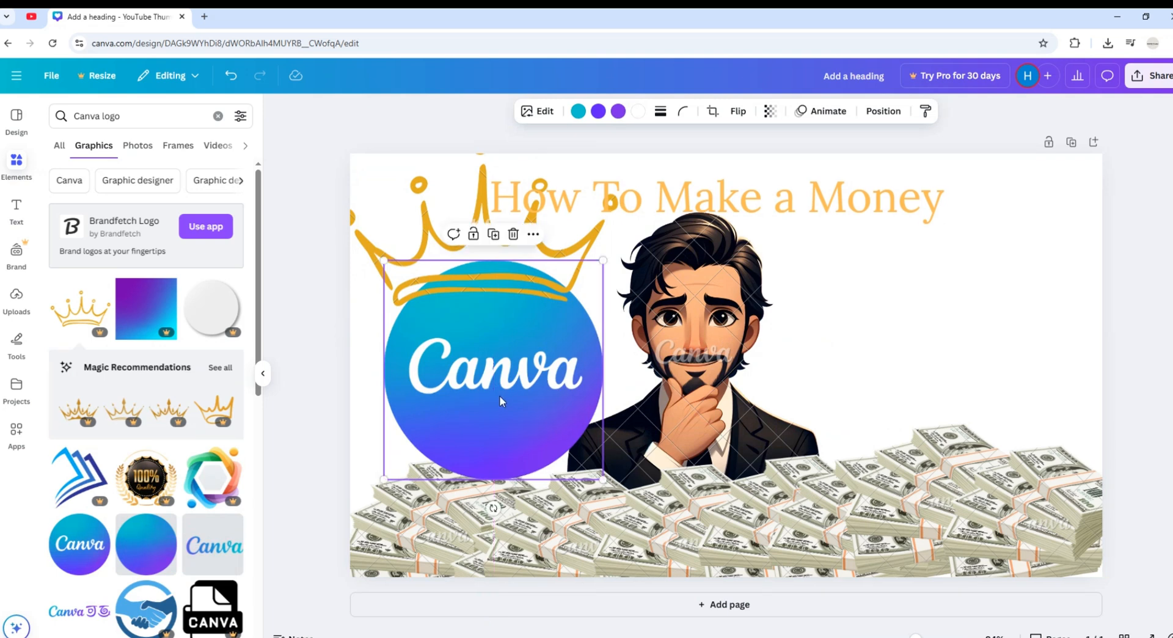
Send the gold crown to the back, behind the Canva logo
right_click(452, 263)
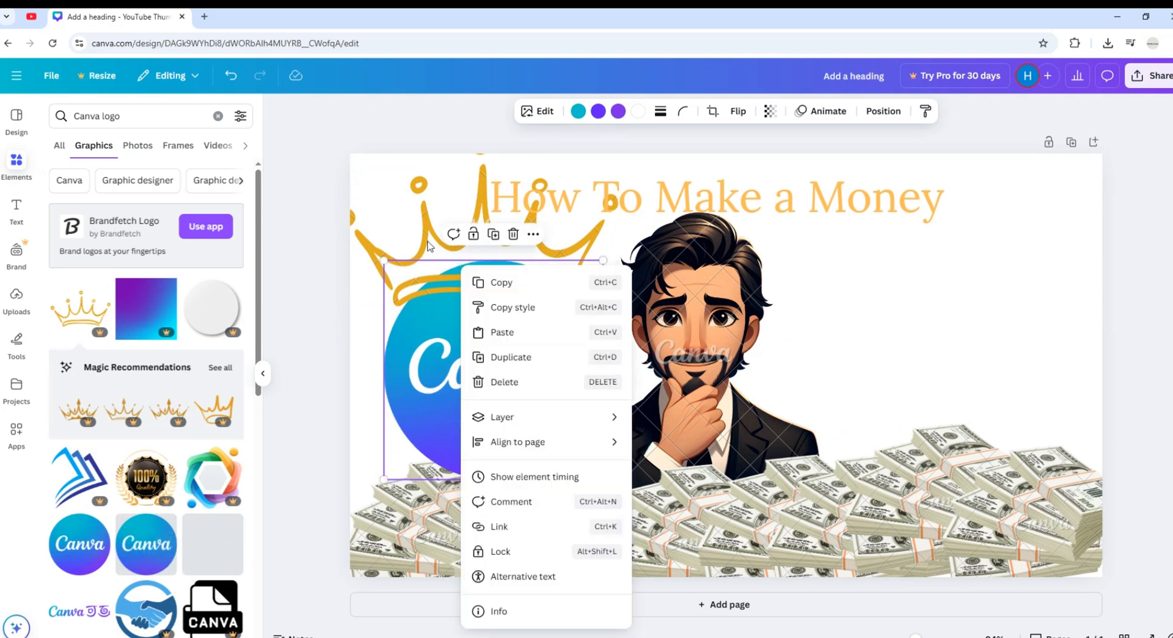
right_click(428, 246)
right_click(425, 235)
right_click(418, 217)
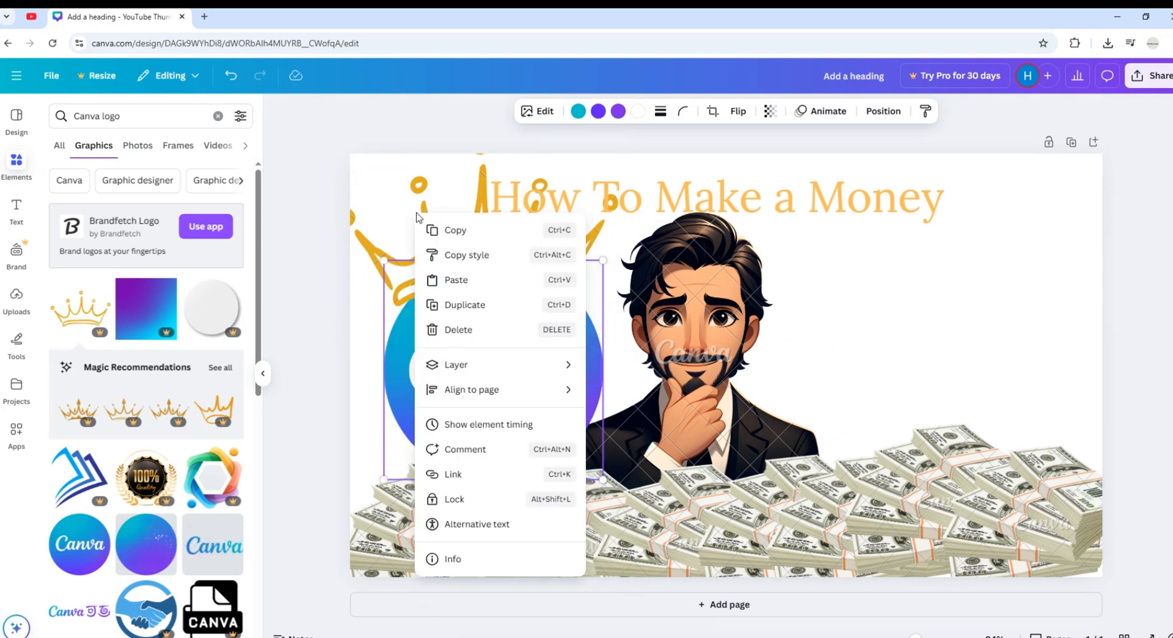
left_click(414, 210)
right_click(410, 211)
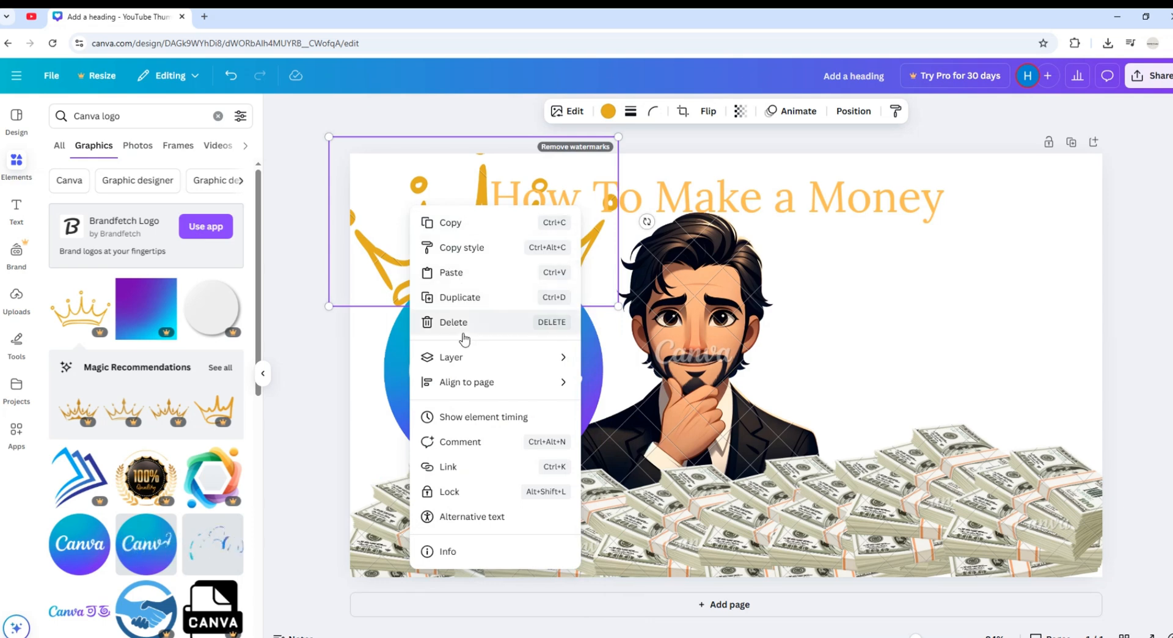
mouse_move(461, 356)
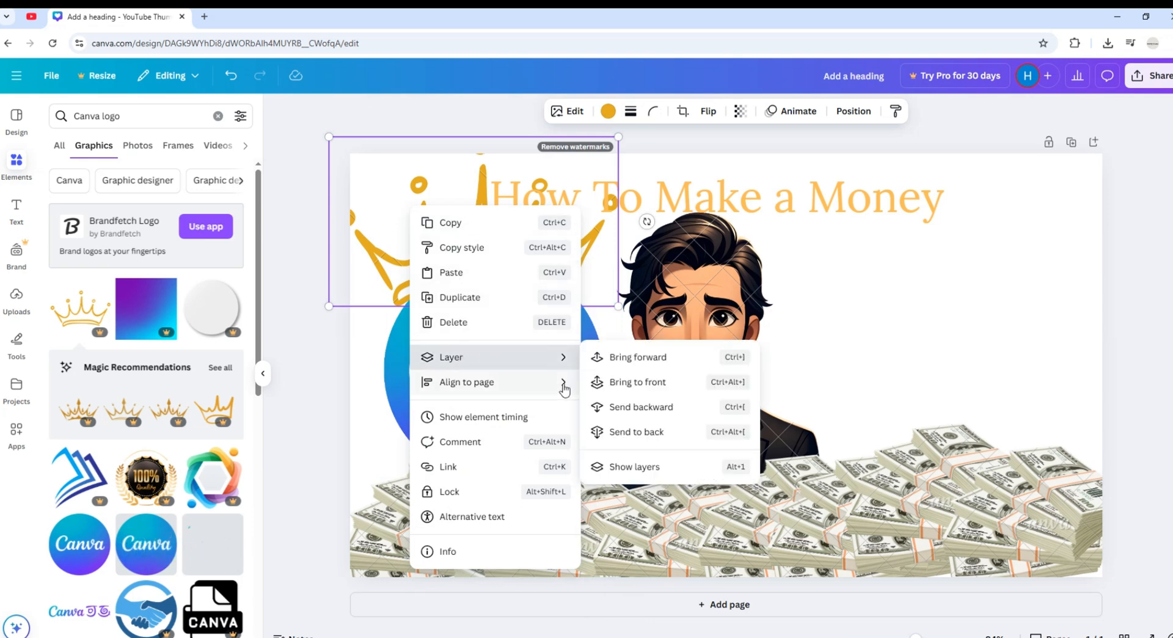
left_click(636, 431)
Shift the Canva logo slightly left and bring the gold crown forward, in front of the logo
left_click_drag(475, 340, 465, 340)
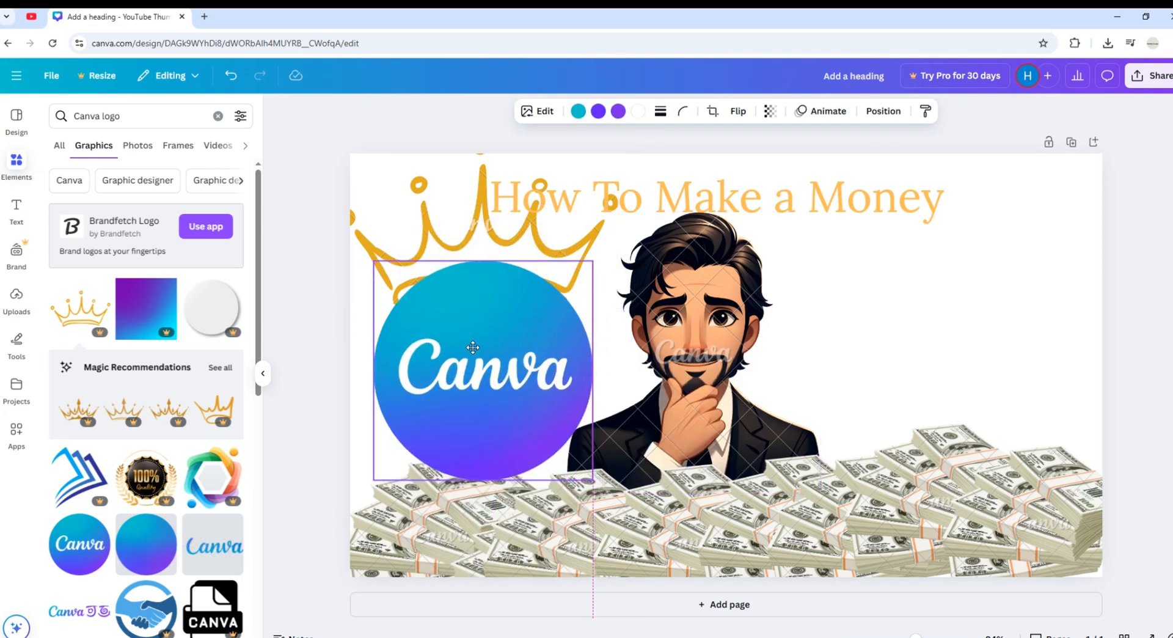
right_click(420, 232)
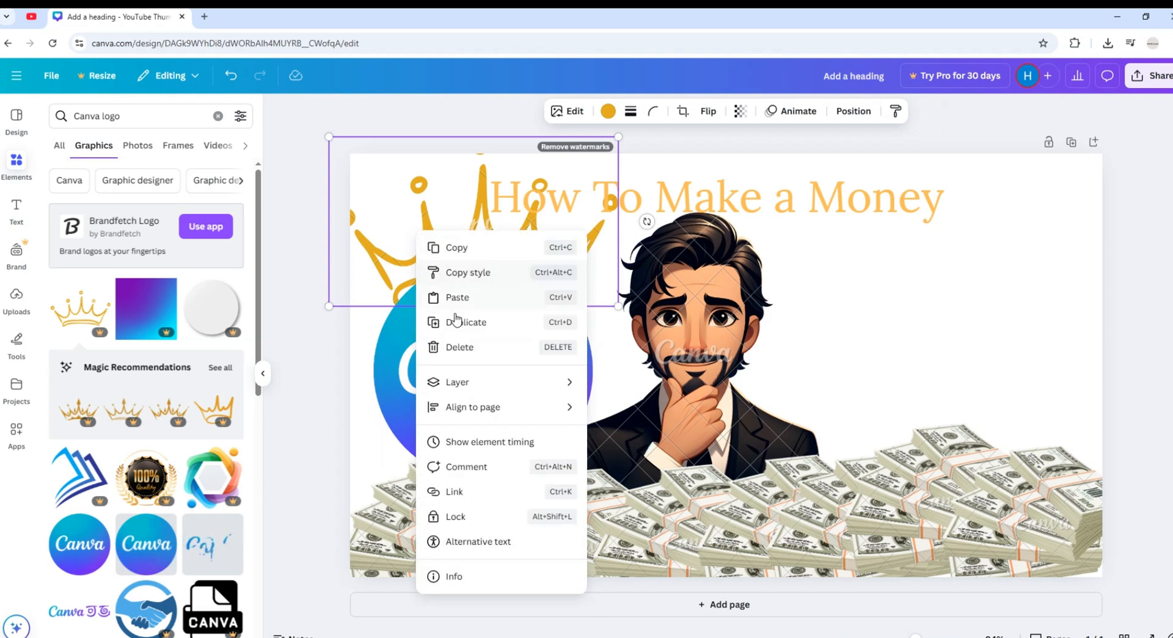
mouse_move(557, 386)
left_click(611, 383)
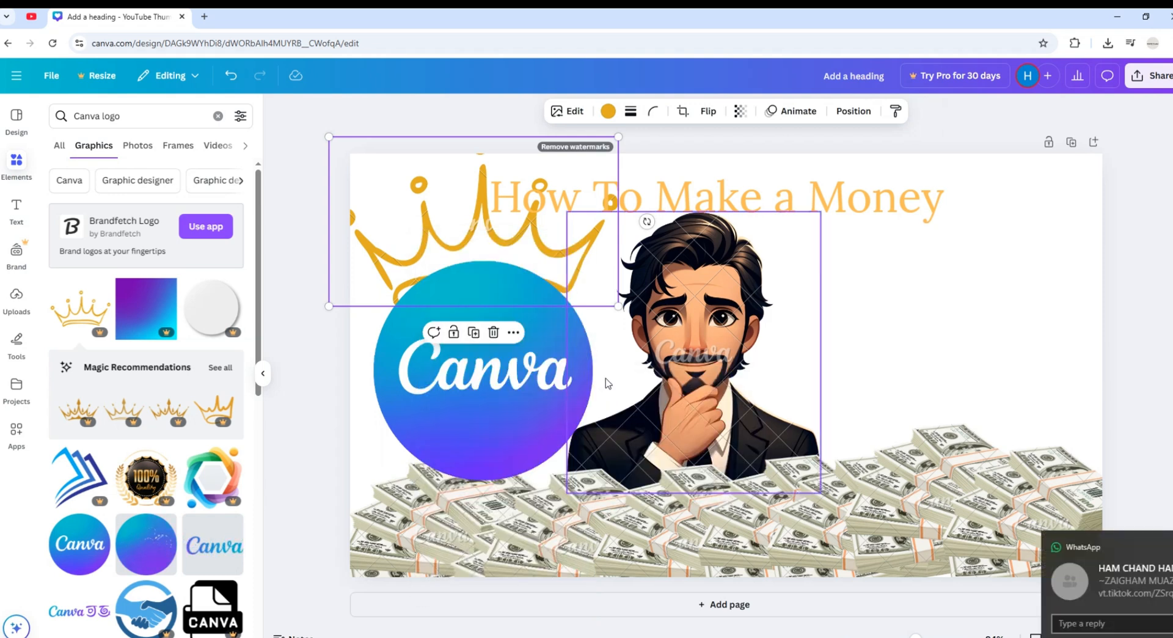
right_click(425, 245)
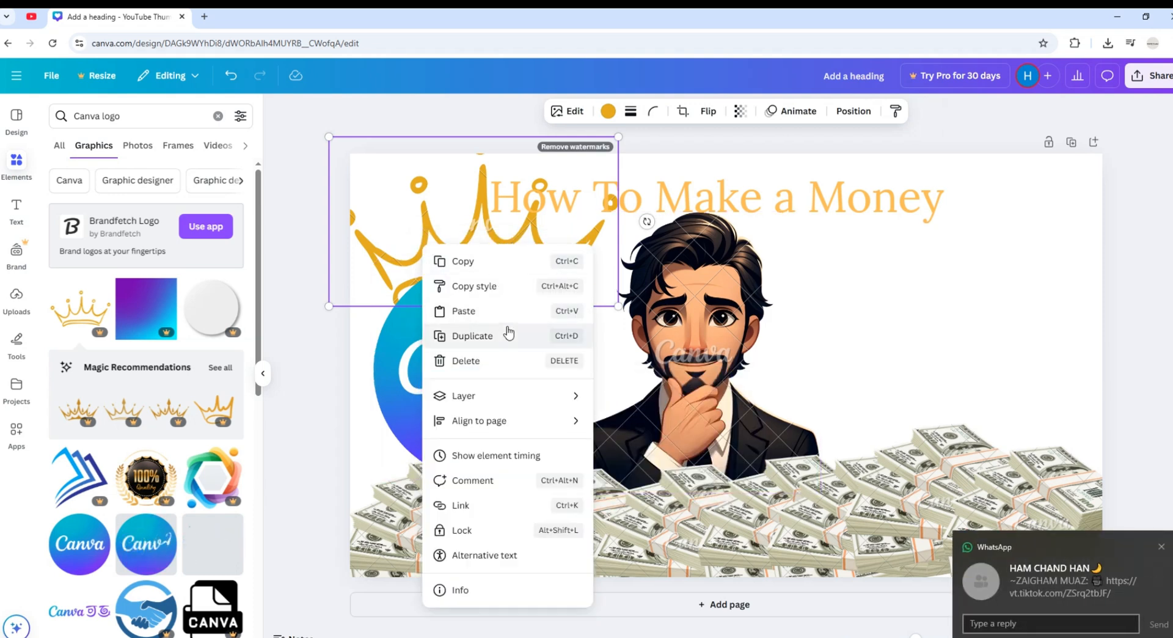
mouse_move(494, 398)
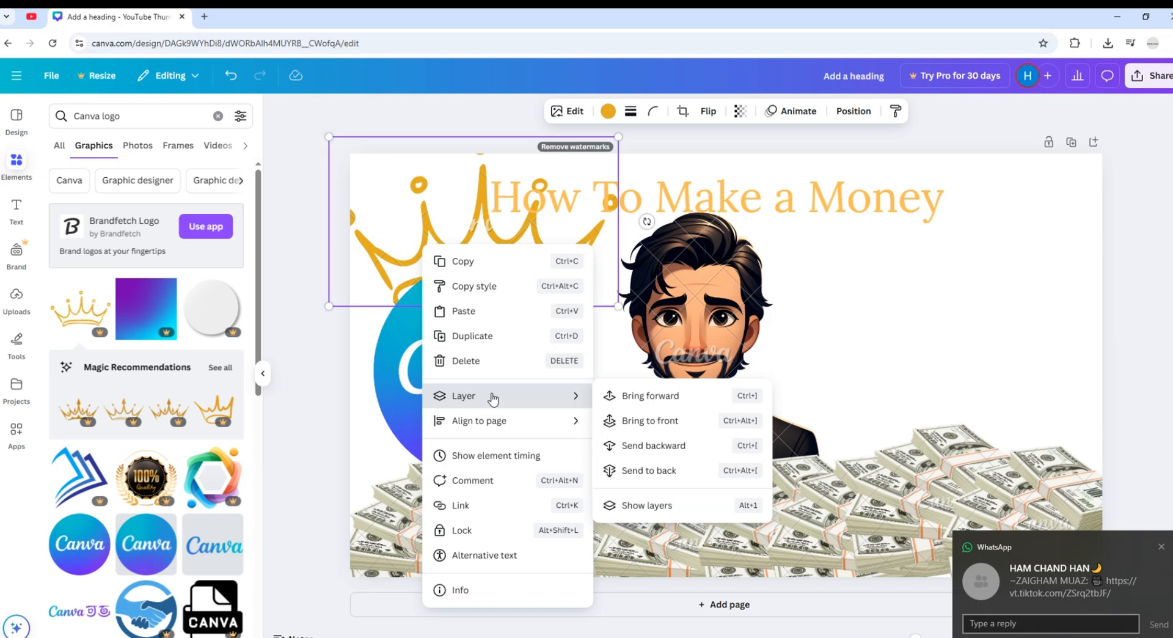
left_click(611, 396)
left_click(1159, 350)
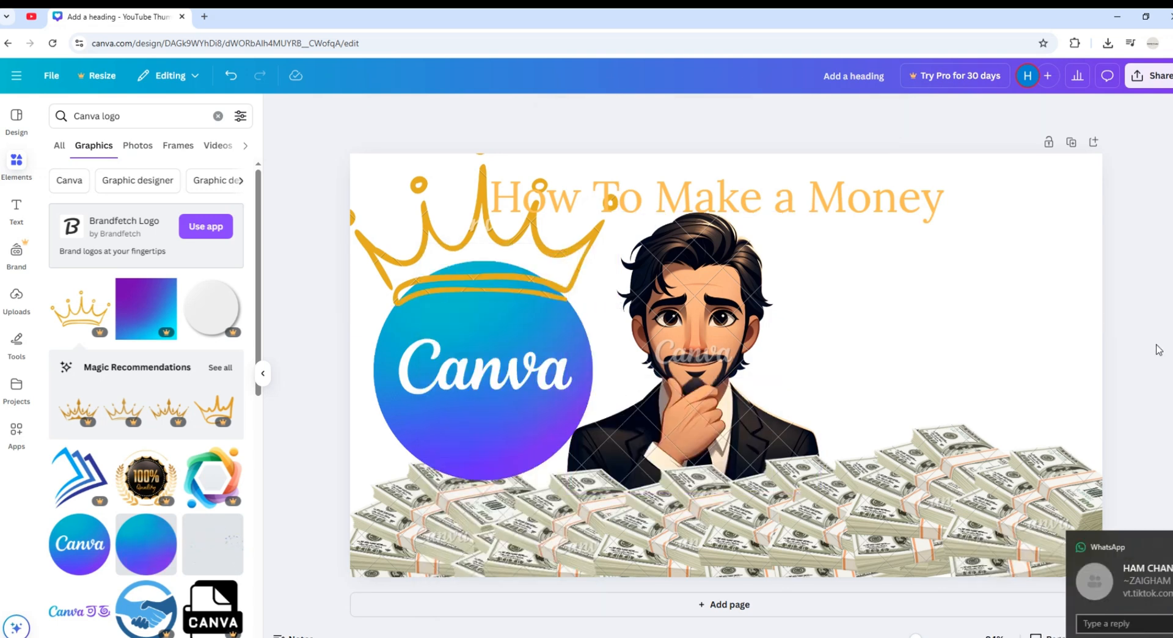
Lower the crown so that its base overlaps the top of the logo's Canva lettering
left_click_drag(508, 260, 507, 322)
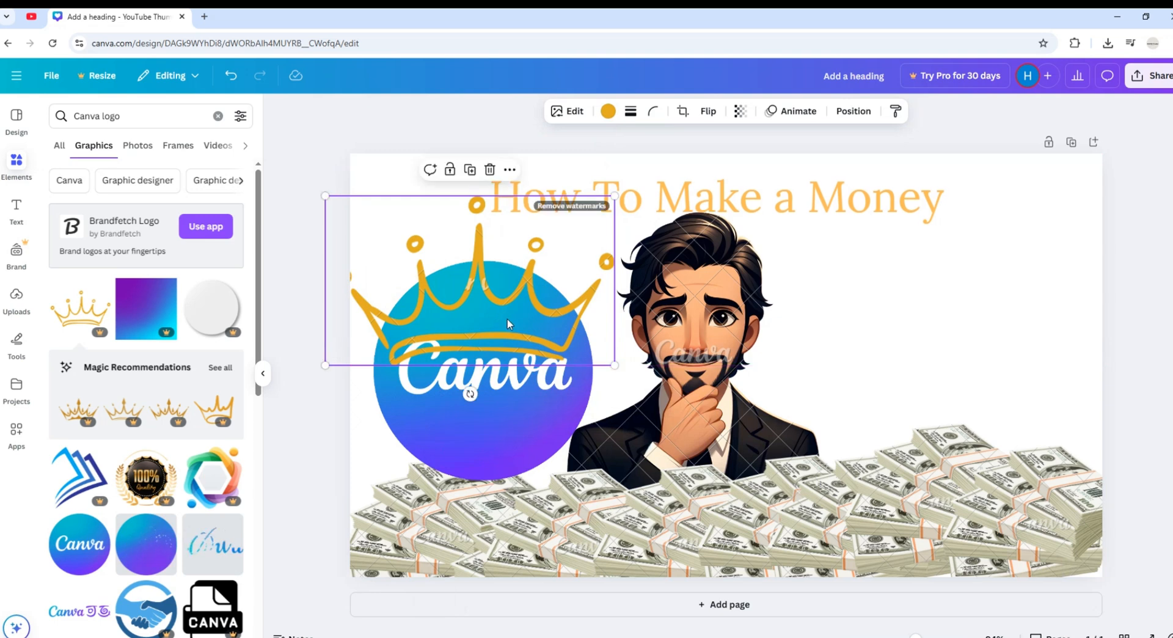
left_click(1125, 352)
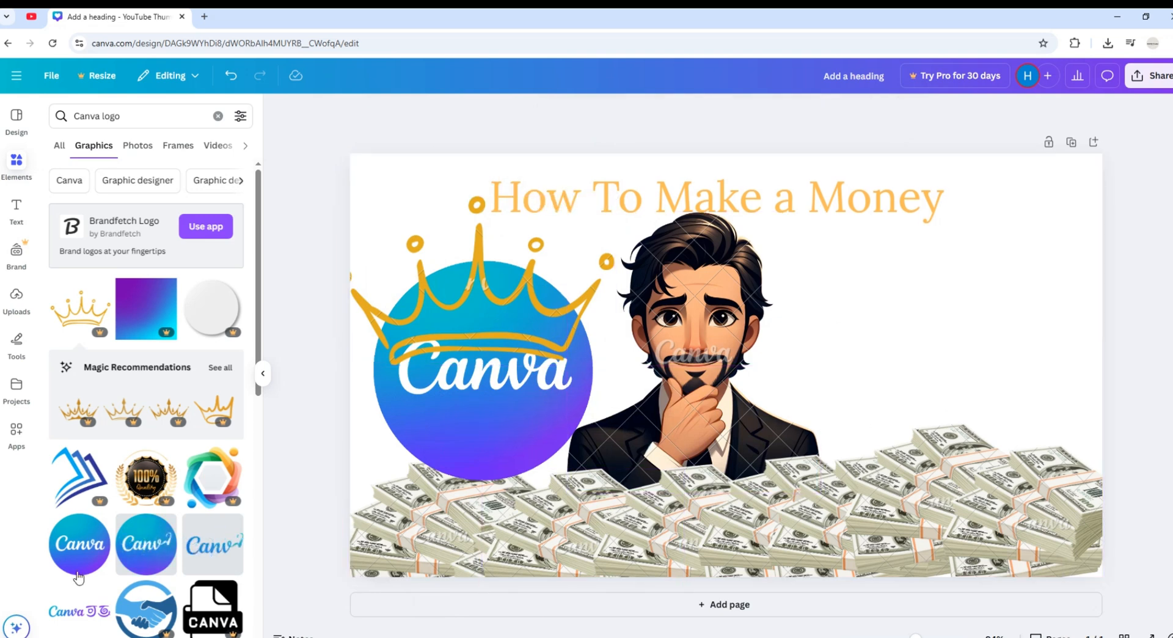
scroll(78, 578, "down", 1)
Recolor the crown, trying several grays and a light beige before applying the medium olive-gray from the cash photo colors
left_click(507, 314)
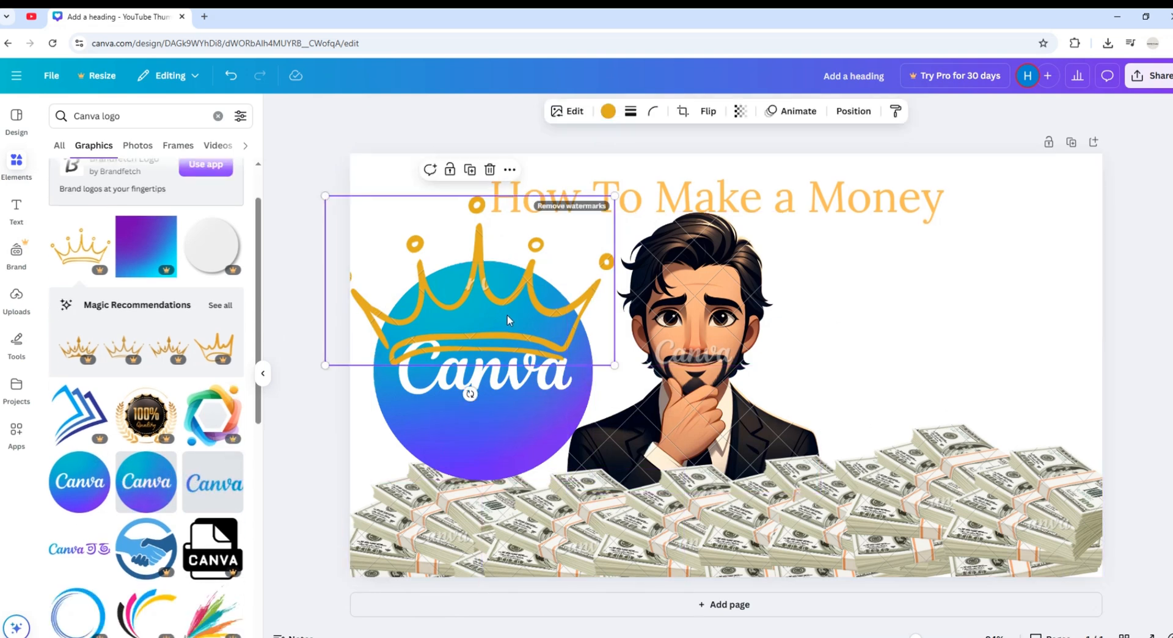
left_click(609, 111)
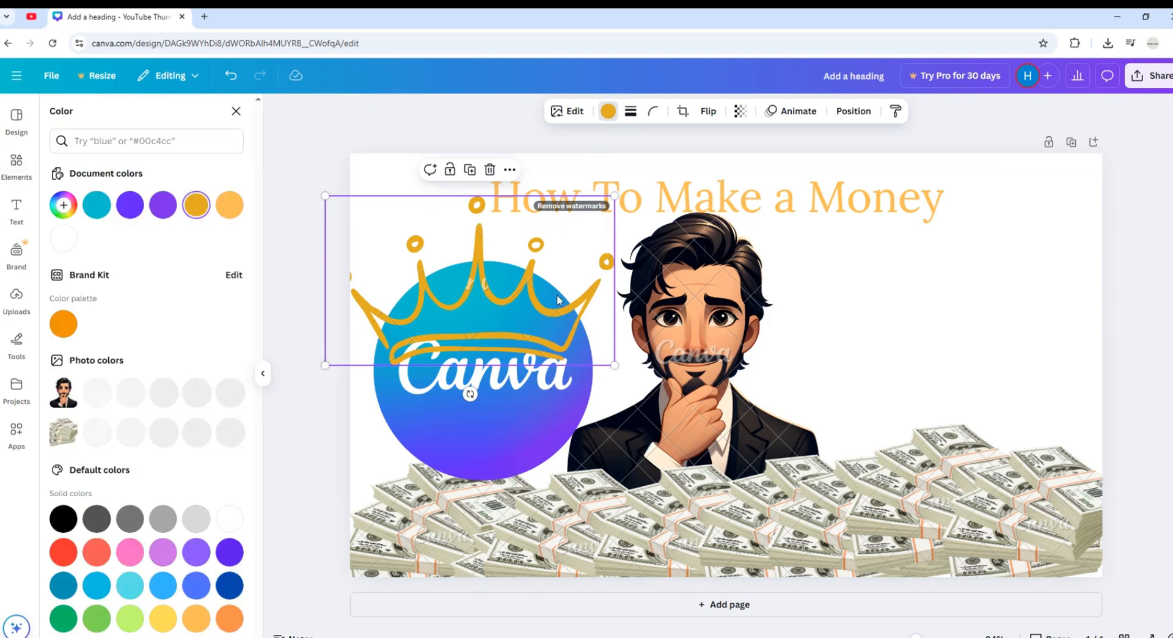
left_click(208, 513)
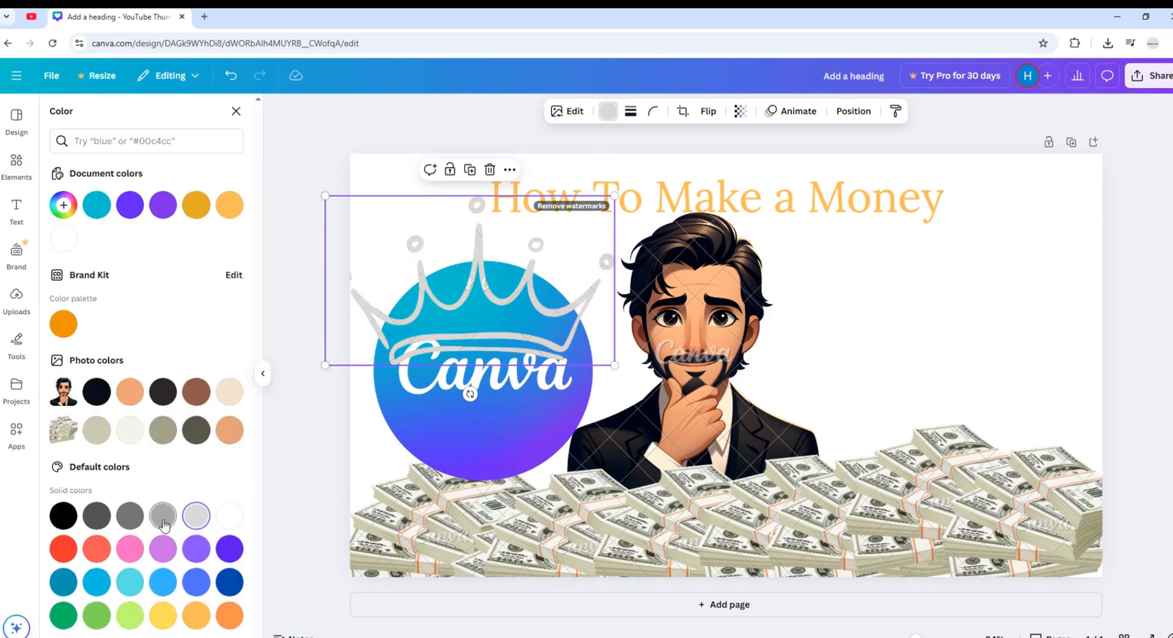
left_click(163, 515)
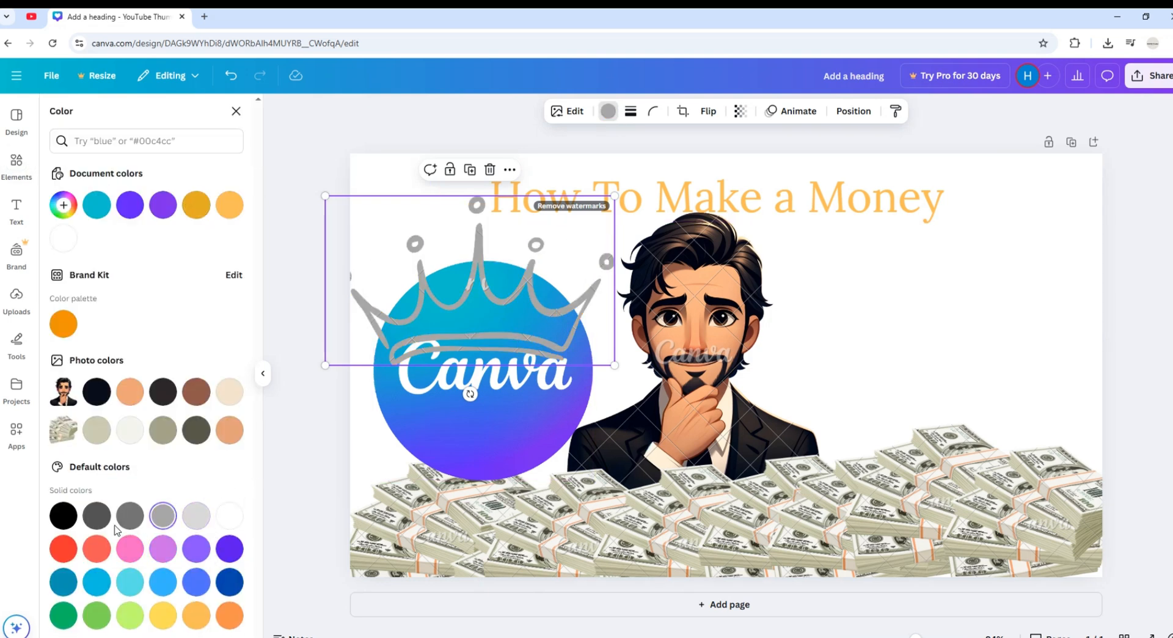
left_click(130, 519)
left_click(94, 435)
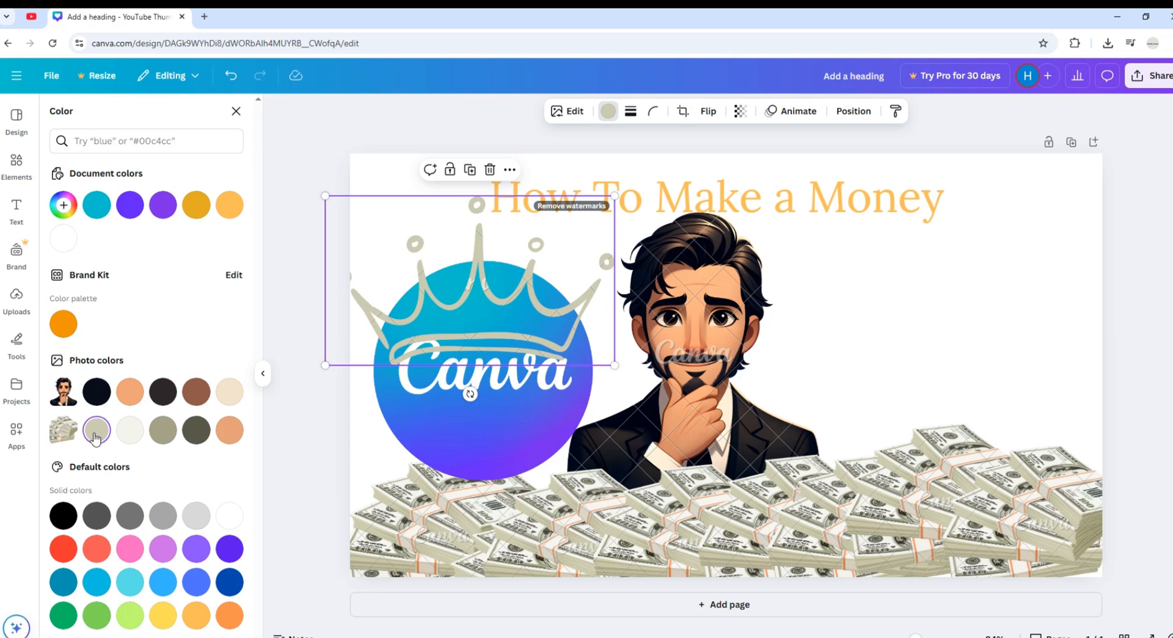
left_click(173, 434)
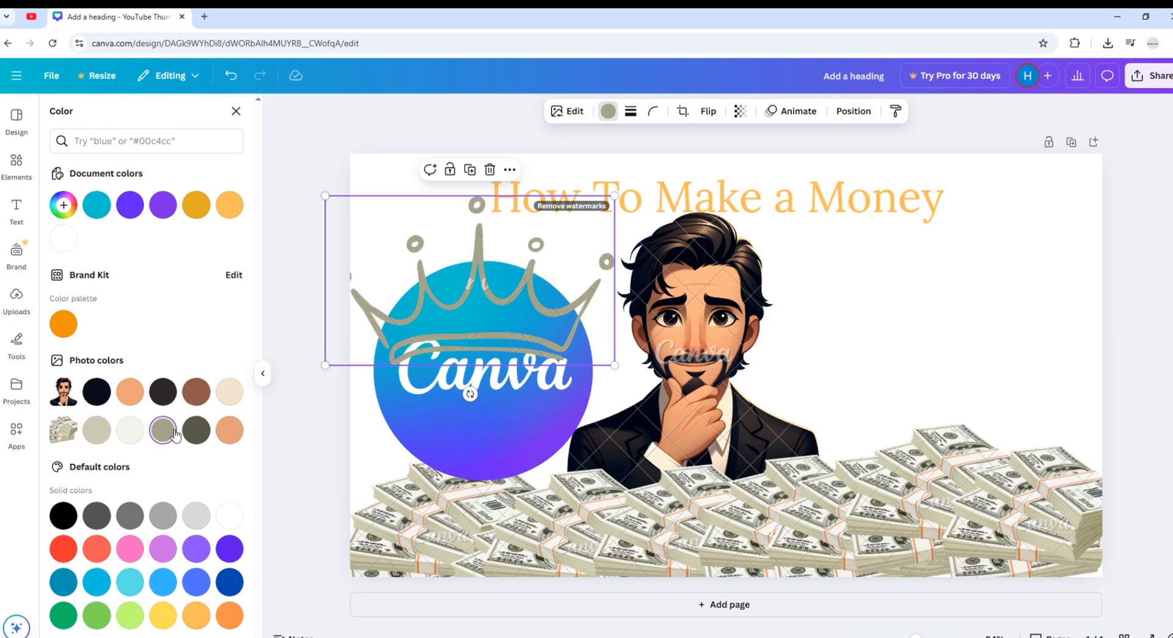
Recolor the crown, trying the darker orange before applying the light orange from the default solid colors, and deselect it
left_click(231, 389)
left_click(242, 620)
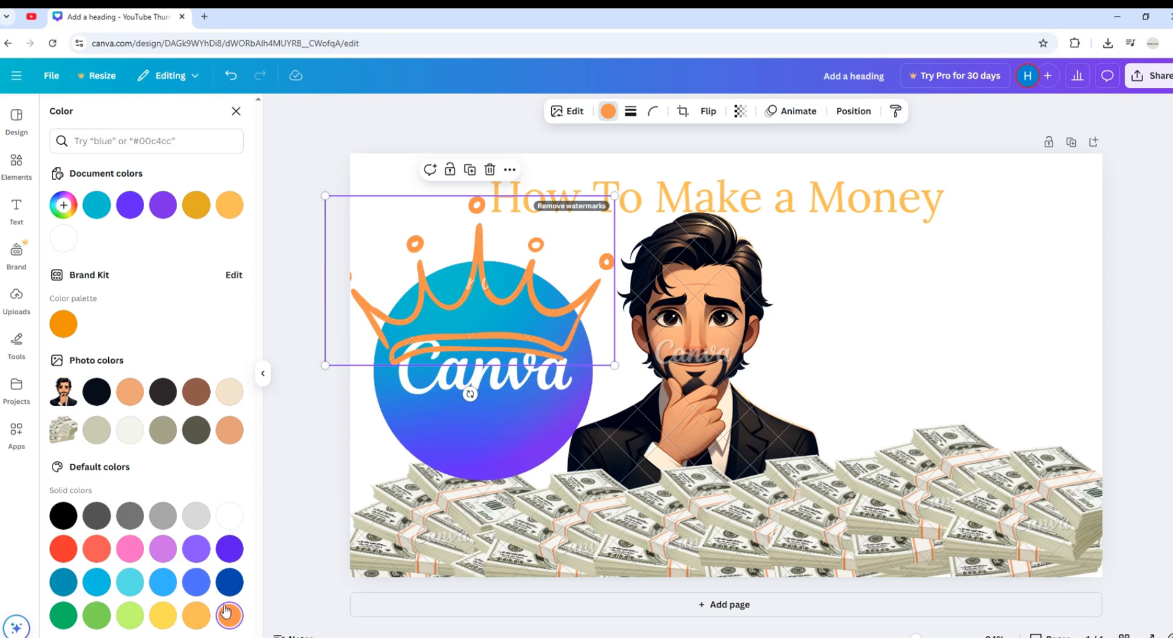
left_click(195, 617)
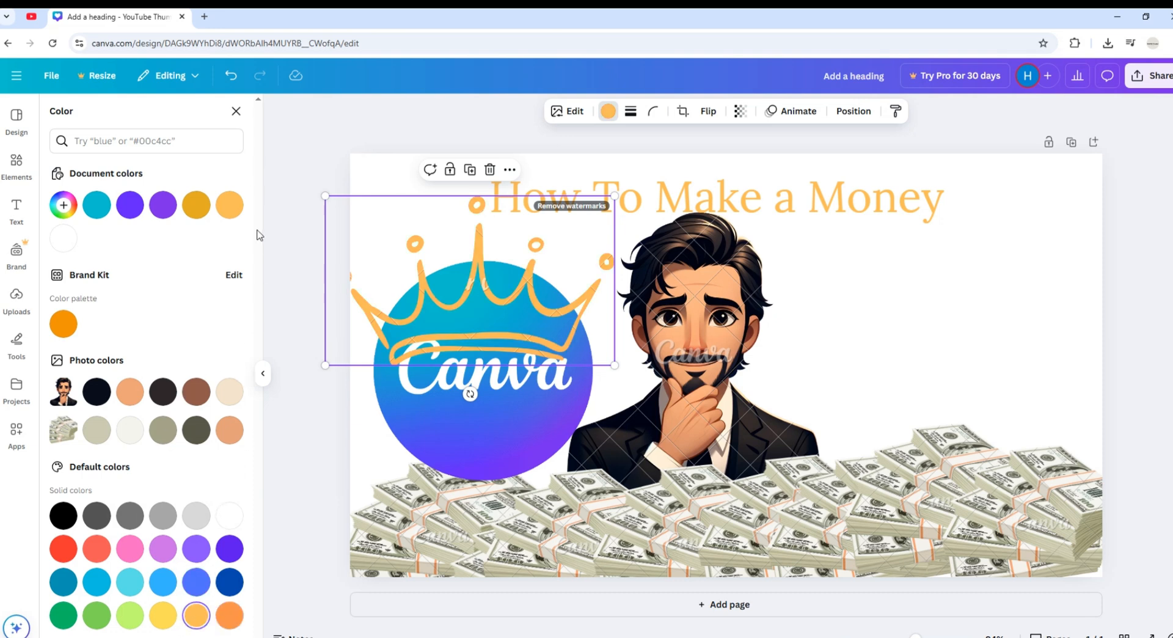
left_click(239, 115)
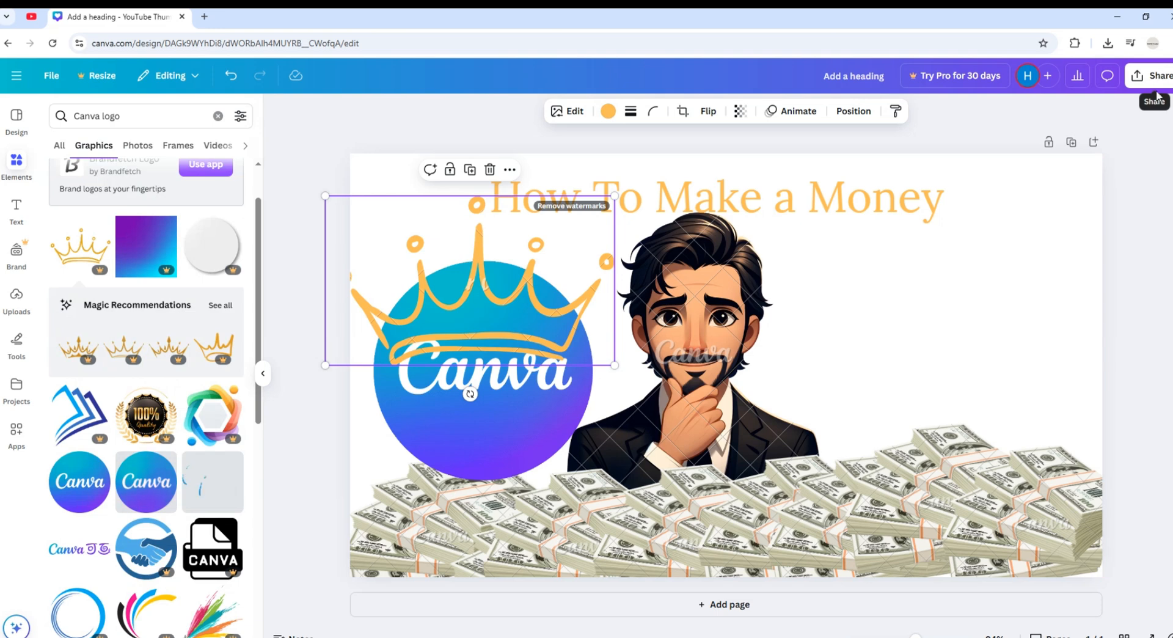
left_click(1127, 238)
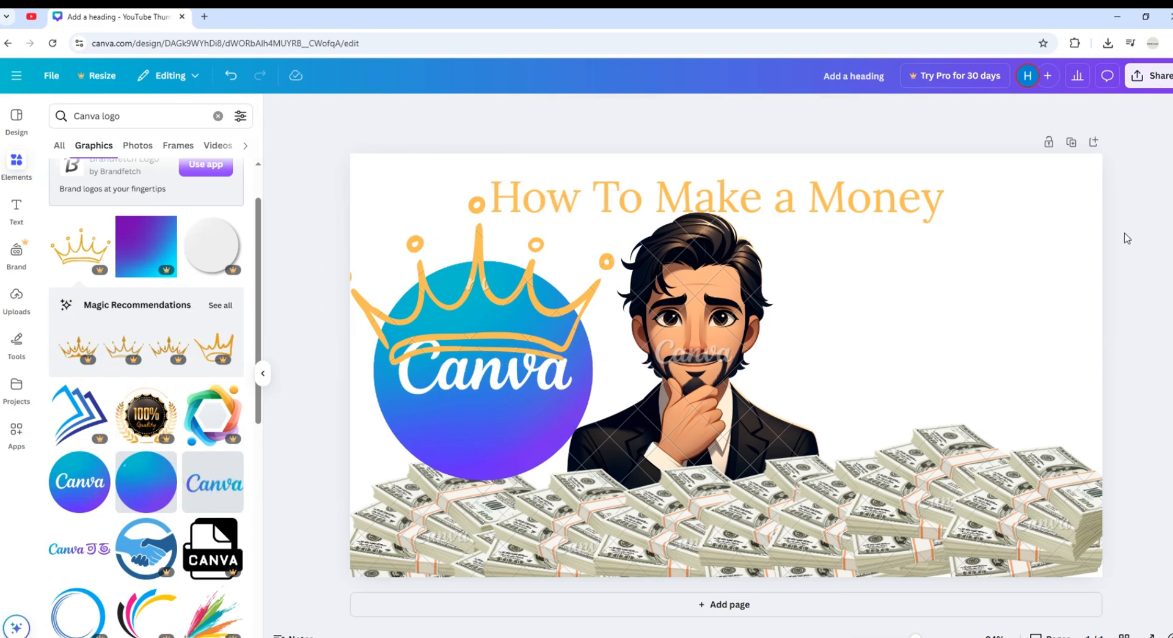
Download the design as a PNG at 1,280 × 720 px, choosing the free watermarked draft
left_click(1136, 81)
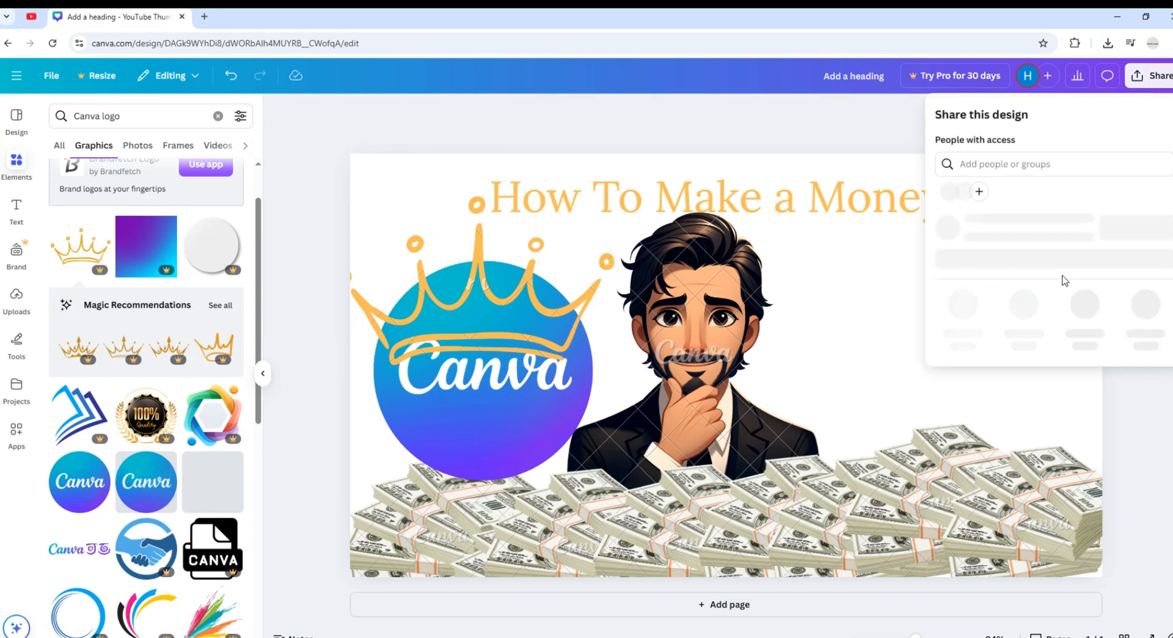
left_click(963, 335)
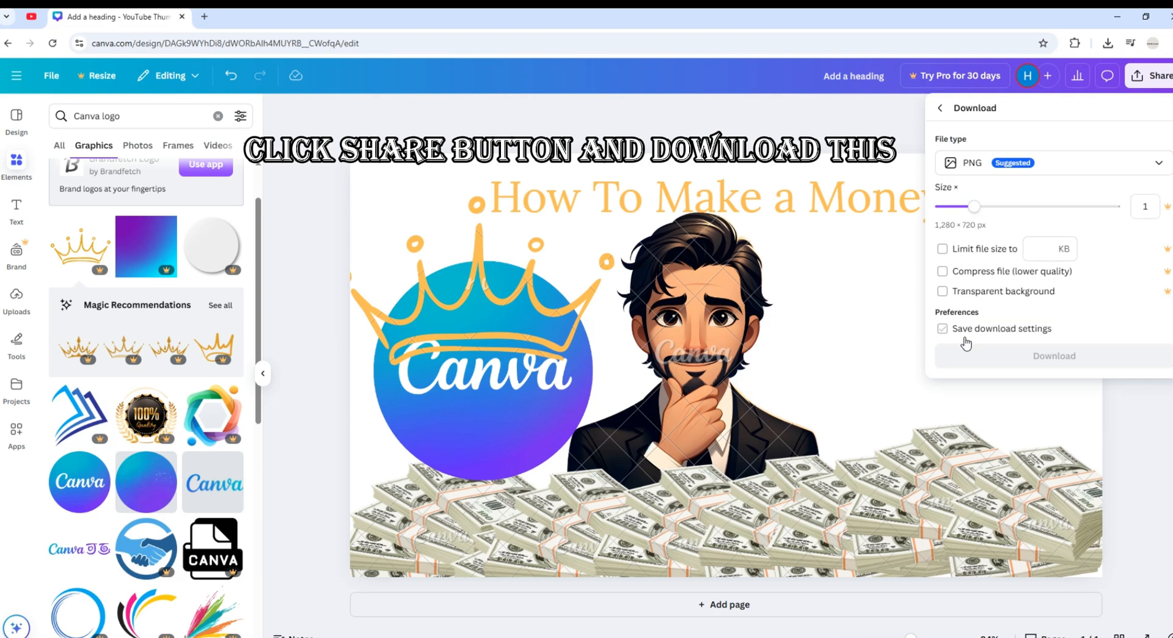
left_click(968, 352)
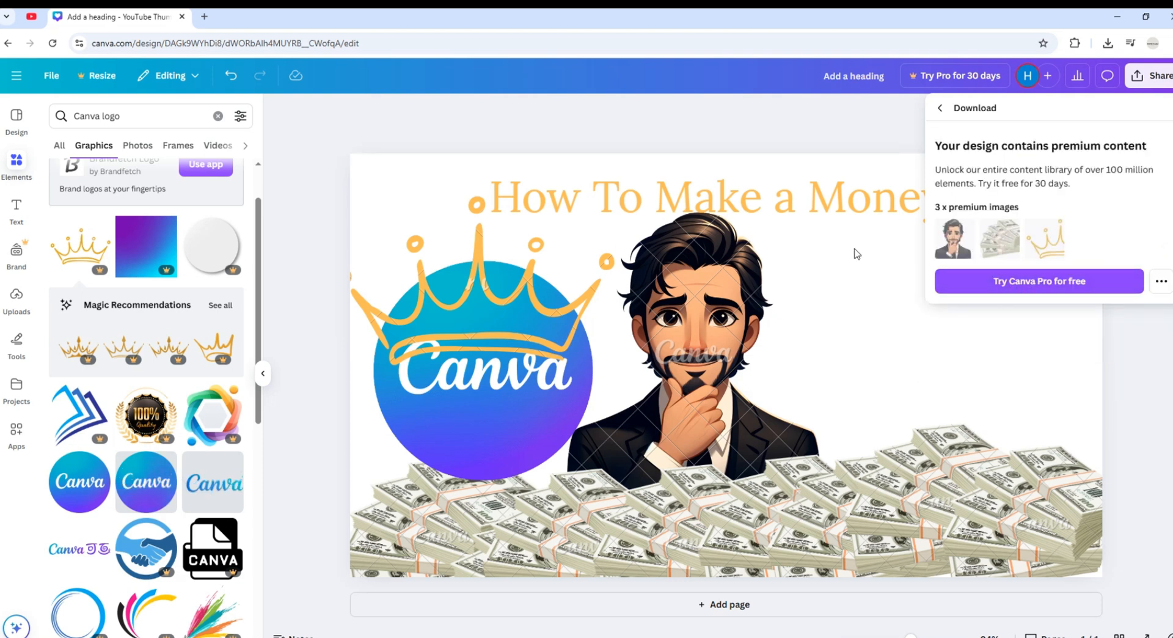
left_click(1168, 281)
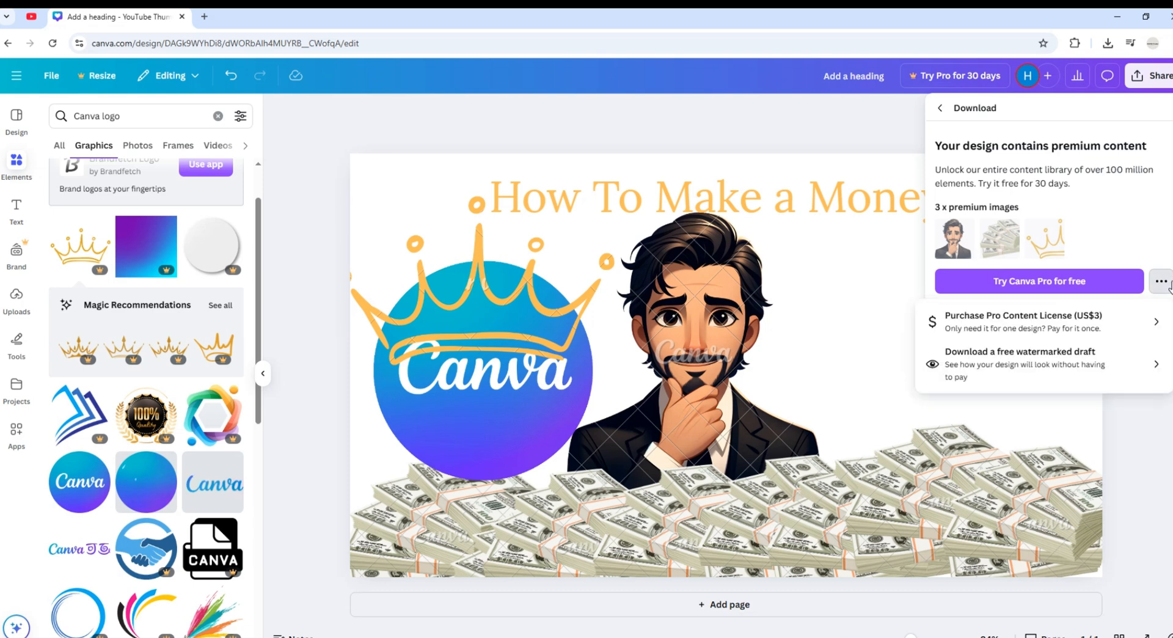
left_click(1051, 367)
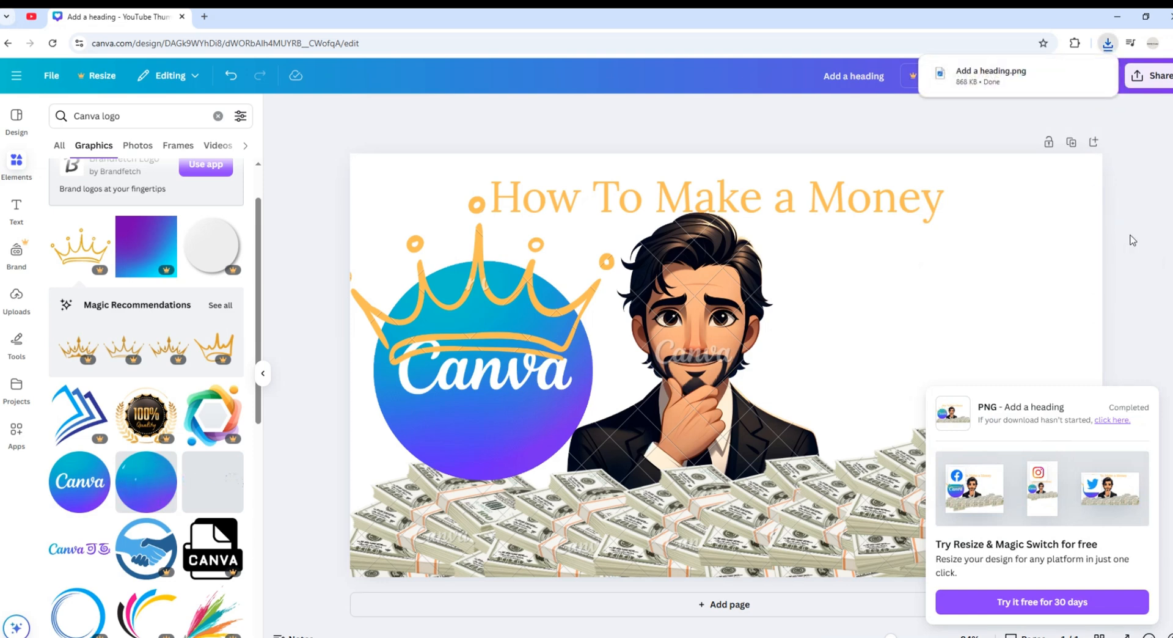
Open the downloaded Add a heading.png to check the exported thumbnail, and close the image and the browser
mouse_move(1099, 74)
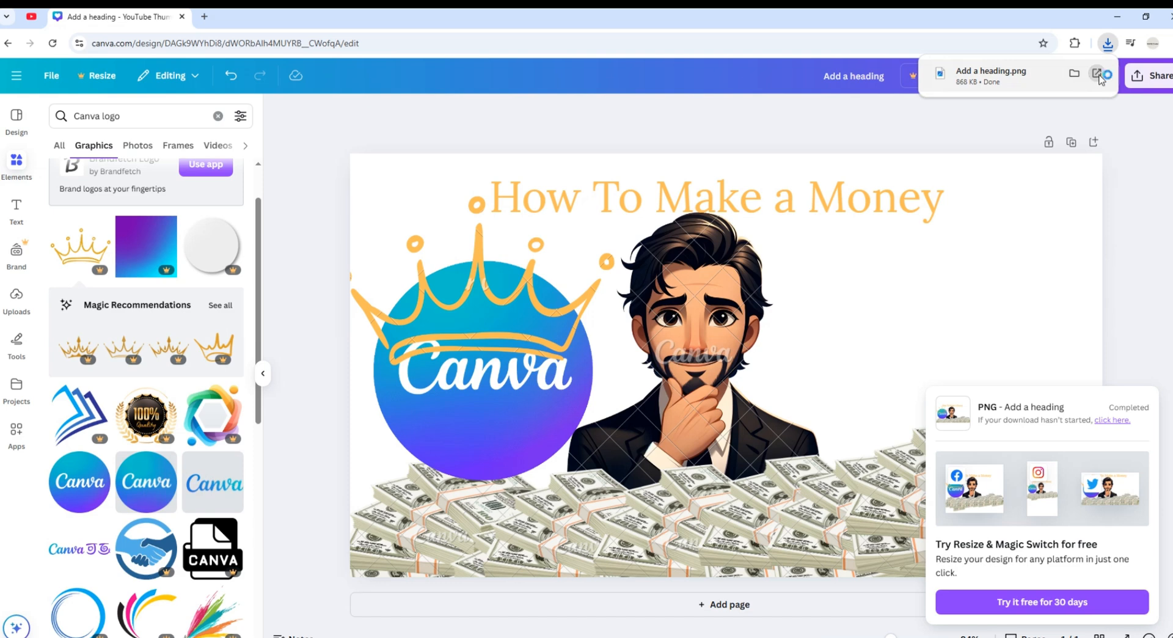
left_click(1099, 78)
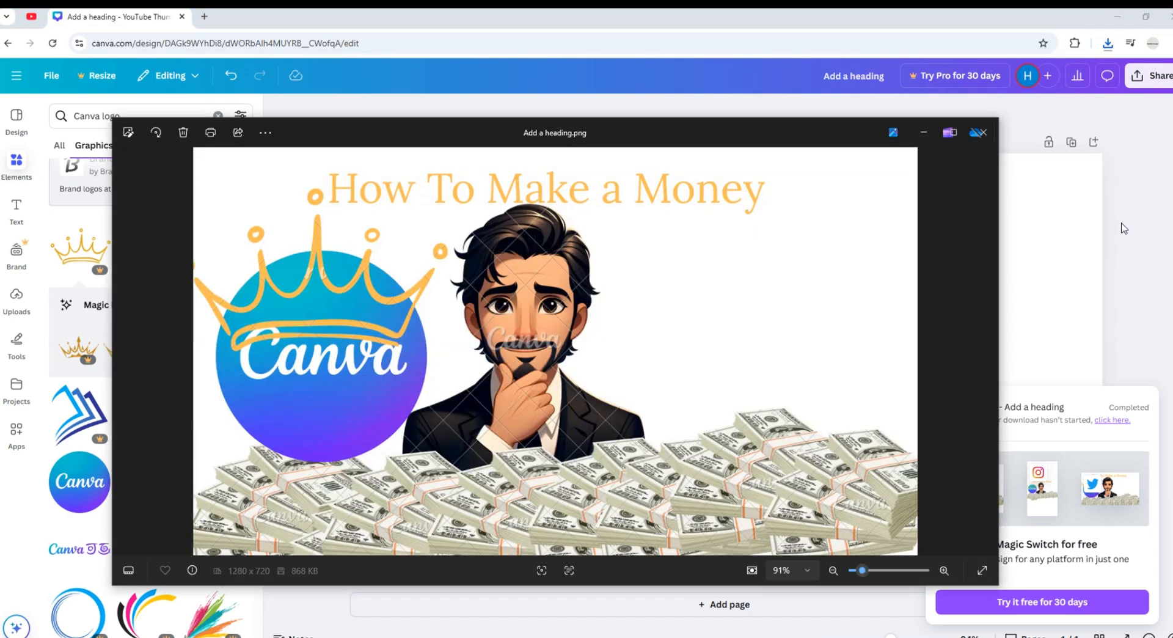
left_click(985, 144)
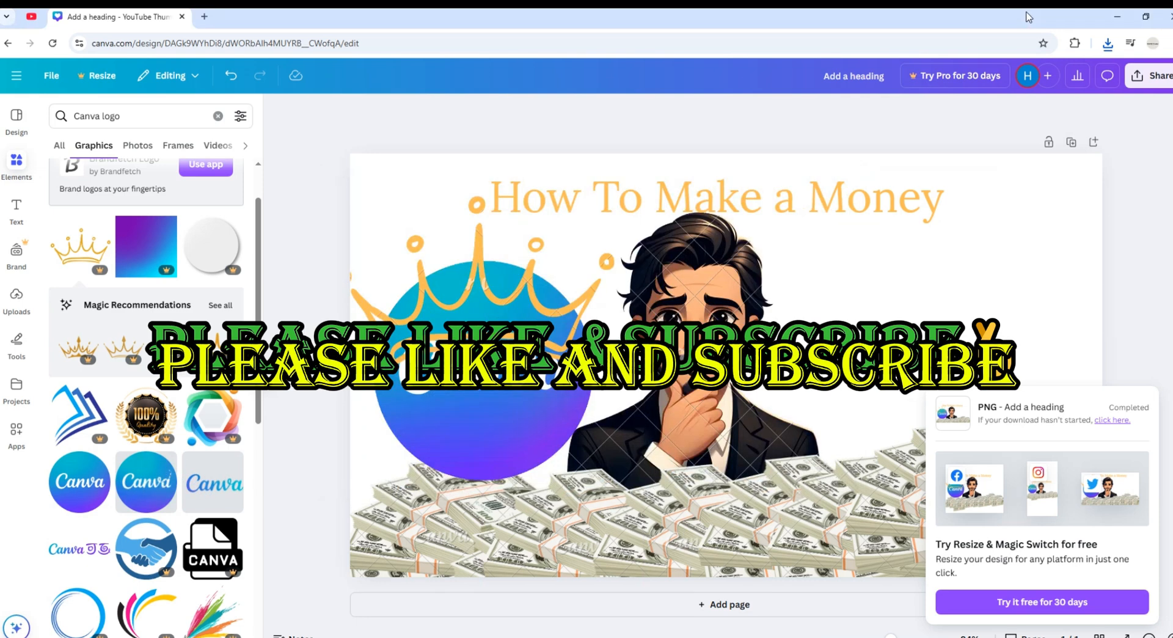
left_click(1168, 17)
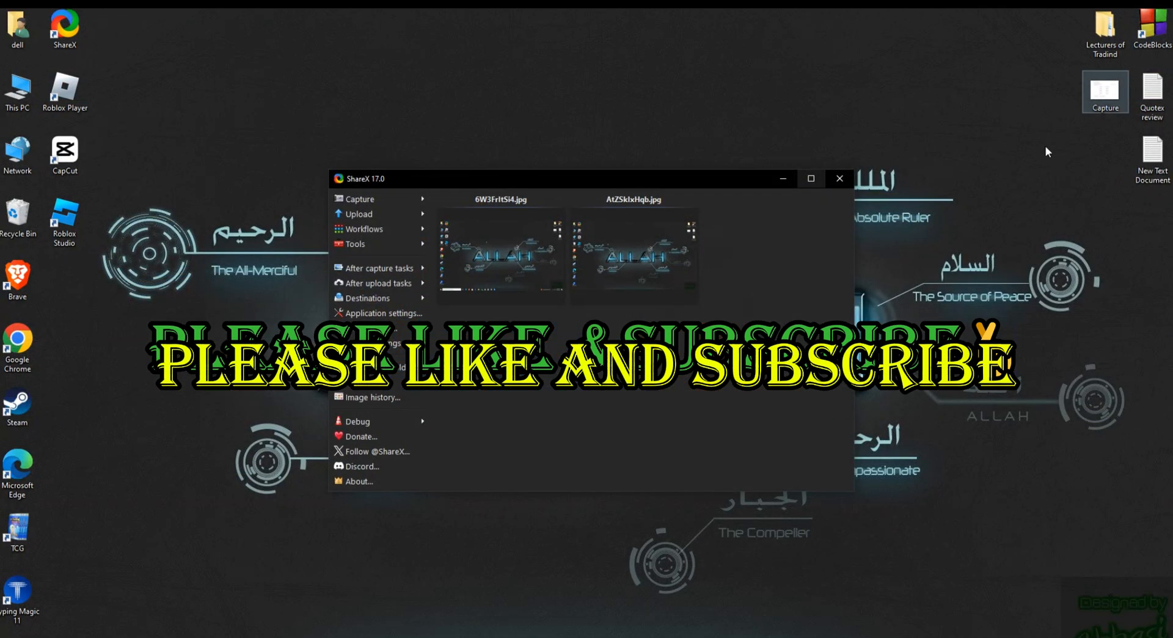
left_click(421, 194)
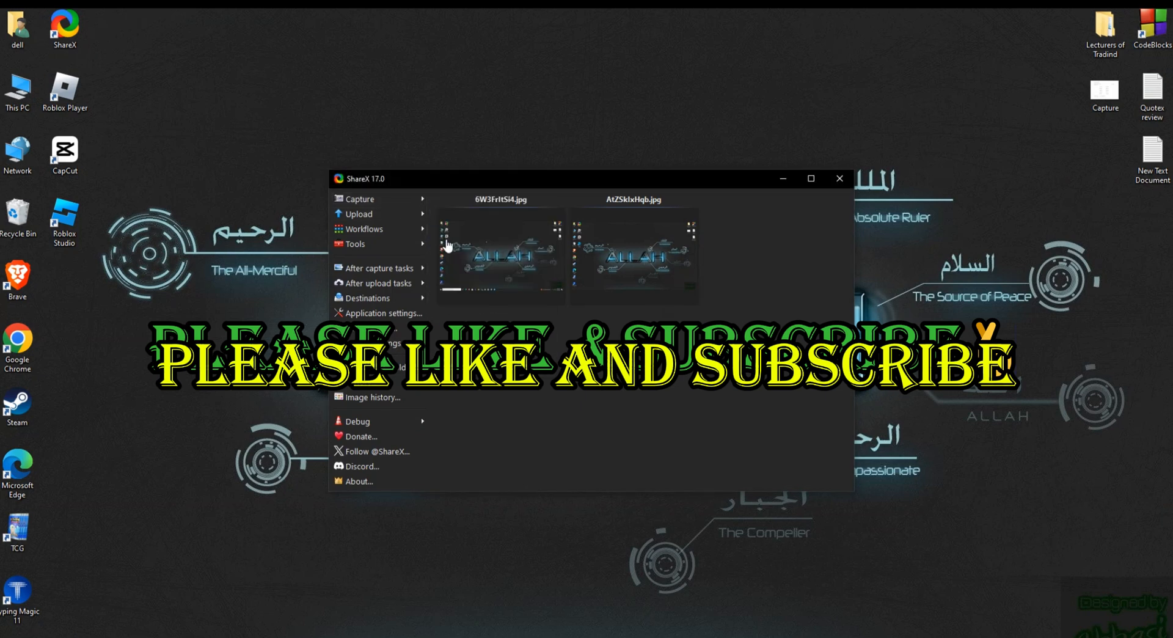
mouse_move(426, 206)
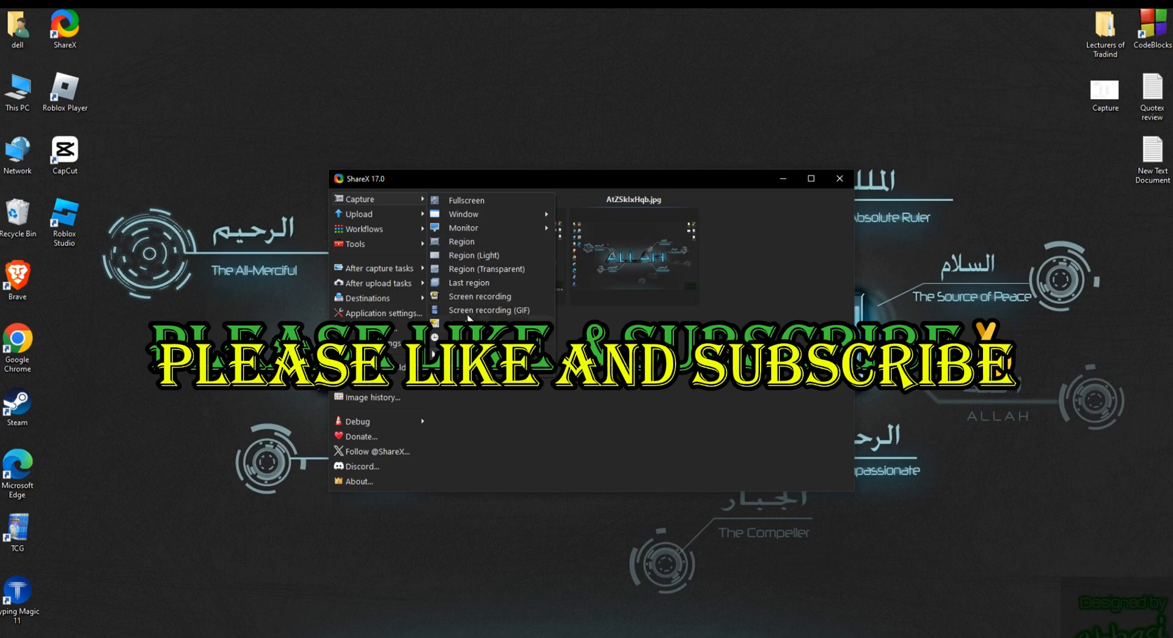